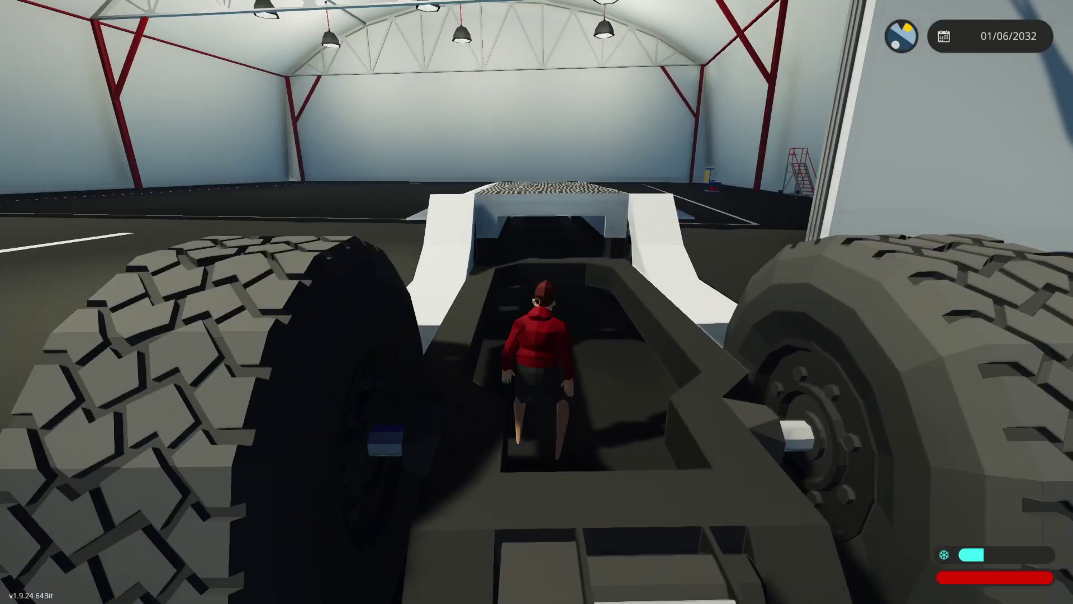
Step: Walk around the spawned half-track chassis to examine its front frame, wheels, deck and tracks
key(w)
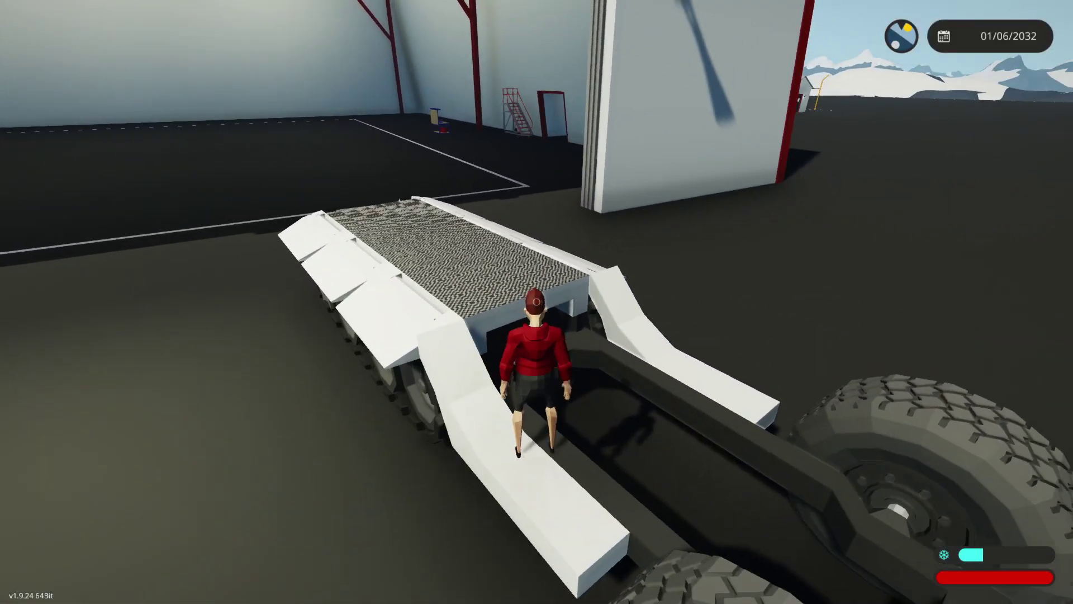
key(s)
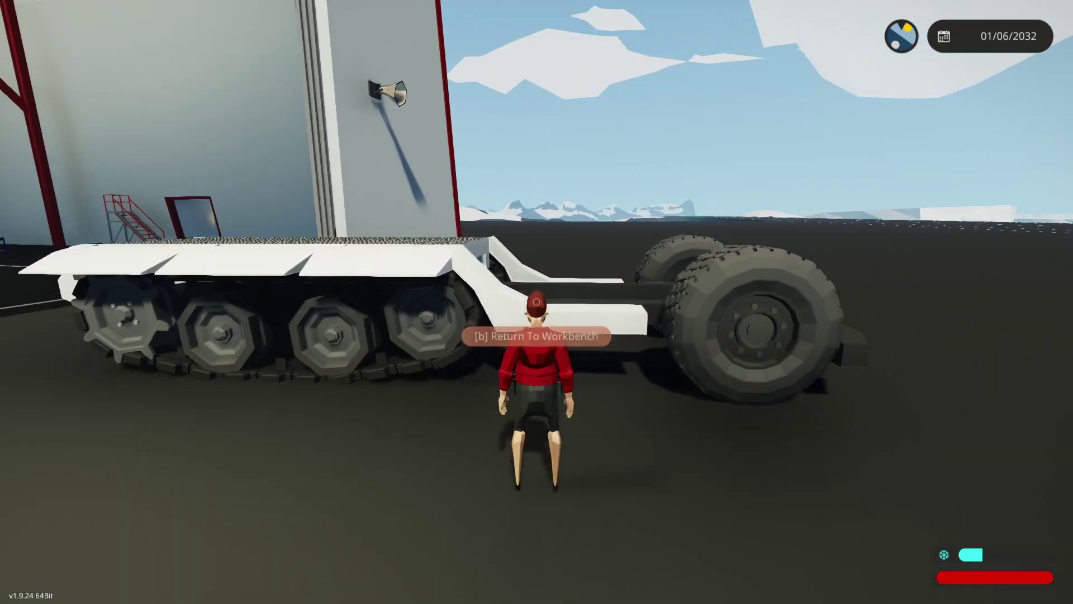
key(w)
key(space)
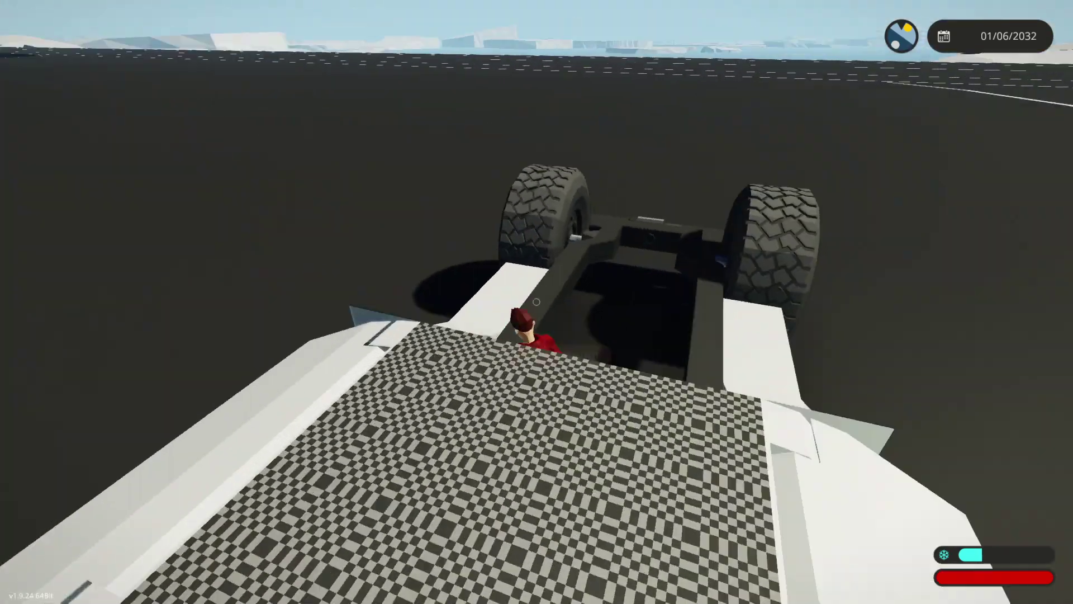
key(w)
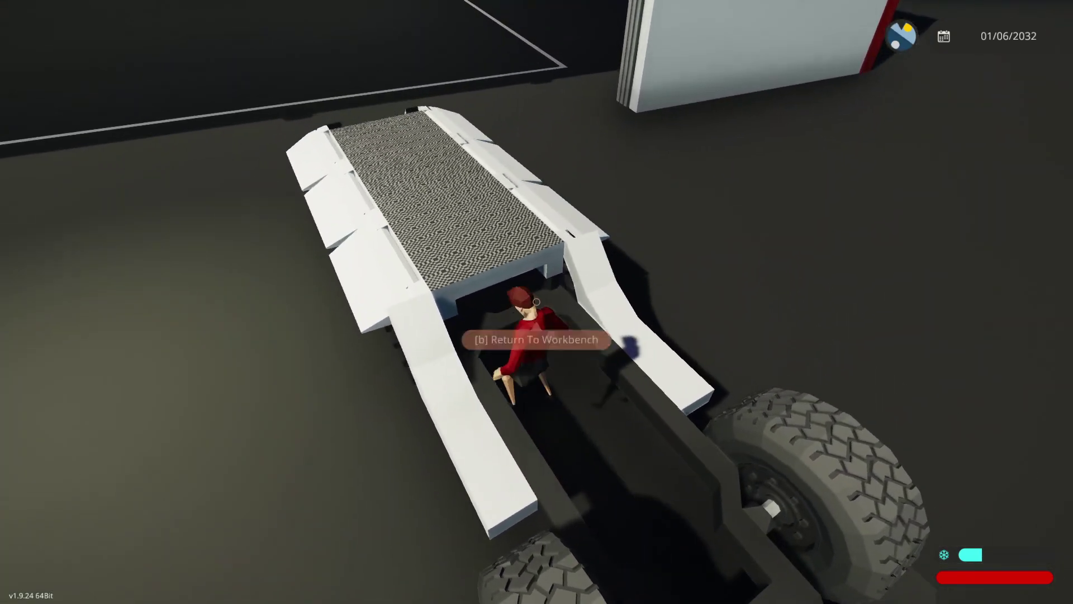
key(w)
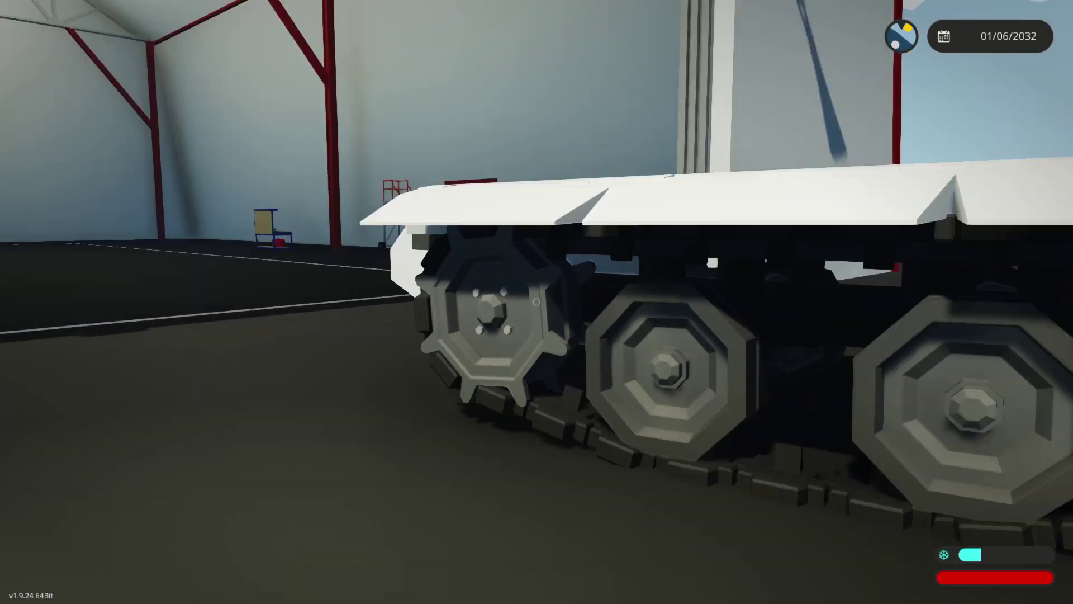
Step: Place a lengthwise row of Modular Engine Crankshaft 1x1 blocks, about 2 m long, between the front frame rails
key(Tab)
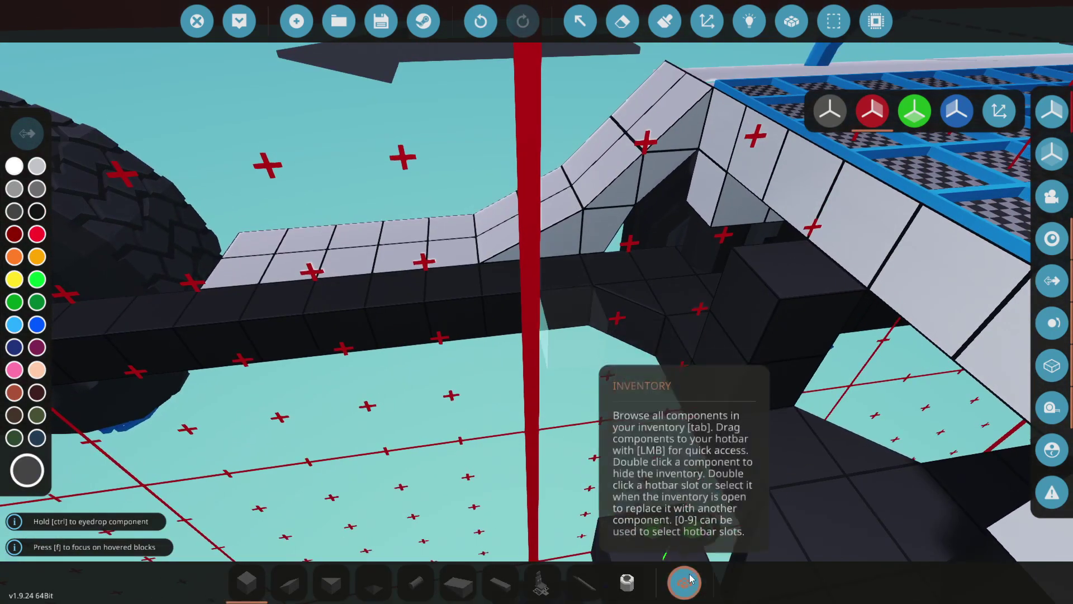
click(686, 579)
text(engine)
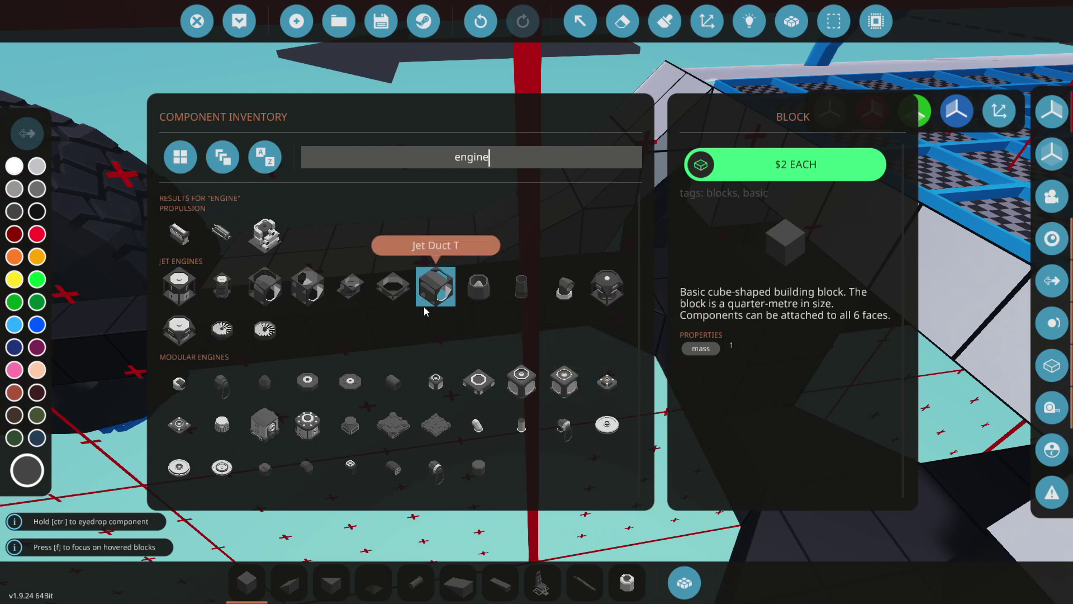
click(434, 384)
click(717, 357)
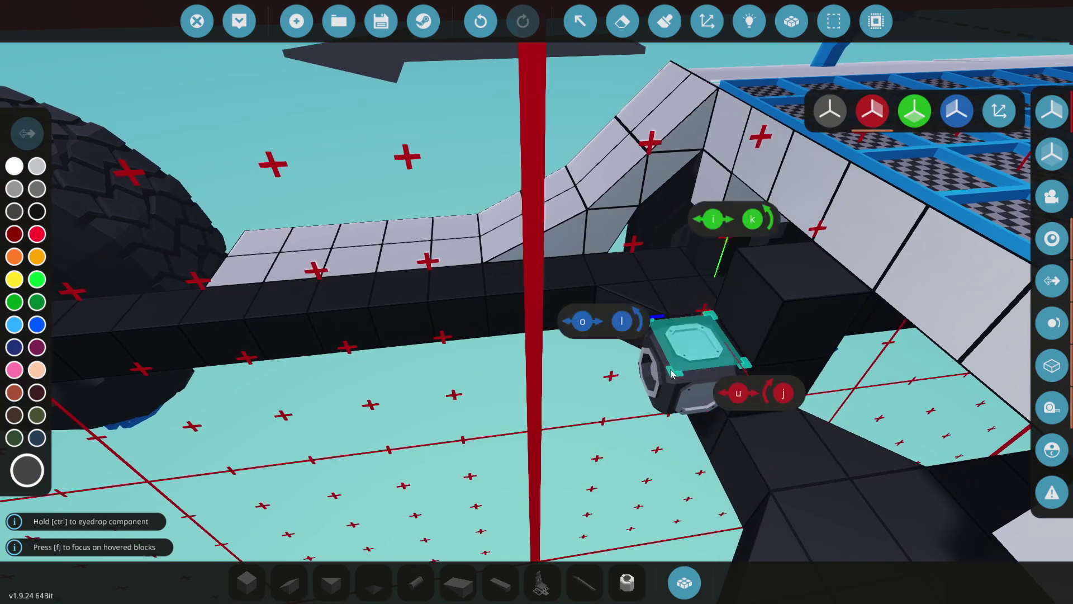
click(651, 372)
key(a)
drag(710, 362, 481, 383)
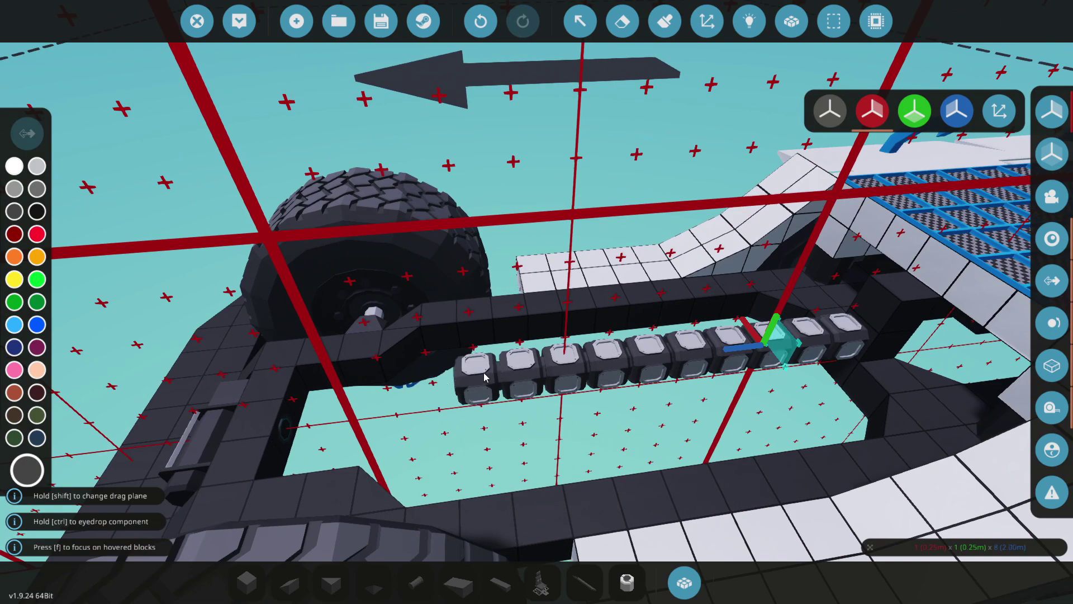
Step: Delete the surplus crankshaft blocks at the tracked end of the row
key(d)
key(w)
key(x)
click(608, 399)
key(d)
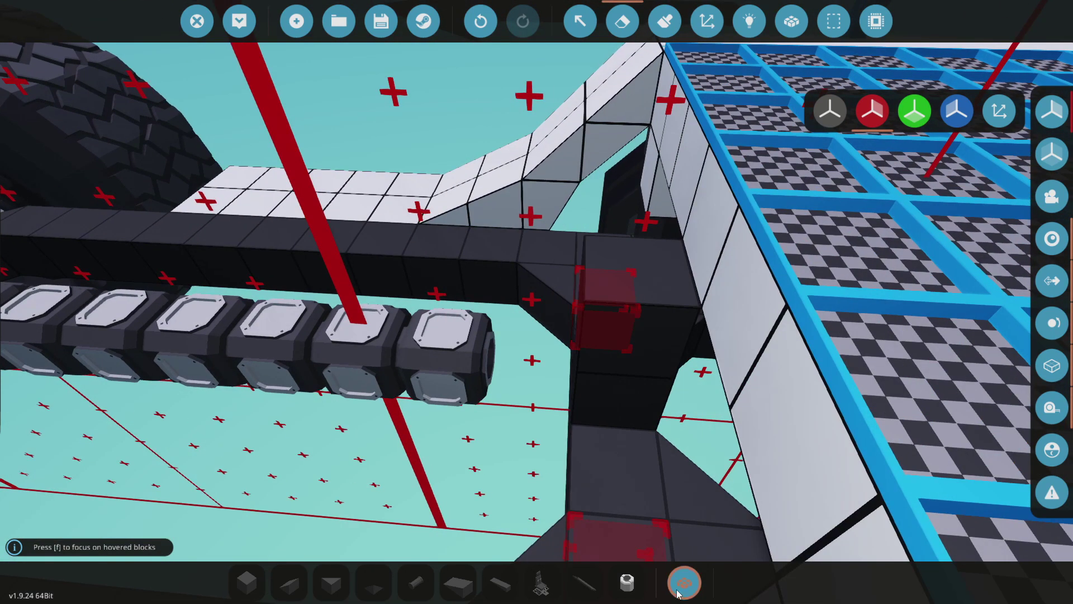
Step: Attach a Modular Engine Clutch 1x1 to the tracked end of the crankshaft row
click(684, 583)
click(264, 380)
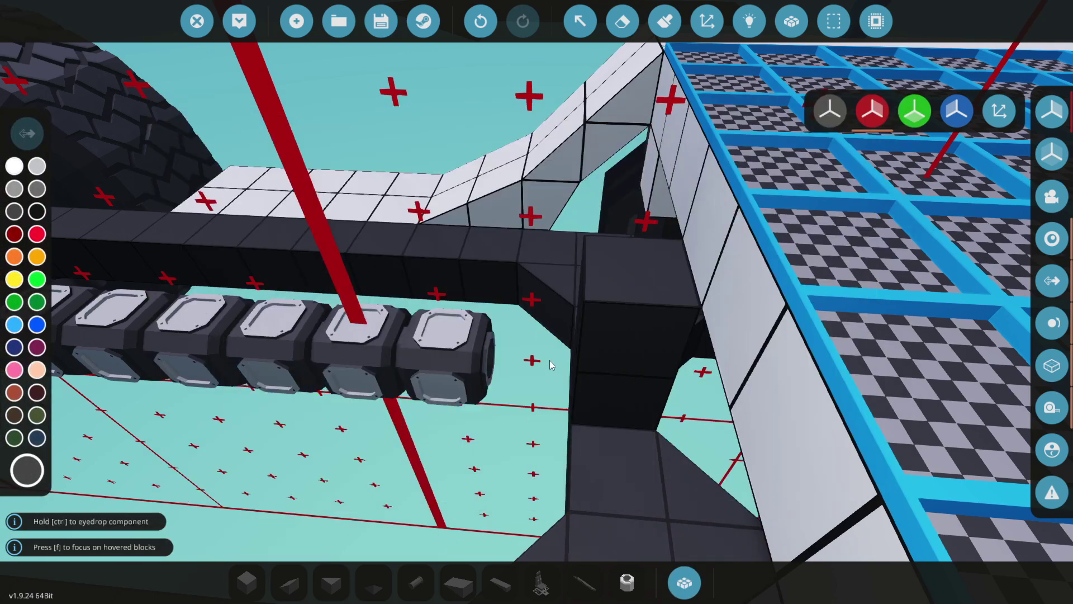
click(520, 351)
key(a)
right_drag(528, 351, 570, 358)
key(w)
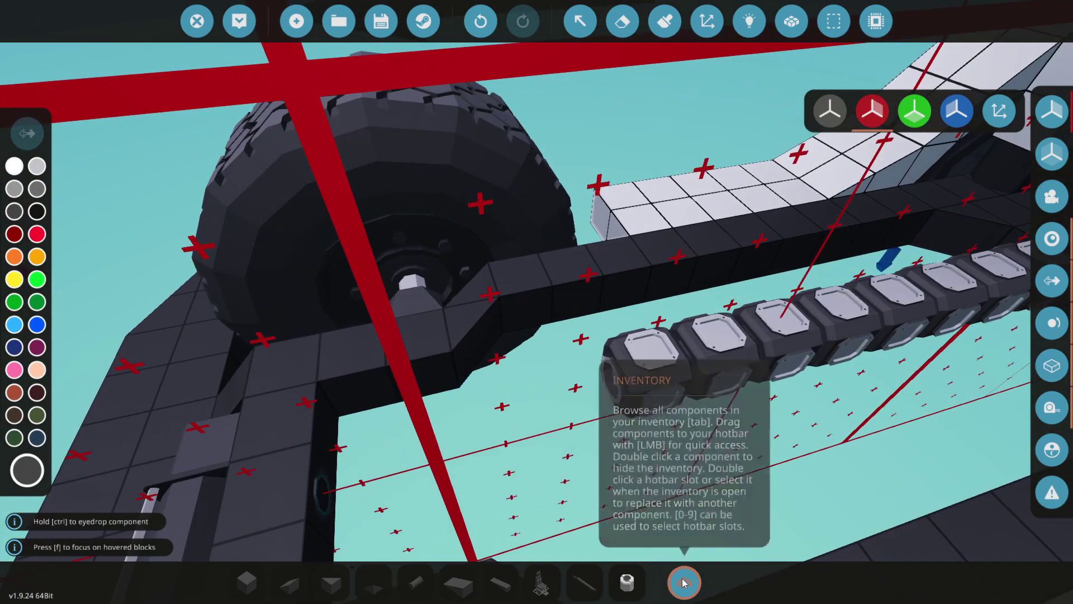
Step: Search the components for "engine" and place a Modular Engine Flywheel 3x3 on the front-wheel end of the crankshaft row
click(684, 583)
text(w)
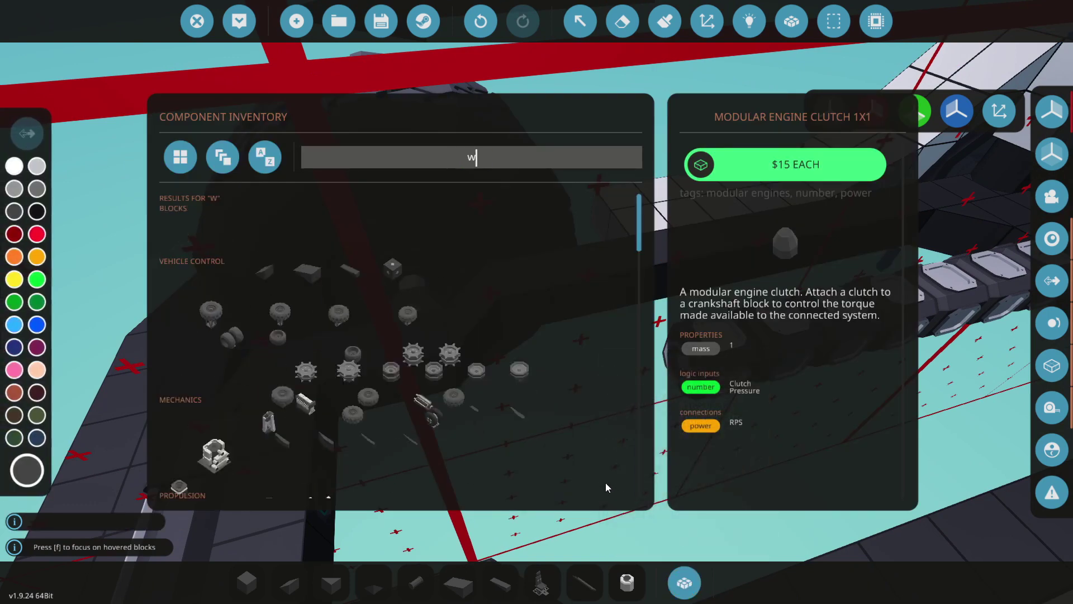
key(BackSpace)
text(engin)
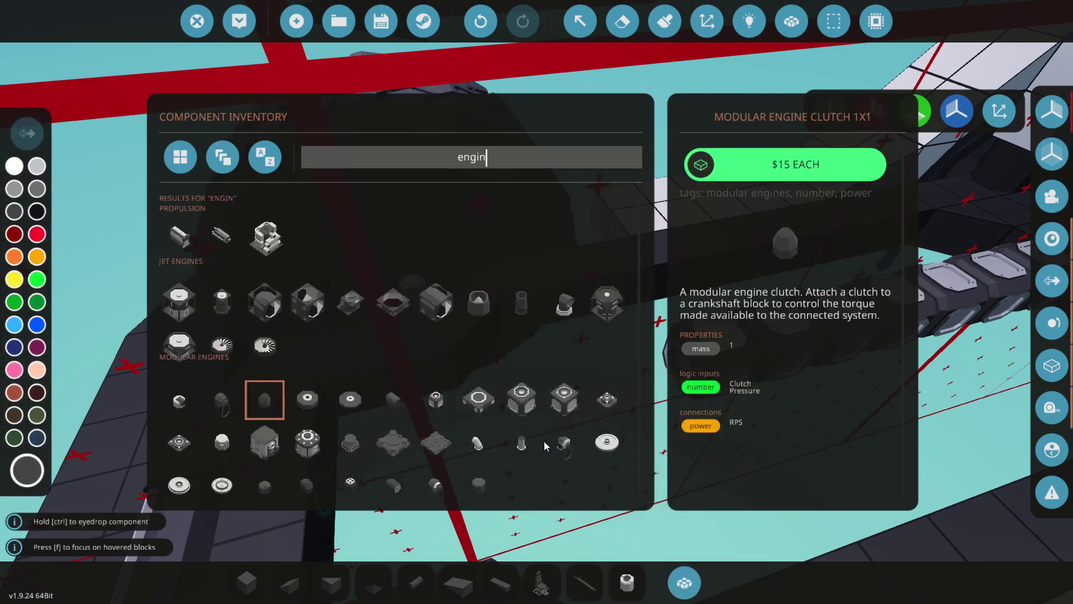
text(e)
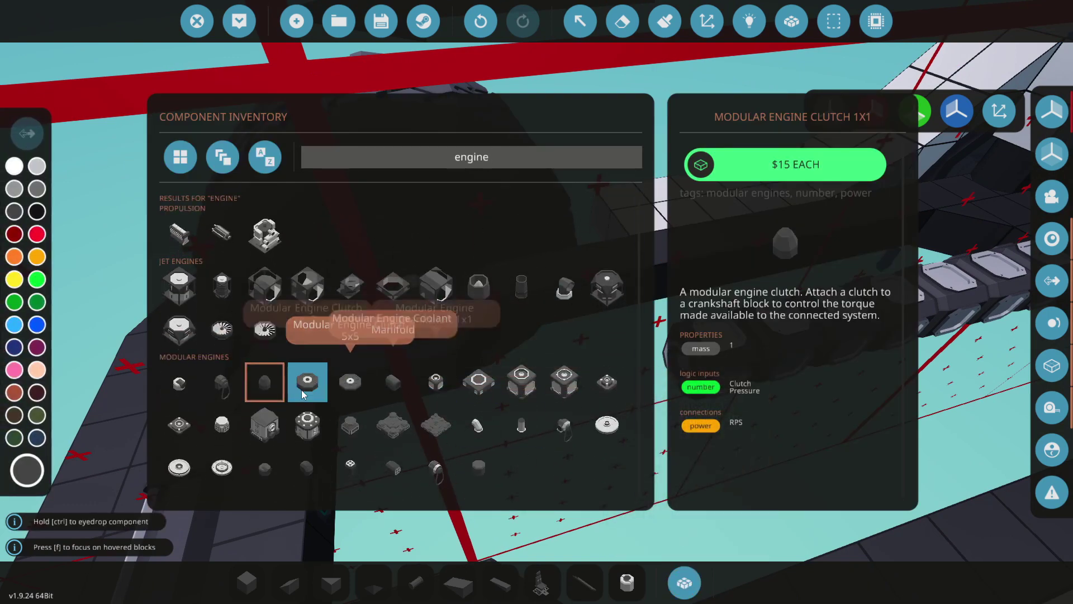
click(186, 476)
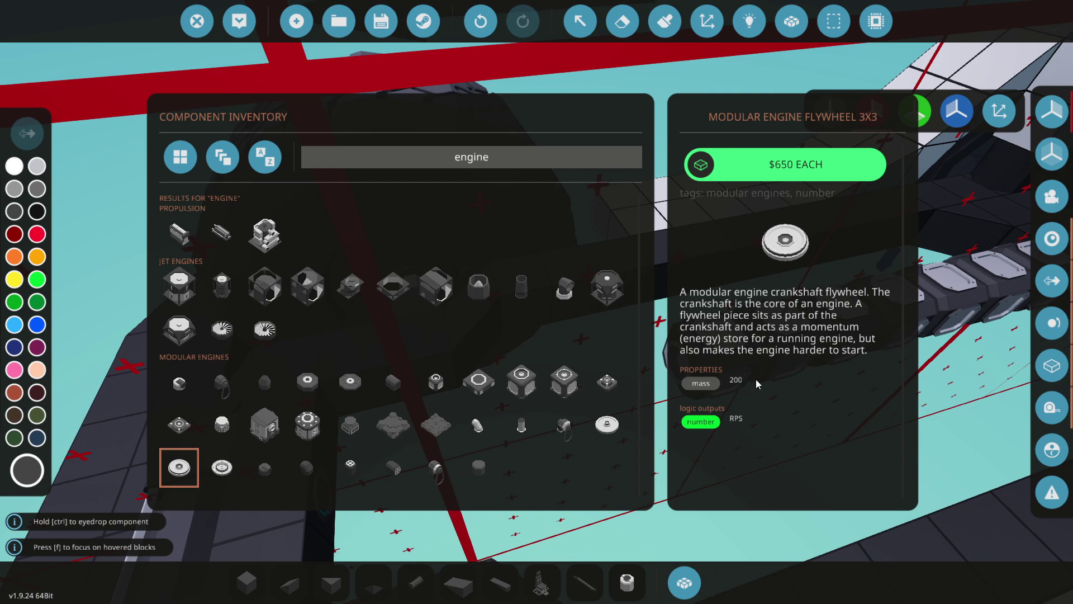
click(684, 583)
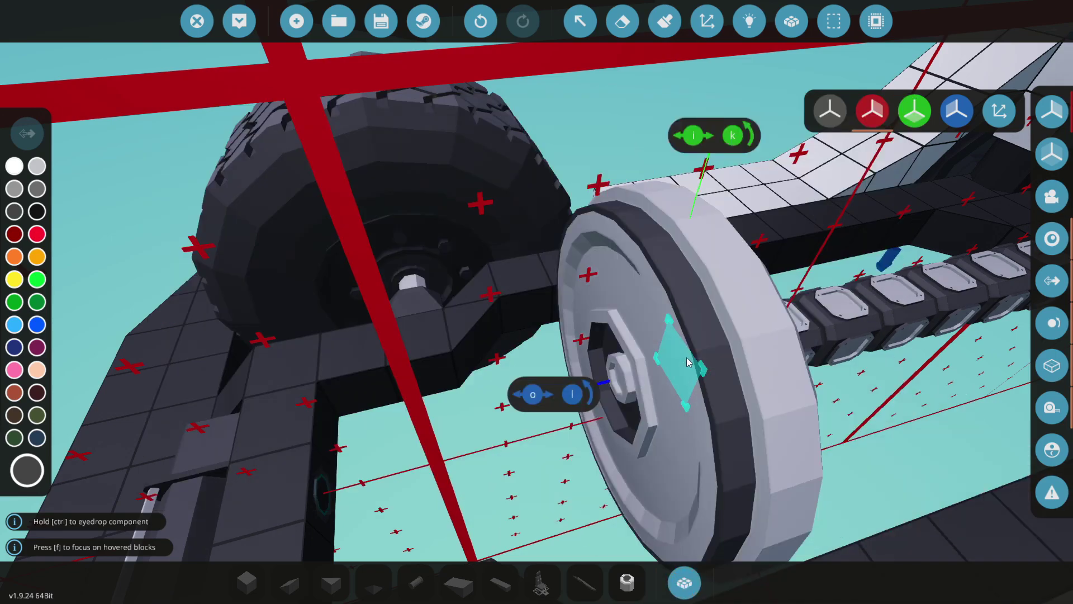
scroll(687, 362, down, 5)
key(j)
right_drag(827, 330, 917, 358)
right_drag(838, 313, 772, 358)
Step: Place a Modular Engine Drive Belt 1x1 in front of the flywheel
click(684, 583)
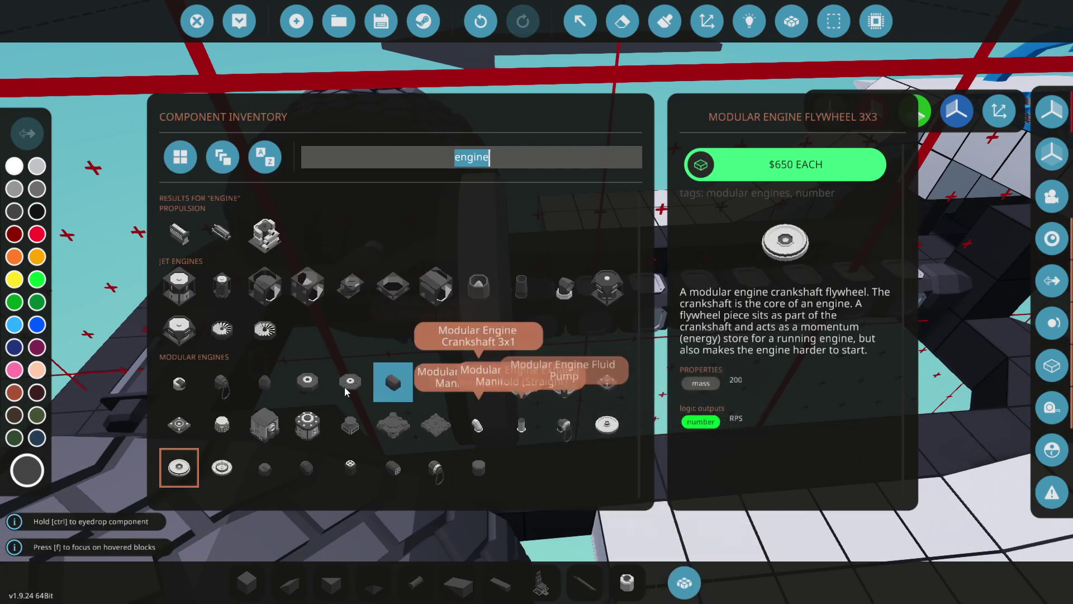
double_click(351, 428)
right_drag(351, 428, 363, 447)
right_drag(537, 302, 581, 291)
click(608, 278)
Step: Fit a Modular Engine Flywheel 1x1 to the front-wheel end of the crankshaft row in place of the 3x3 one
click(683, 584)
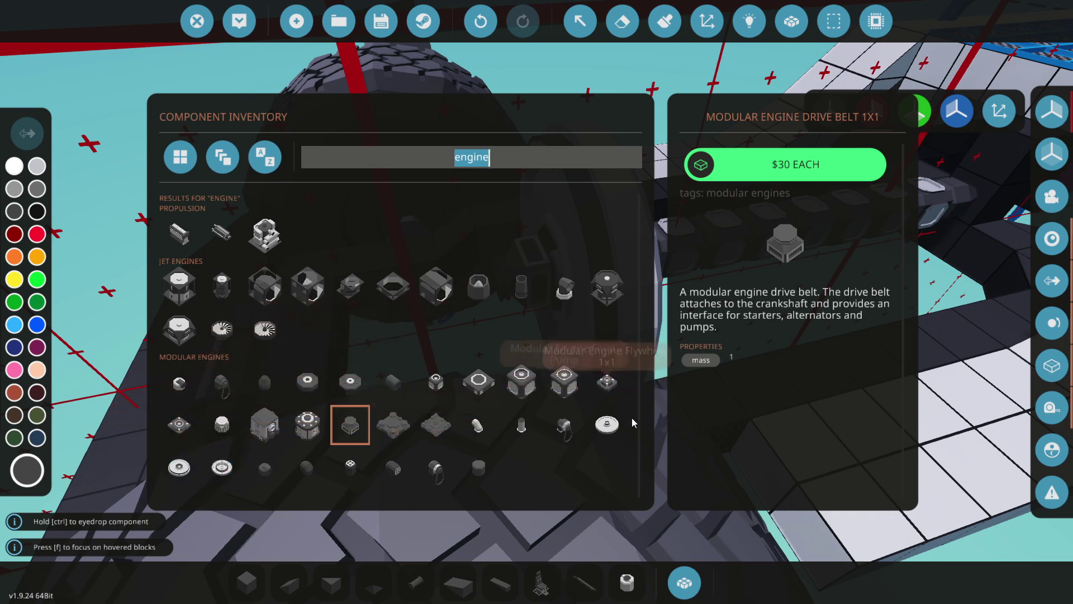
click(607, 424)
click(603, 269)
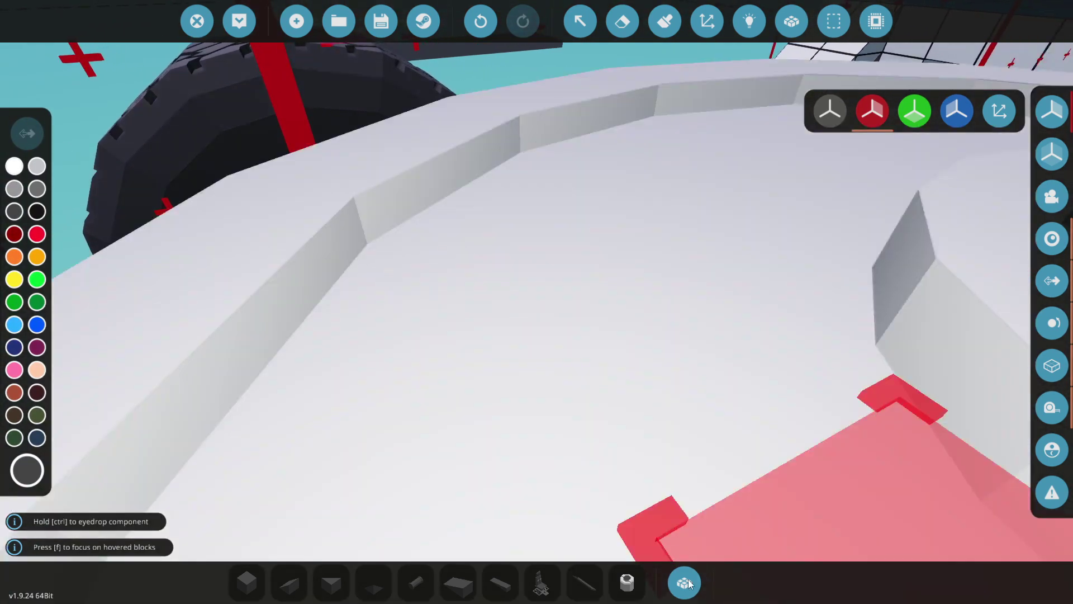
Step: Attach a Modular Engine Alternator to the drive belt
click(684, 582)
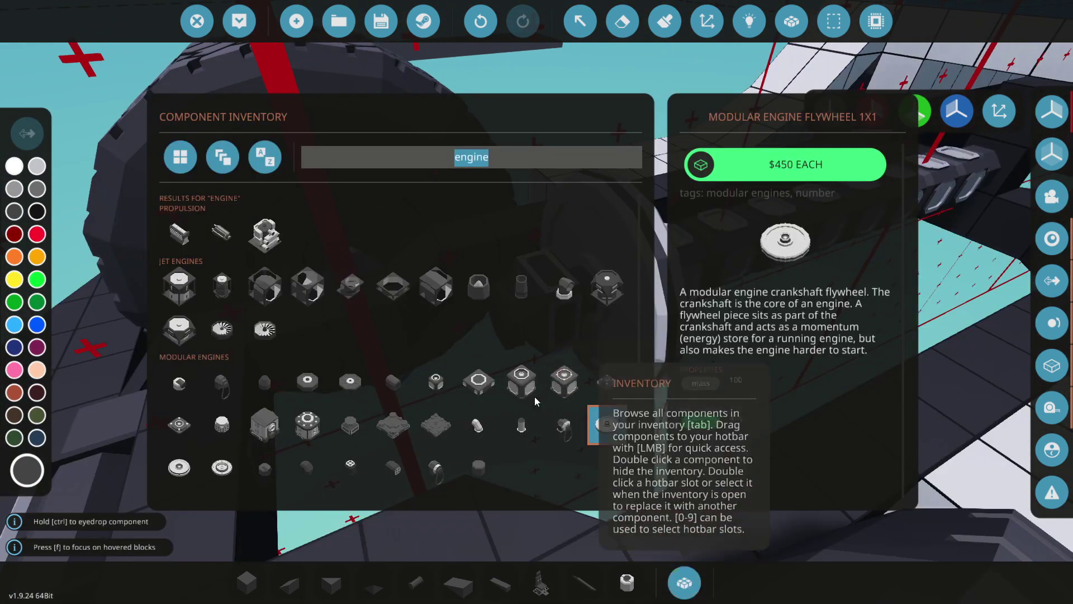
click(222, 384)
key(q)
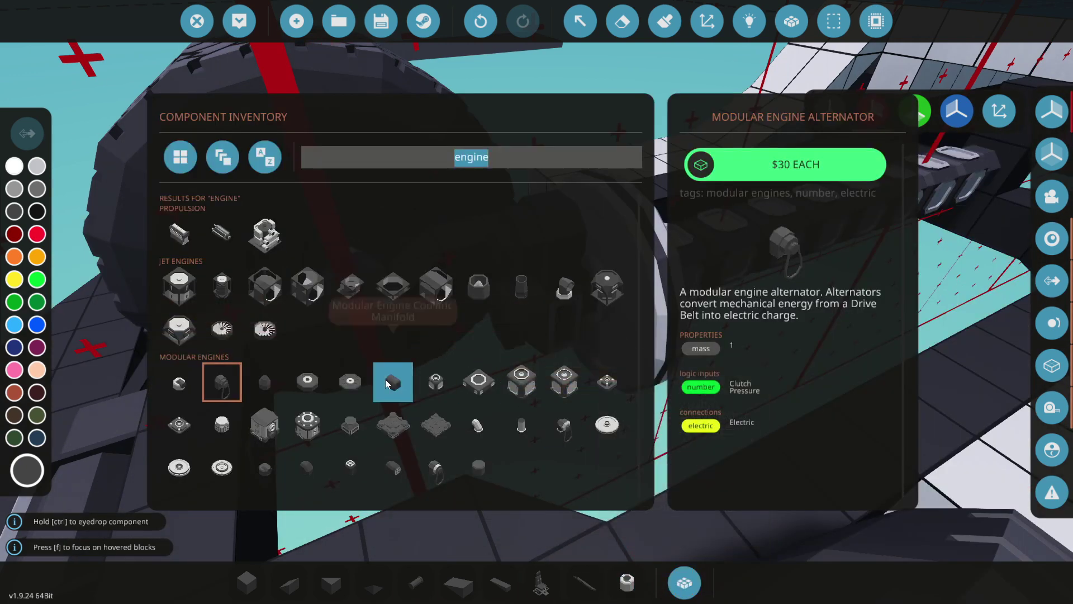
Step: Rotate a Modular Engine Starter to face the drive belt and attach it on the side opposite the alternator
click(432, 473)
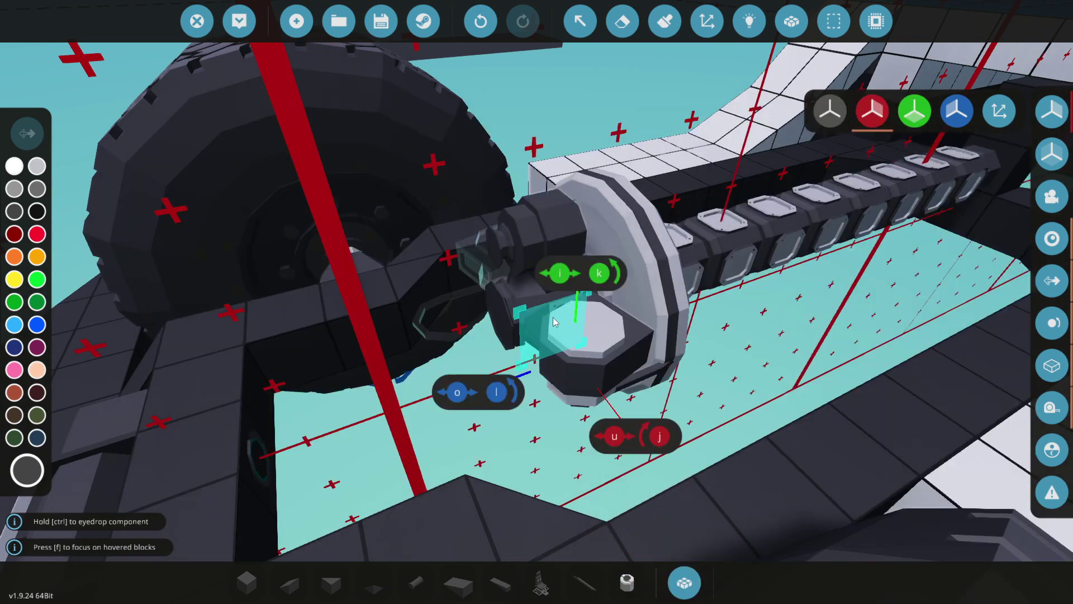
key(l)
right_drag(554, 317, 515, 264)
key(k)
key(k)
click(481, 300)
right_drag(481, 300, 251, 456)
right_drag(566, 330, 528, 321)
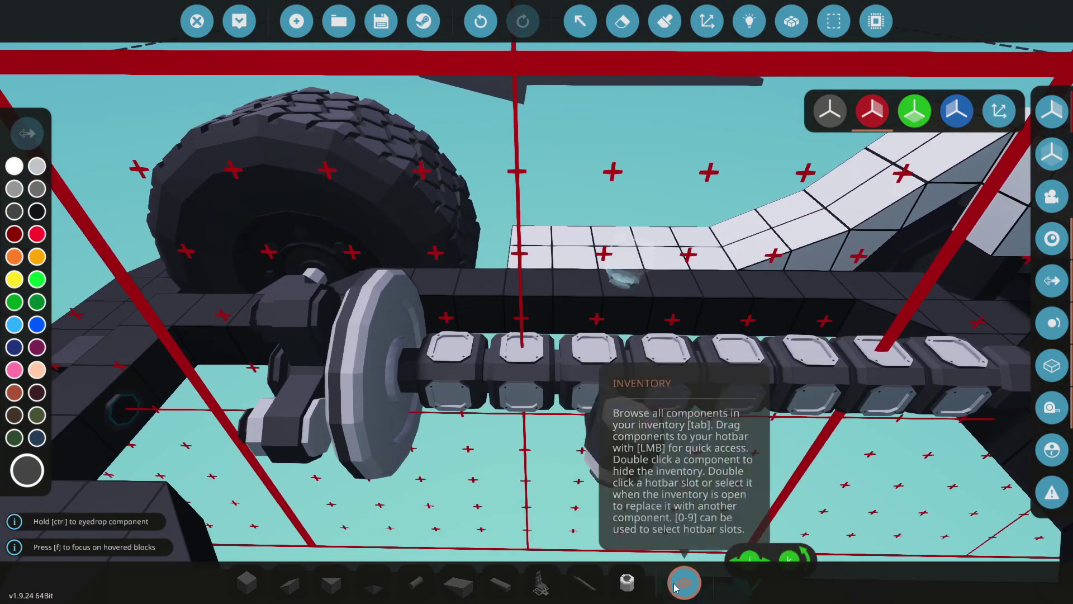
Step: Place five Modular Engine Cylinder 1x1 blocks on the upper side of the crankshafts, starting beside the flywheel
click(683, 582)
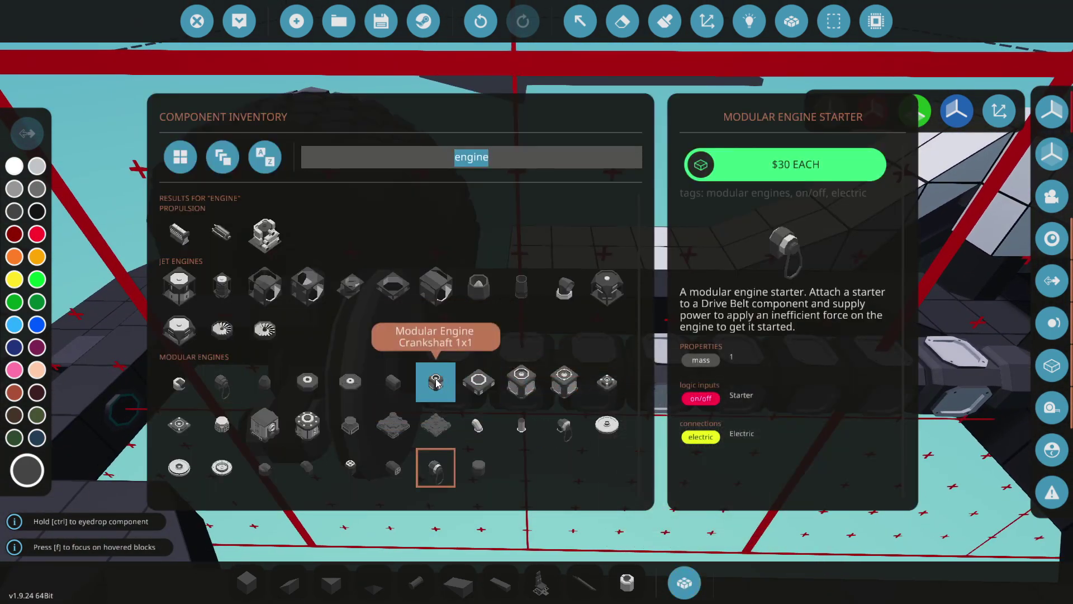
click(222, 424)
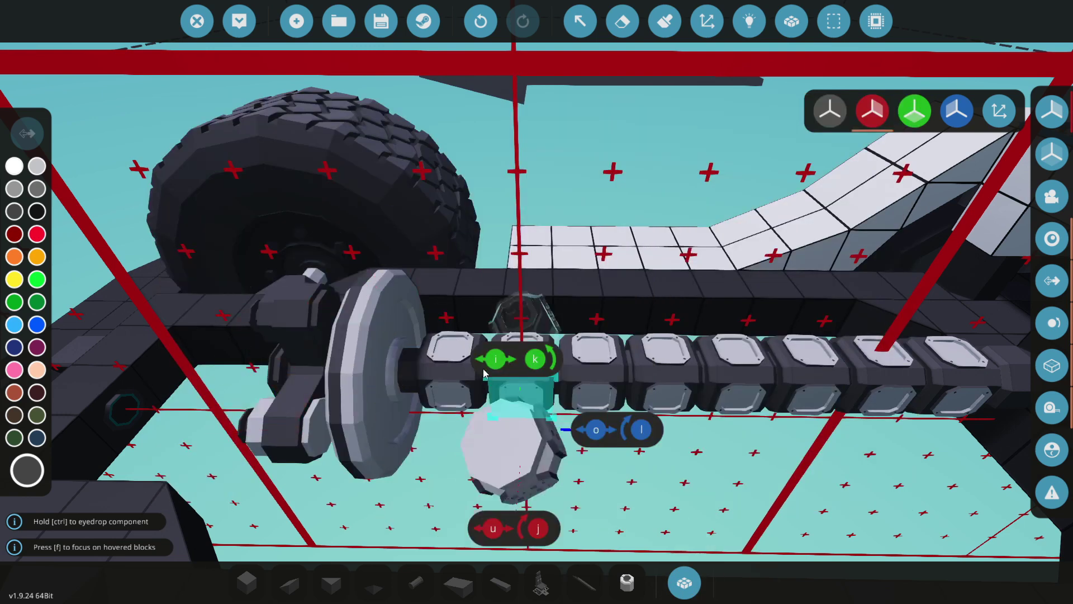
click(462, 347)
click(521, 346)
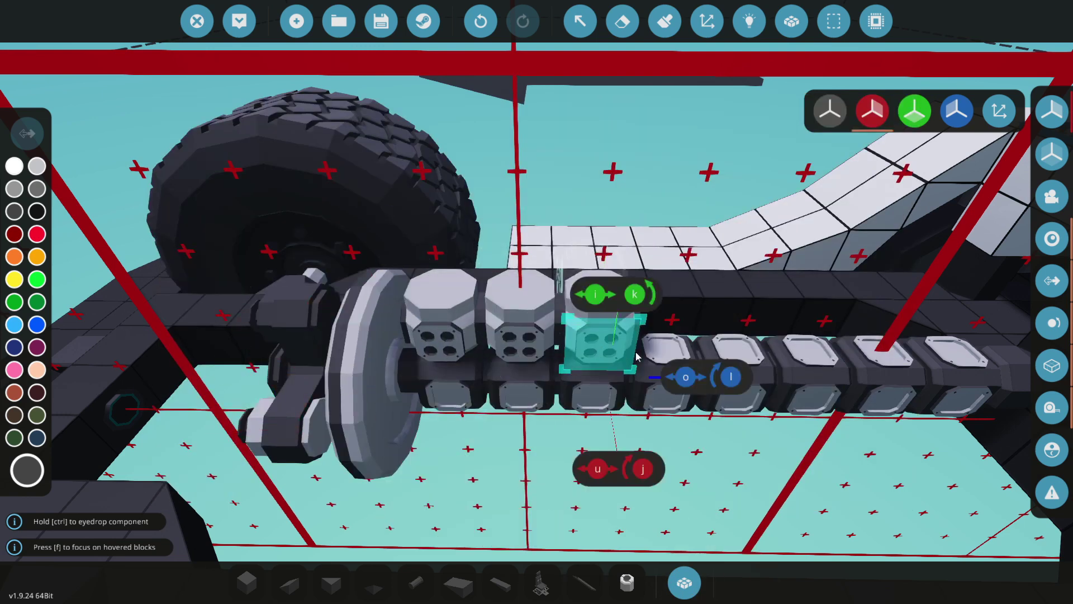
click(599, 346)
click(693, 355)
click(763, 349)
Step: Place five matching 1x1 cylinders along the opposite side of the same crankshafts
click(445, 405)
click(522, 406)
click(629, 398)
click(682, 400)
click(755, 404)
scroll(647, 431, down, 3)
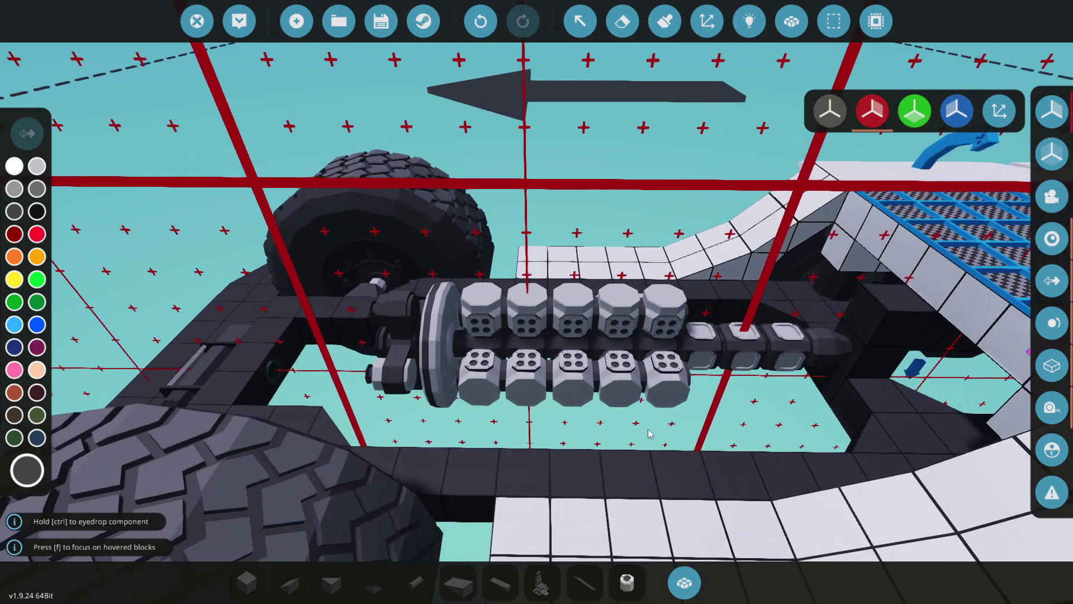
mouse_move(646, 431)
middle_down()
mouse_move(535, 431)
mouse_move(647, 427)
middle_up()
scroll(647, 428, up, 3)
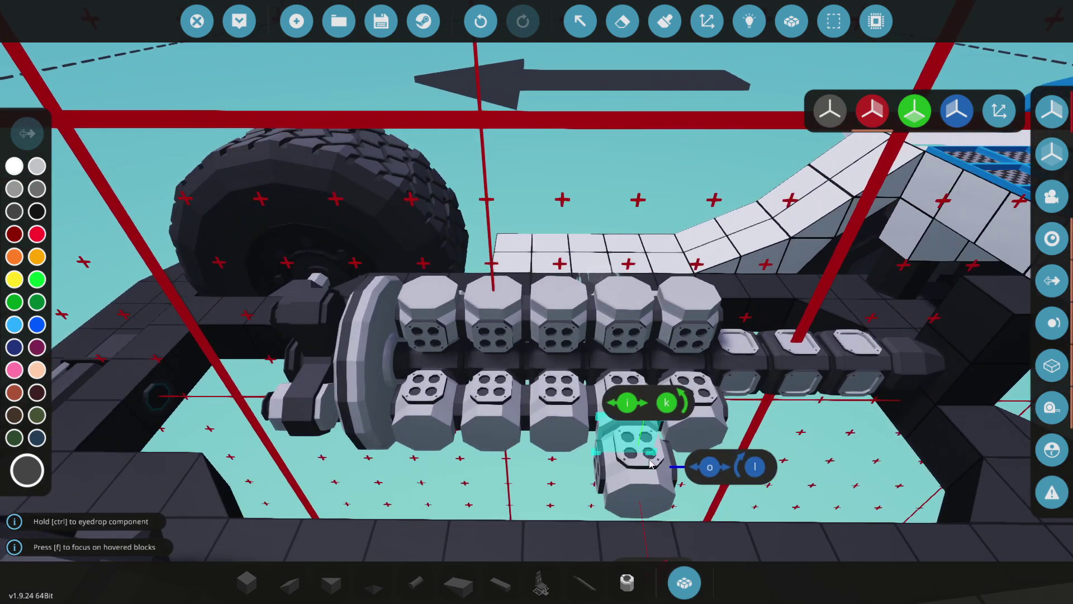
Step: Choose a modular engine manifold, set the paint colour to light grey, and cover the upper four-hole ports along the cylinder rows
click(684, 583)
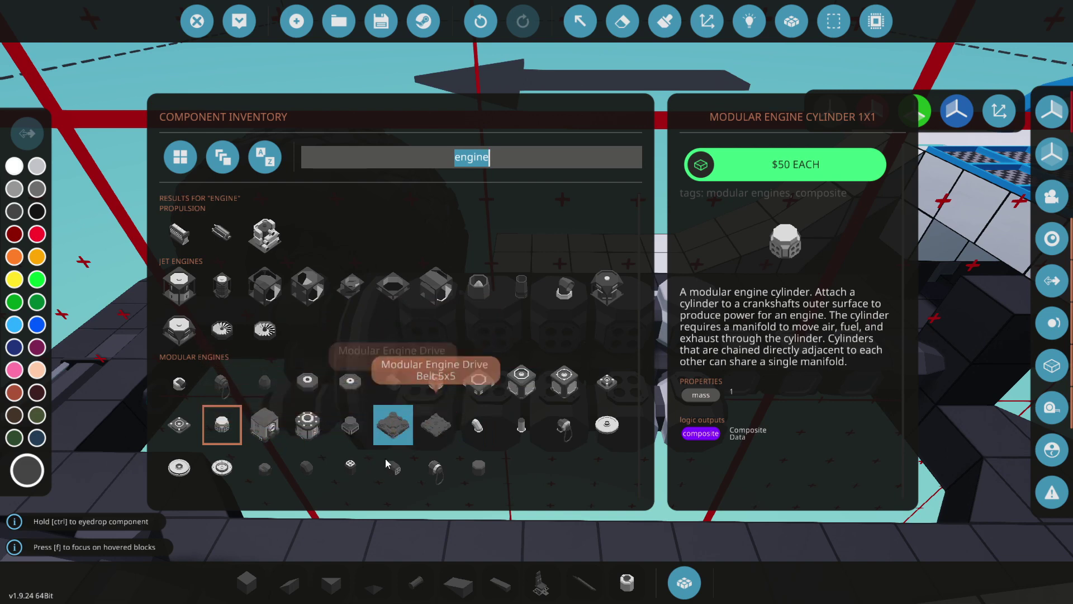
double_click(303, 466)
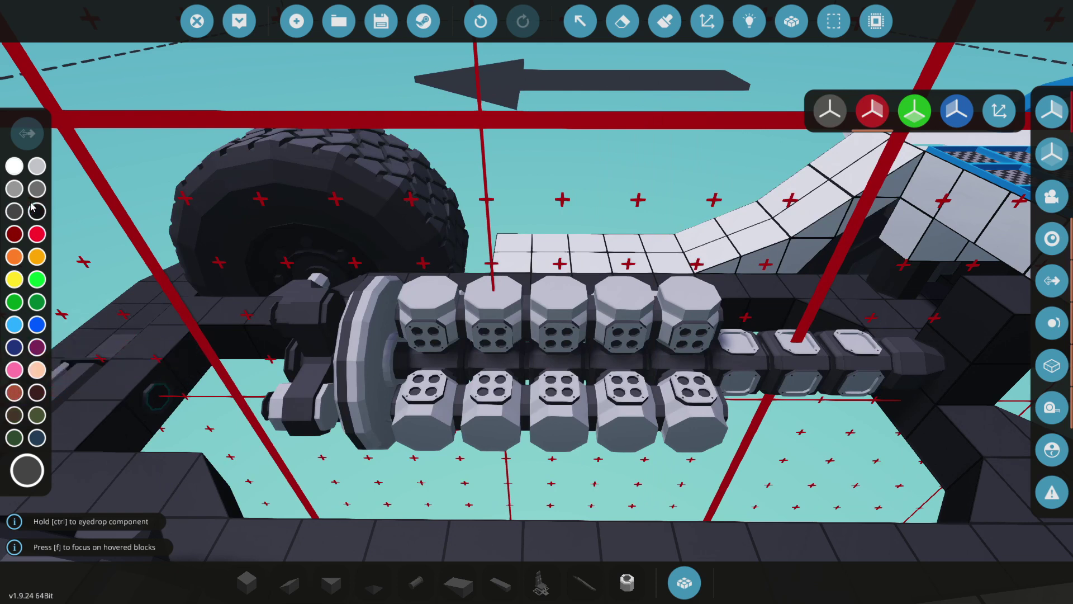
click(36, 170)
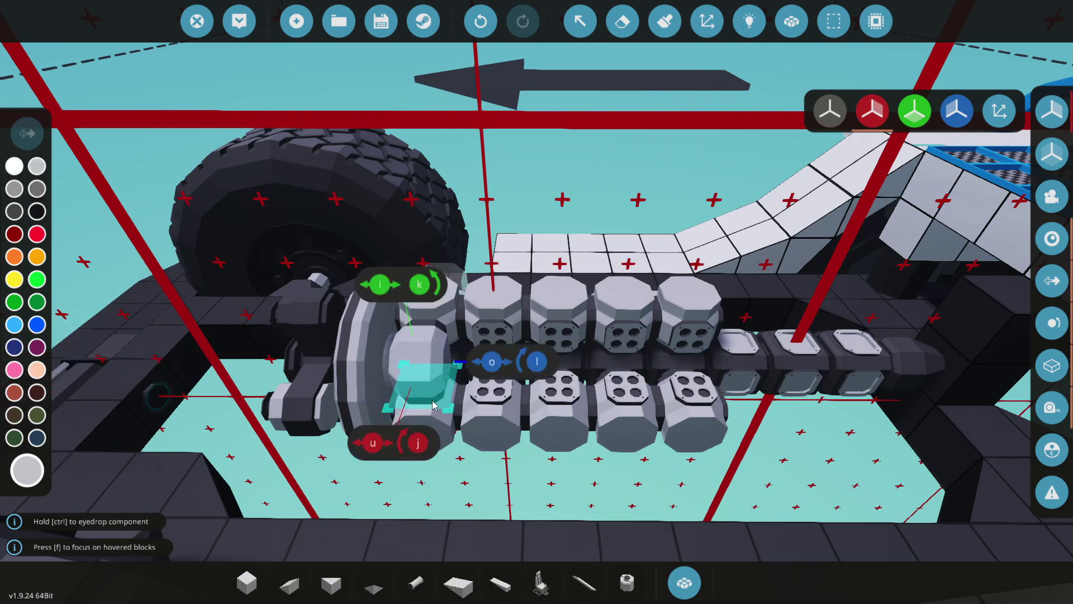
drag(433, 405, 690, 398)
scroll(718, 438, down, 3)
right_drag(718, 439, 676, 438)
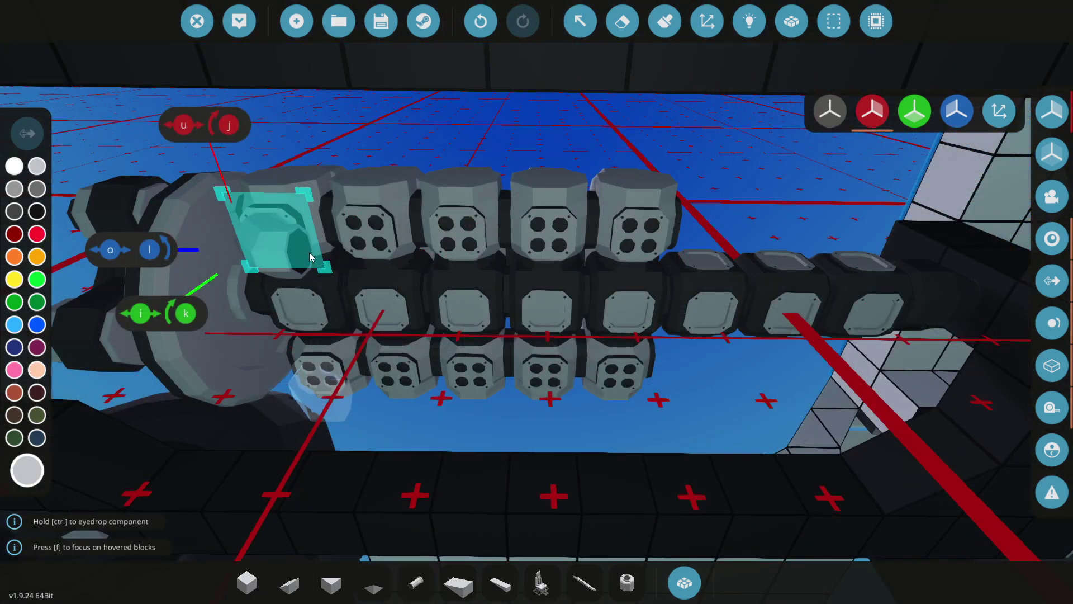
Step: Rotate Modular Engine Exhaust Manifold (Corner) pieces and attach them to the underside ports of the three cylinders farthest from the flywheel
key(k)
key(k)
key(k)
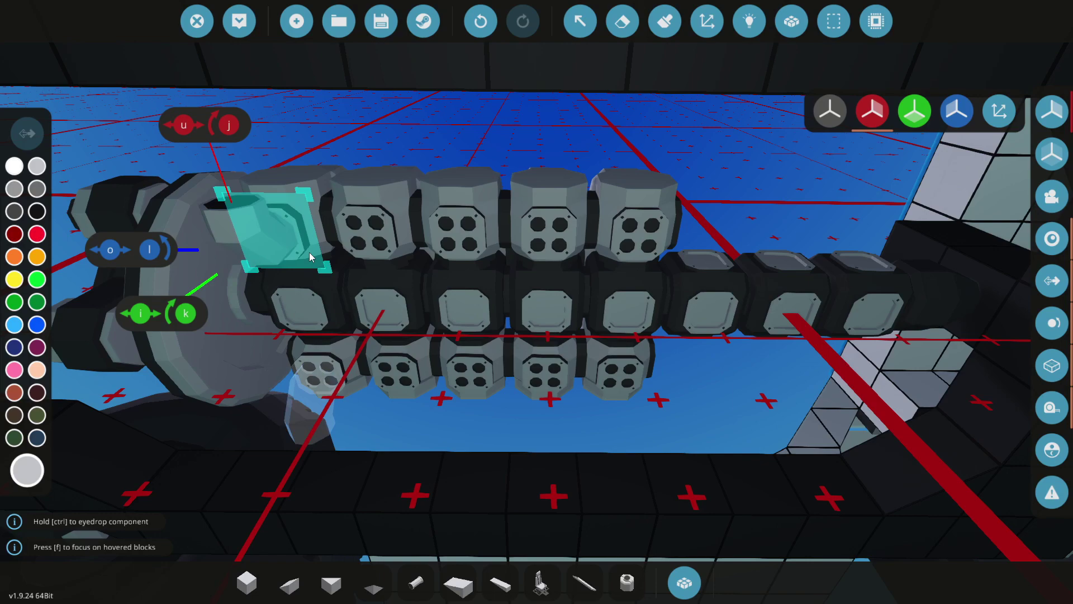
right_drag(309, 253, 411, 321)
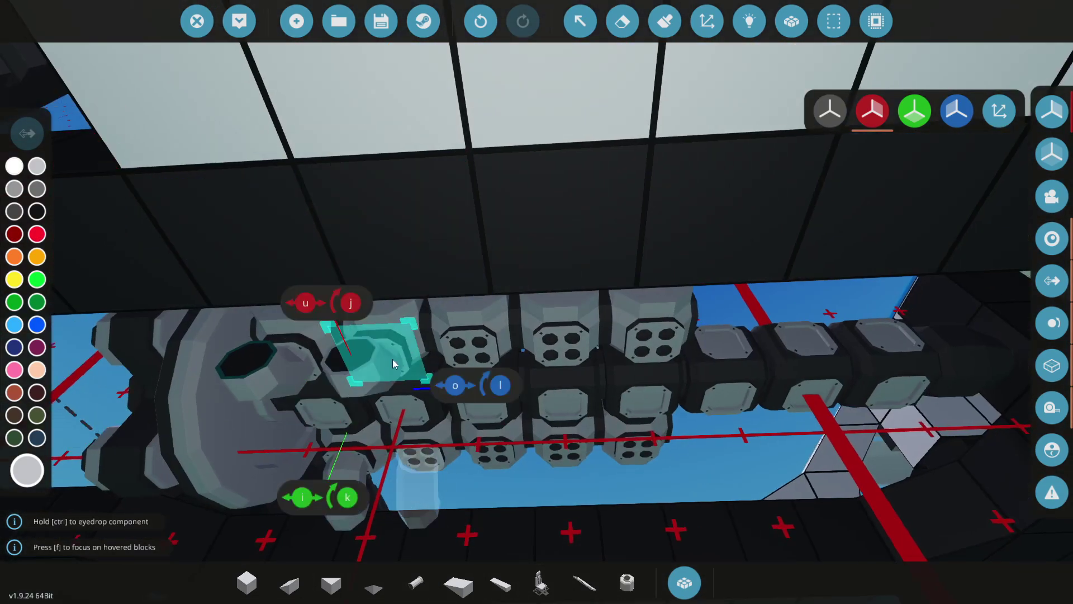
key(ctrl+z)
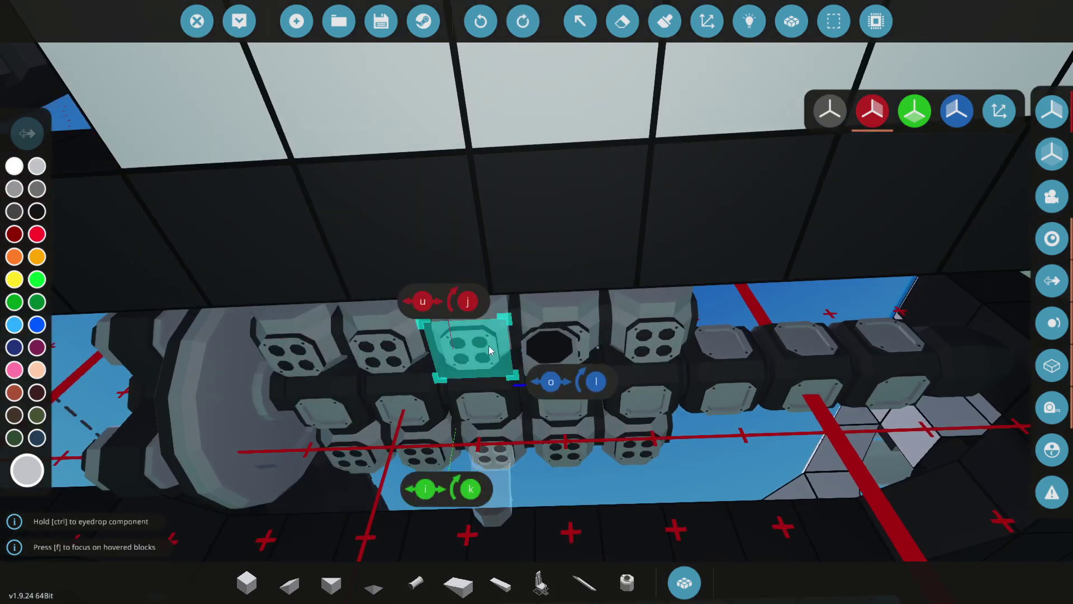
key(k)
click(489, 347)
key(w)
key(d)
key(a)
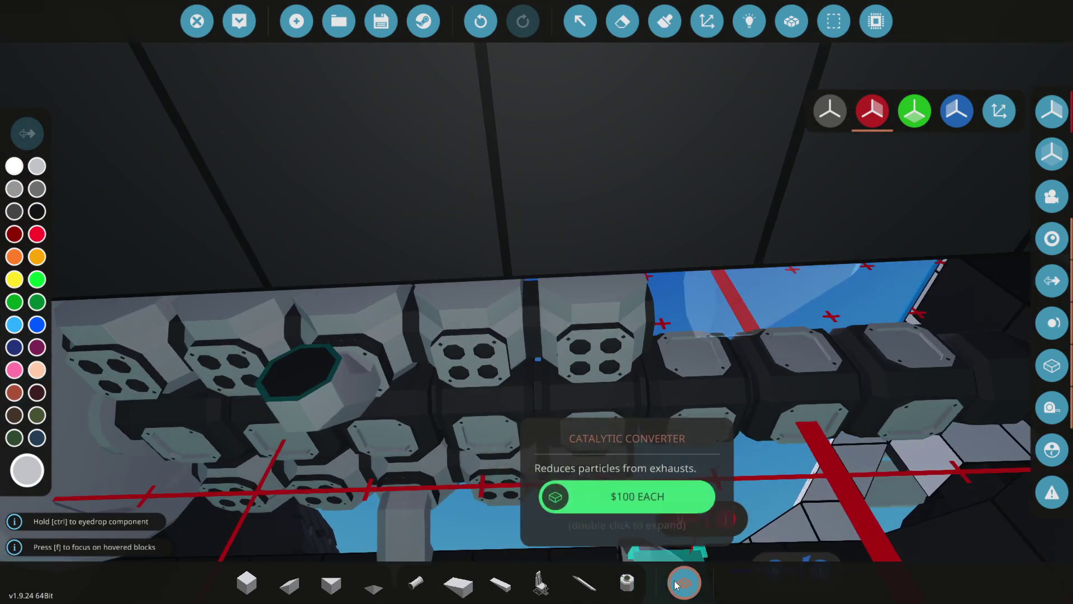
click(495, 380)
click(588, 362)
Step: Join the exhaust manifold outlets with Pipe T-Piece segments, ending with a Pipe Angle on the outlet nearest the flywheel
double_click(665, 594)
text(pipe)
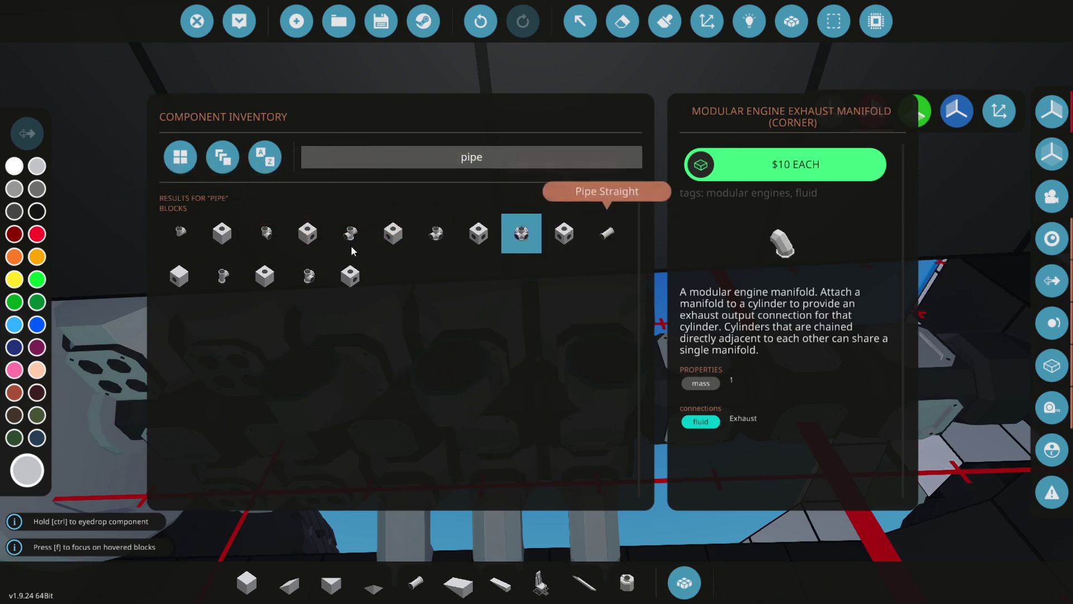
click(223, 275)
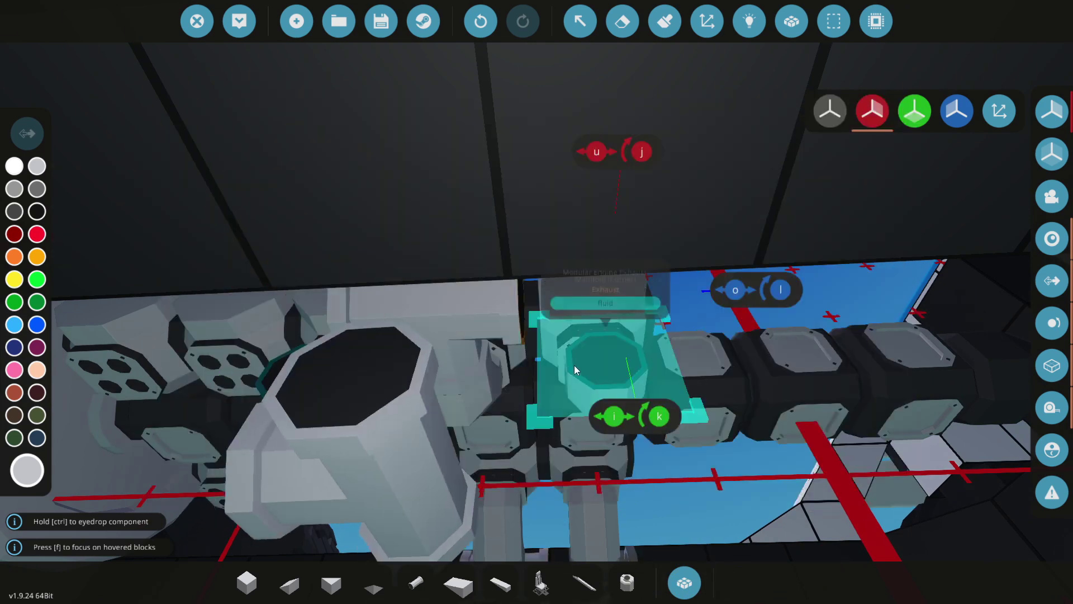
click(684, 583)
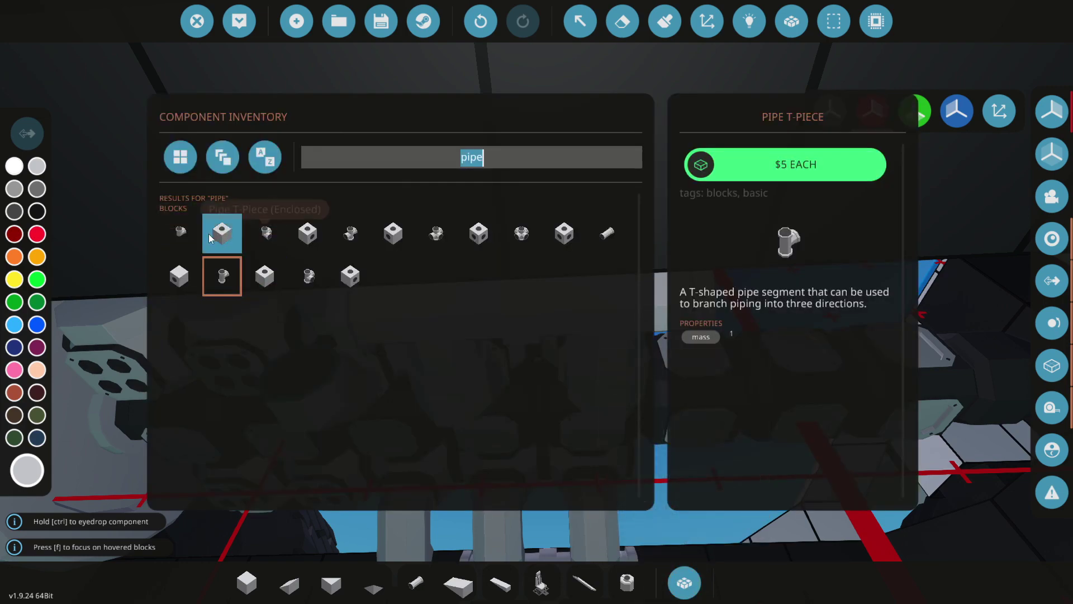
click(186, 235)
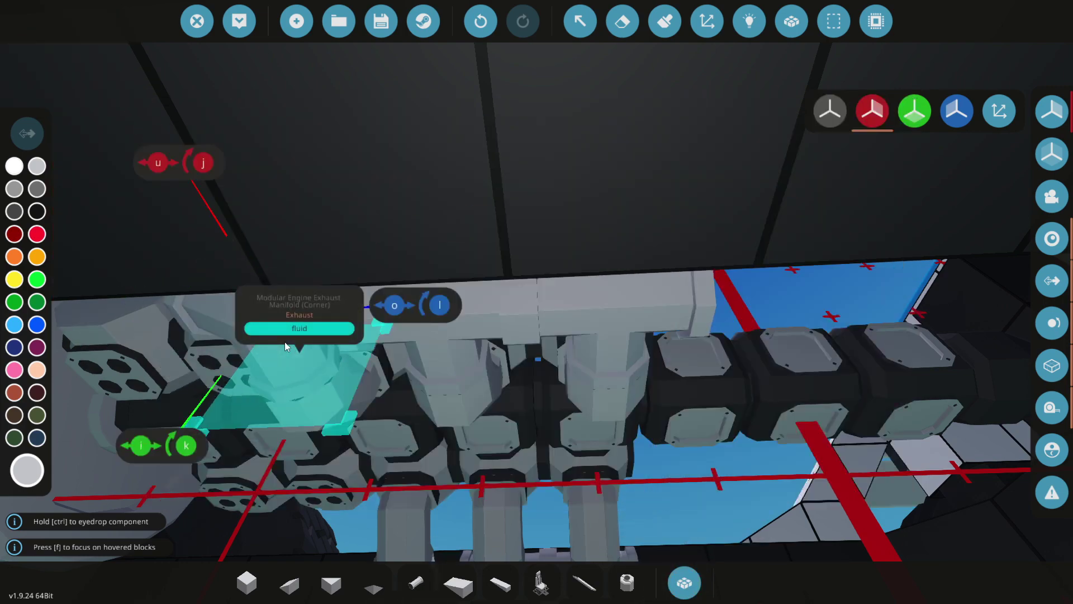
scroll(331, 384, down, 5)
scroll(374, 410, up, 3)
Step: Rotate an angled pipe and attach it to the open end of the exhaust run, turning the run downward
right_drag(374, 409, 95, 413)
right_drag(447, 285, 464, 276)
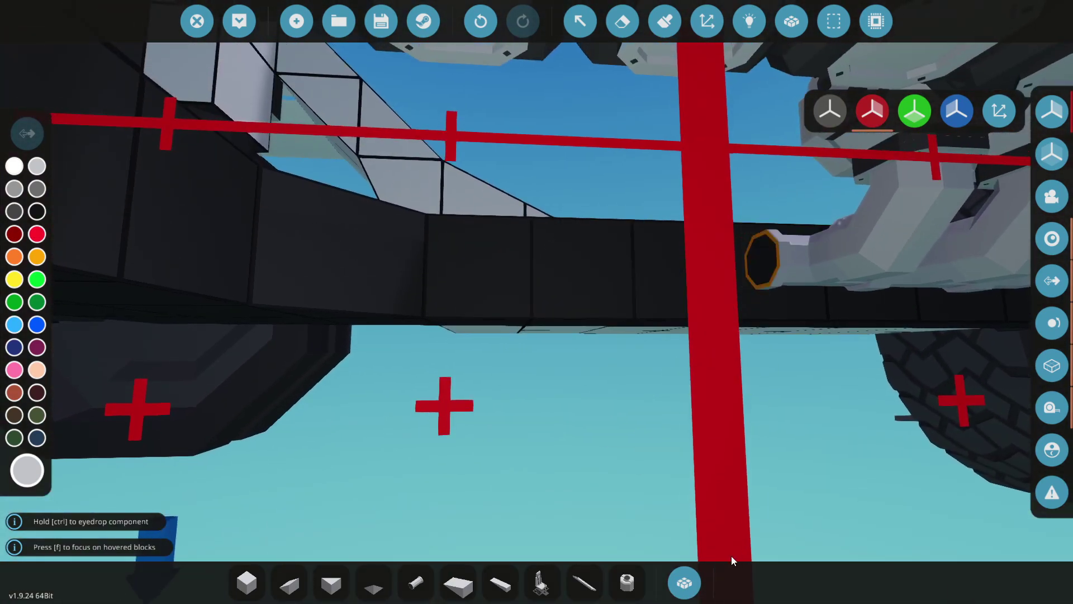
key(q)
double_click(606, 234)
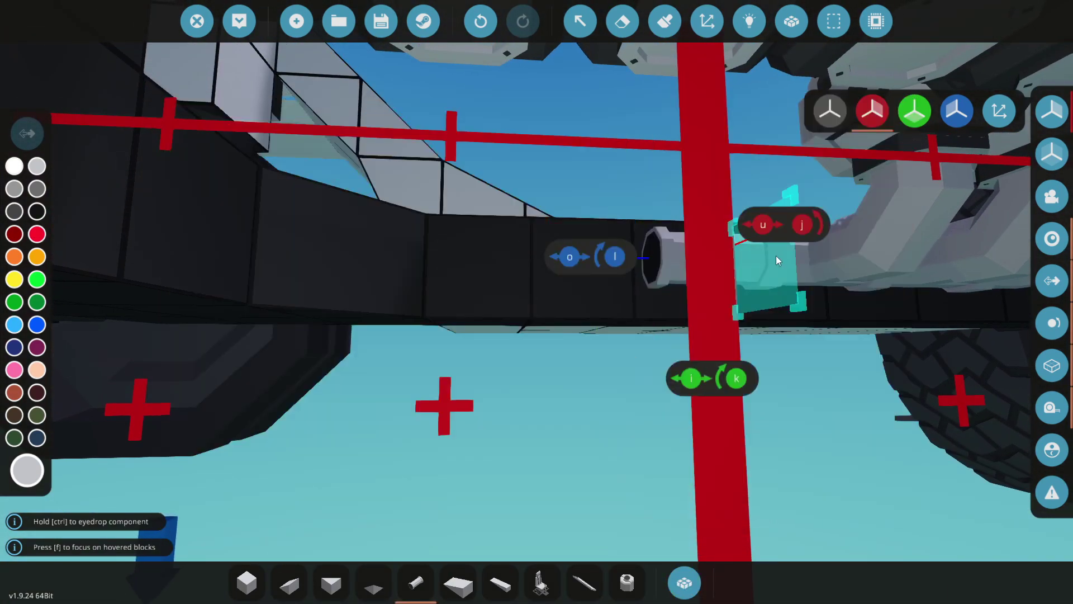
right_drag(810, 266, 638, 133)
right_drag(551, 185, 613, 215)
key(j)
key(k)
key(k)
key(k)
click(612, 212)
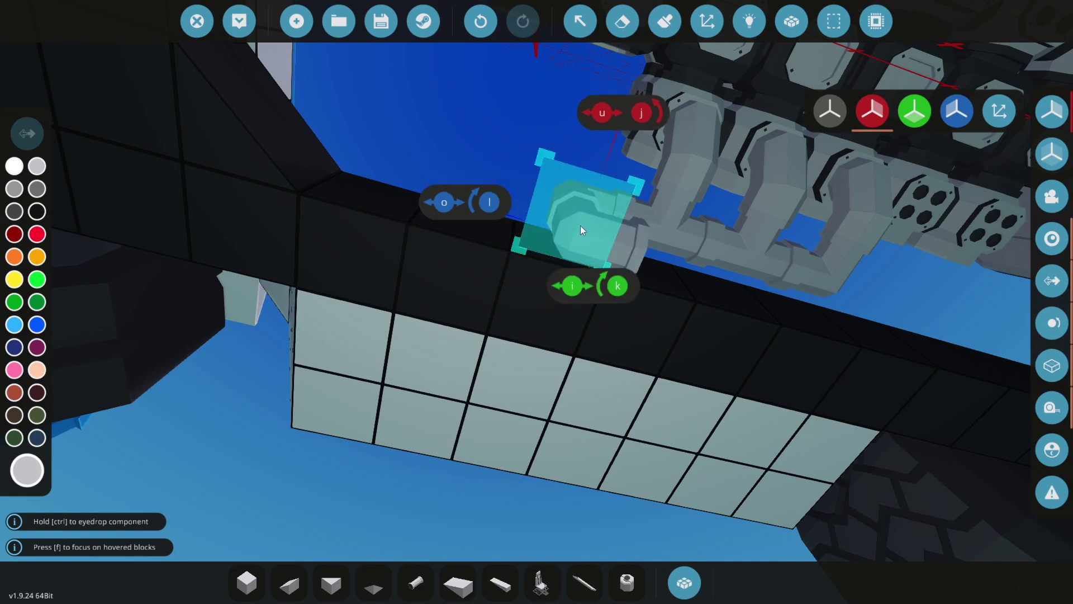
key(k)
click(581, 226)
Step: Try a Pipe Straight on the open end of the exhaust run beneath the frame
right_drag(580, 226, 1052, 323)
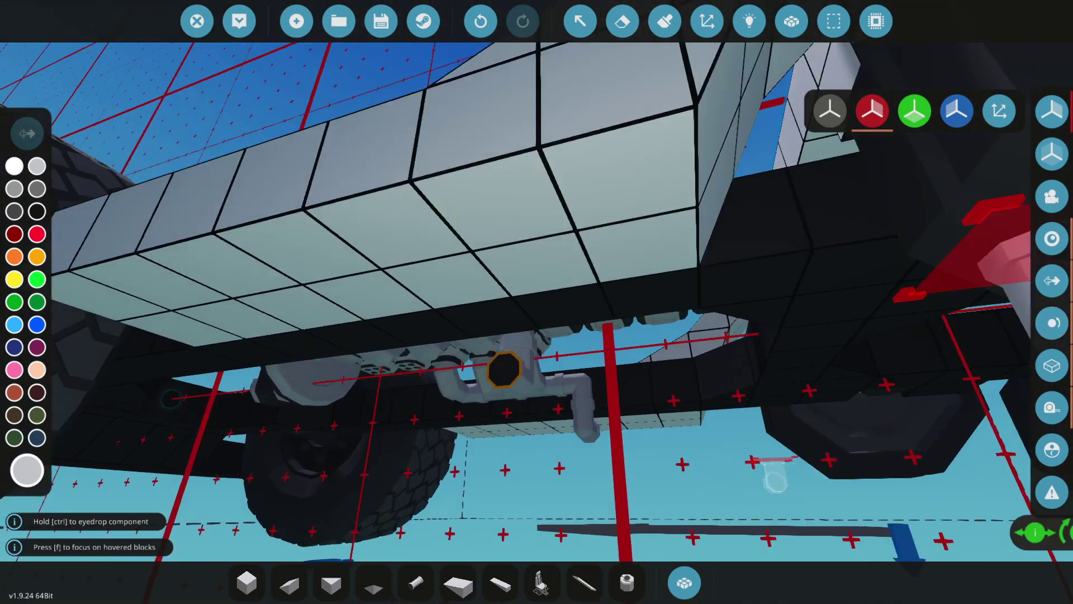
right_drag(576, 195, 590, 236)
right_drag(611, 296, 693, 484)
click(683, 576)
click(600, 241)
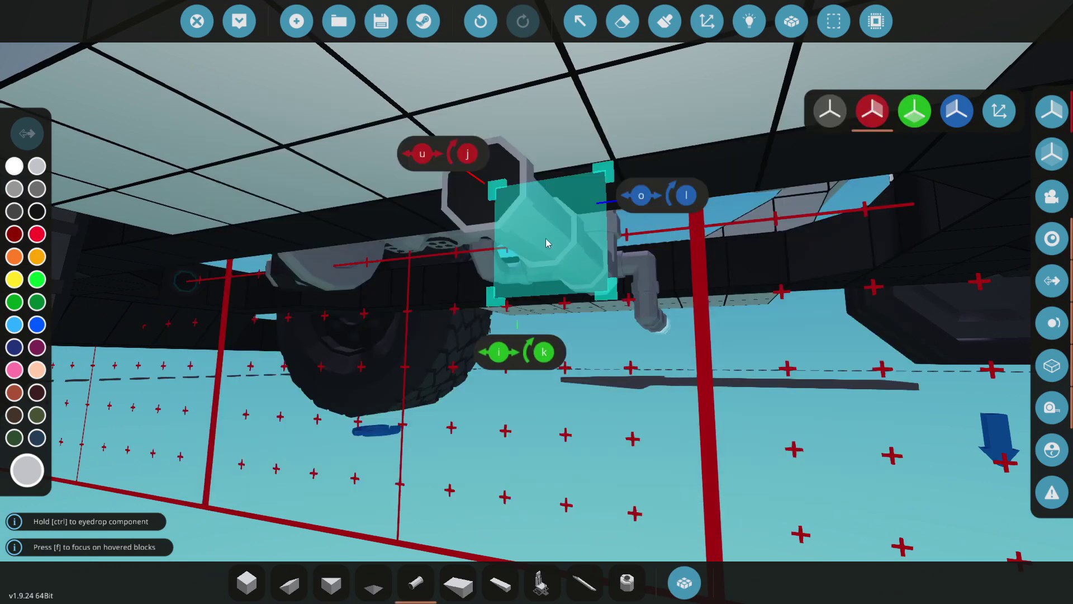
mouse_move(547, 243)
right_down()
mouse_move(547, 253)
mouse_move(522, 253)
right_up()
key(x)
key(w)
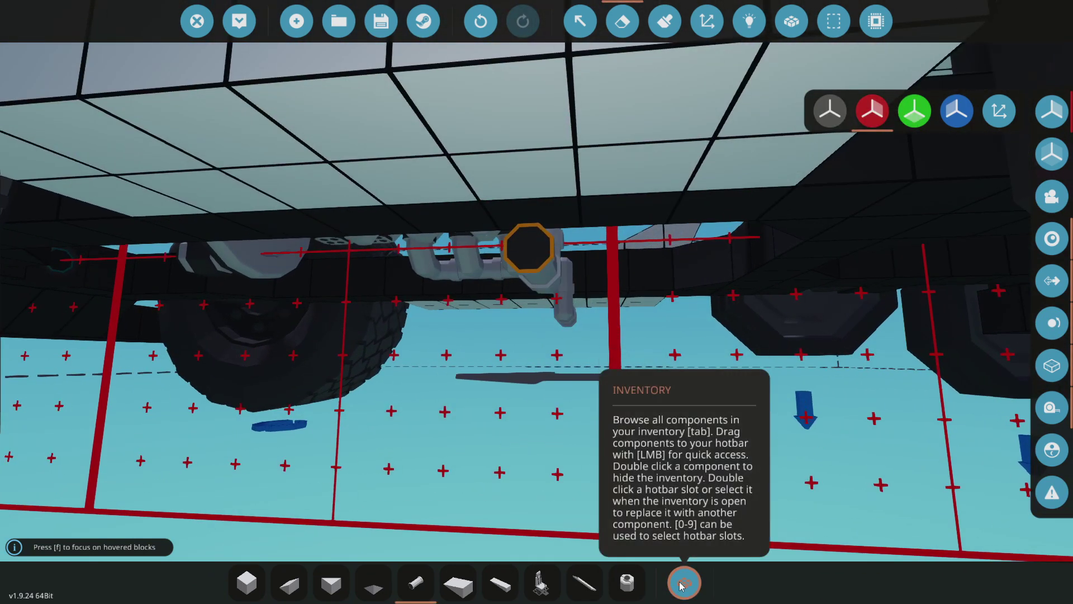
key(w)
key(x)
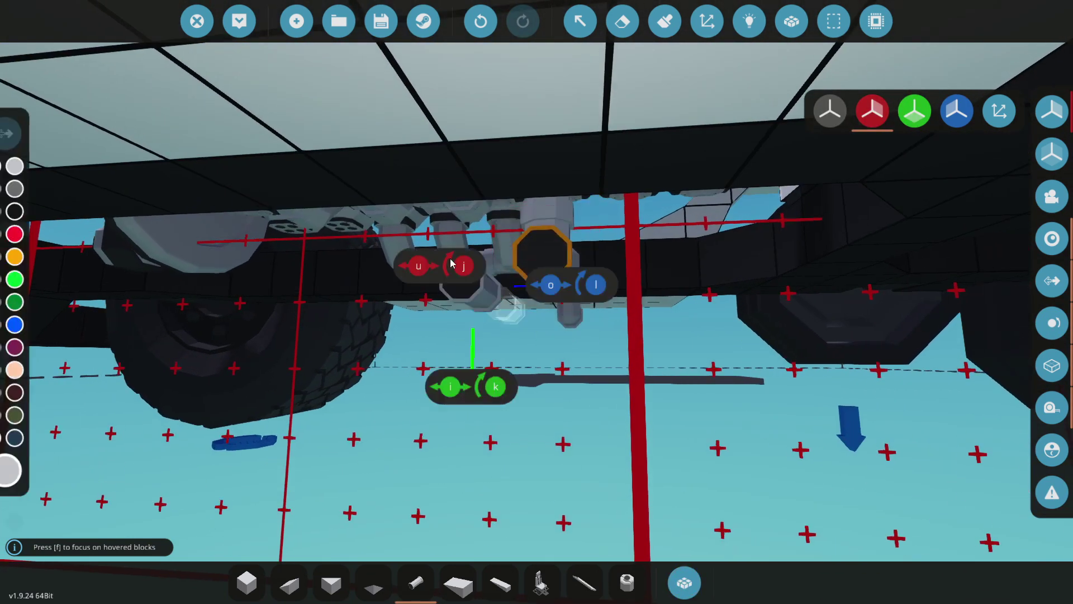
key(w)
Step: Eyedrop an existing pipe piece, rotate it, and extend the exhaust run with T-pieces whose openings face outward
mouse_move(458, 261)
right_down()
mouse_move(380, 313)
mouse_move(531, 367)
mouse_move(549, 396)
mouse_move(585, 388)
right_up()
ctrl+click(525, 370)
key(j)
key(k)
key(k)
key(k)
key(k)
click(550, 393)
Step: Rotate a Pipe Angle to match the T-piece openings and attach it at the end of the row
key(d)
key(k)
key(j)
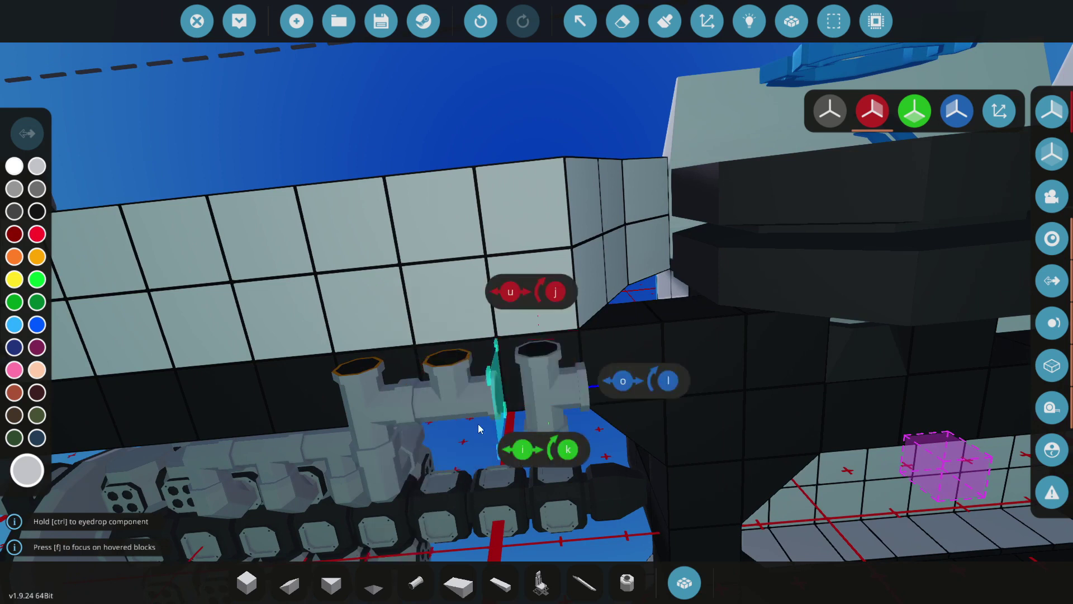
key(j)
key(k)
key(j)
key(k)
click(506, 393)
Step: Search the component inventory for "fluid" and try a Fluid Nozzle on each of the three open pipe ends
click(684, 582)
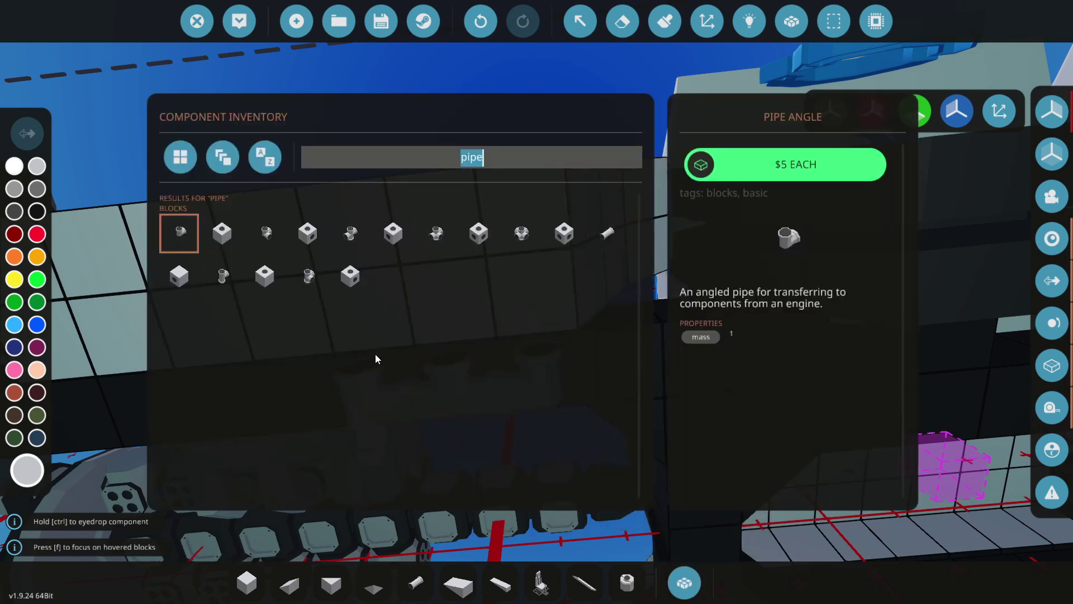
text(fluid)
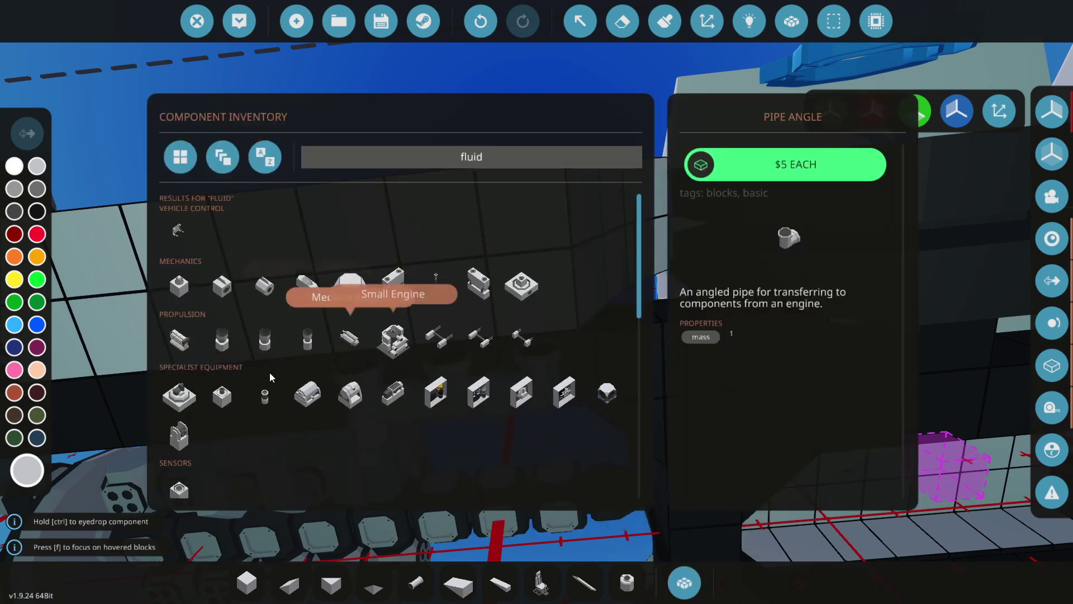
click(264, 396)
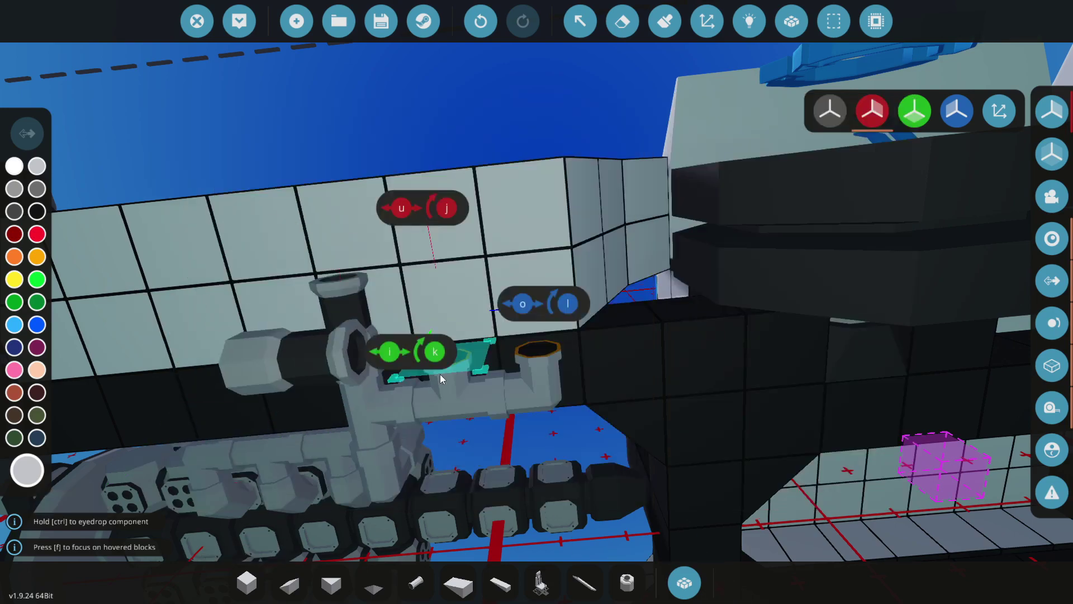
click(444, 374)
click(548, 367)
Step: Replace the nozzles with another component from the fluid category, rotated to fit the three open exhaust pipe ends
right_drag(548, 366, 424, 313)
right_drag(702, 464, 794, 385)
key(Tab)
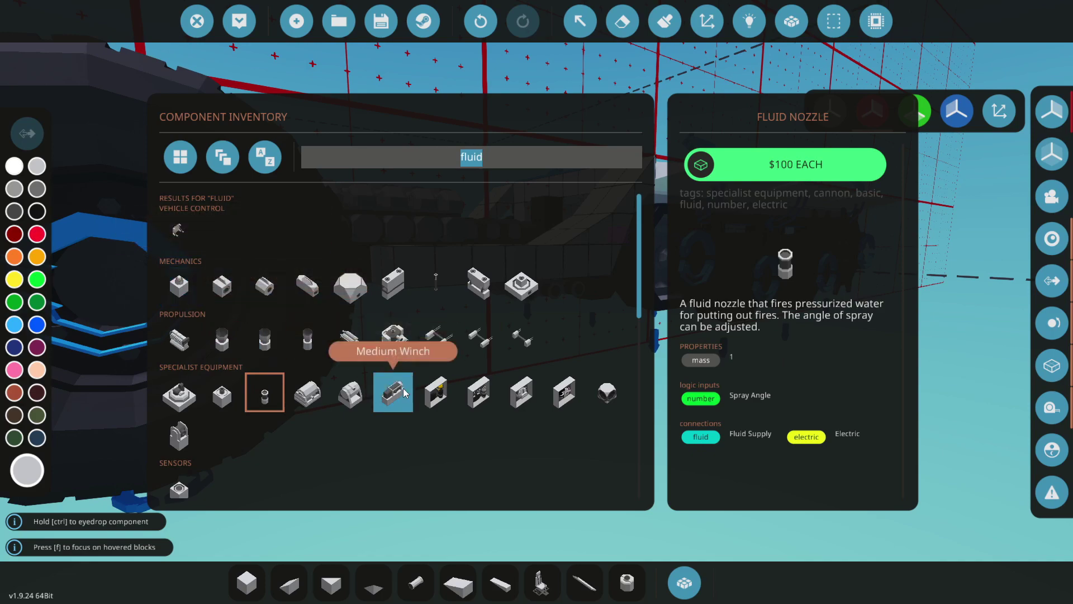
scroll(348, 431, down, 3)
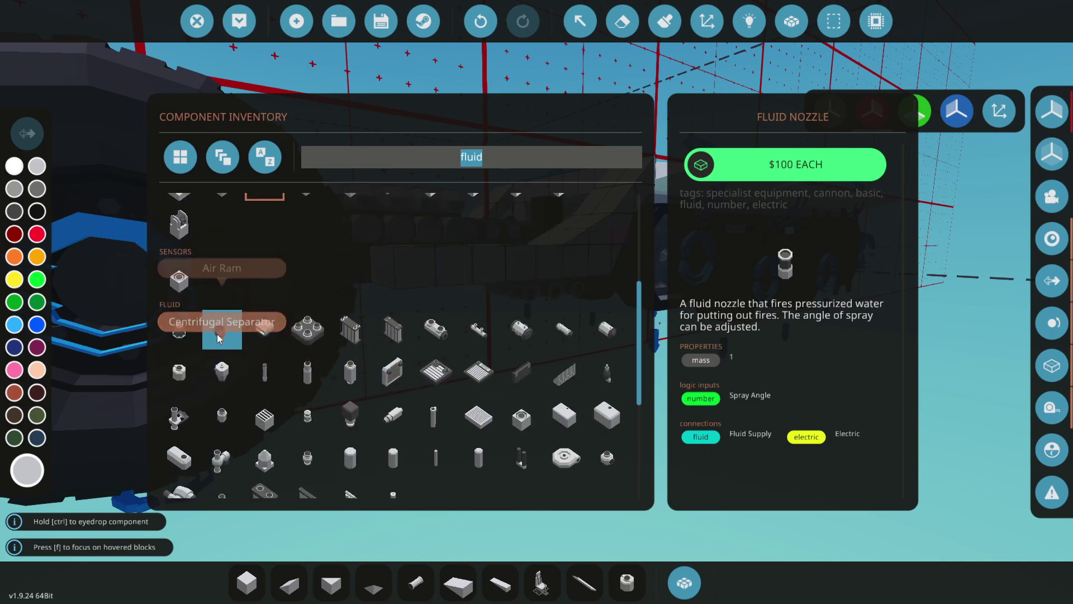
click(219, 332)
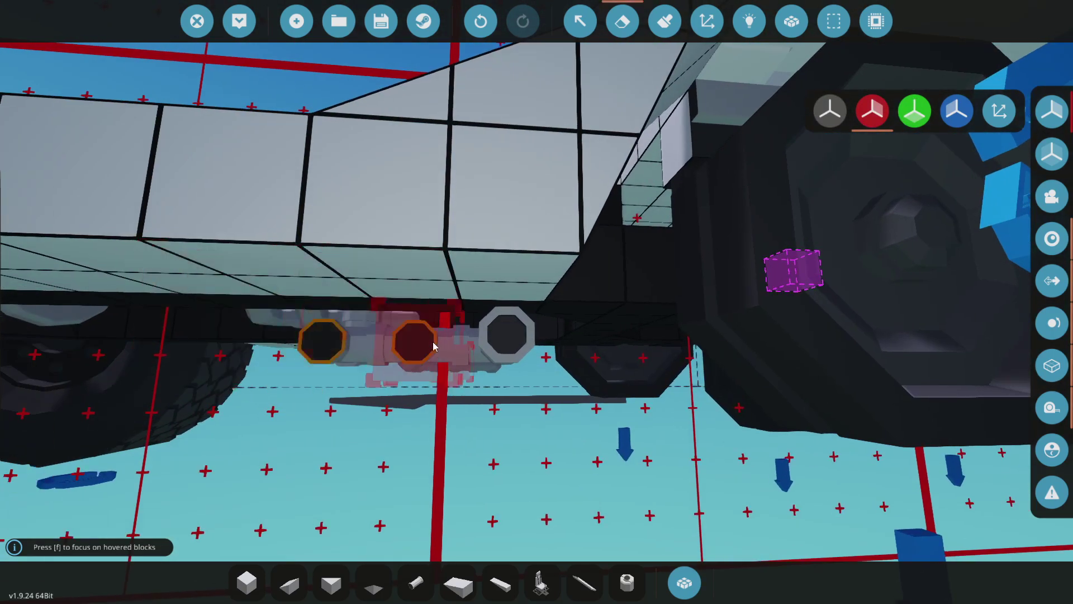
key(k)
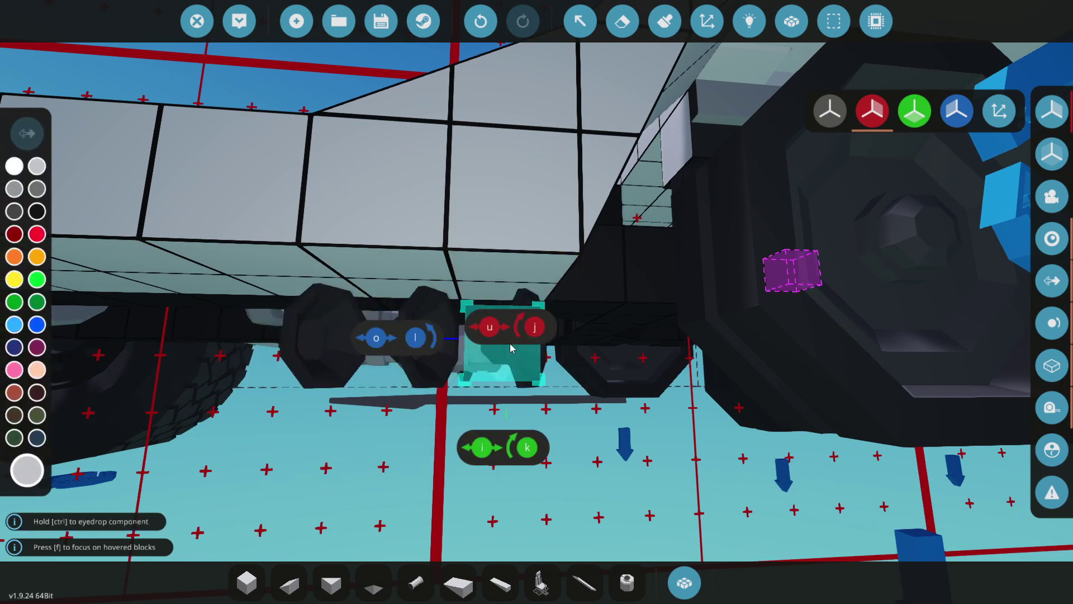
Step: Spawn the vehicle and examine its crankshafts, cylinders, exhaust piping, starter, alternator and front winch up close
key(s)
right_drag(511, 344, 521, 392)
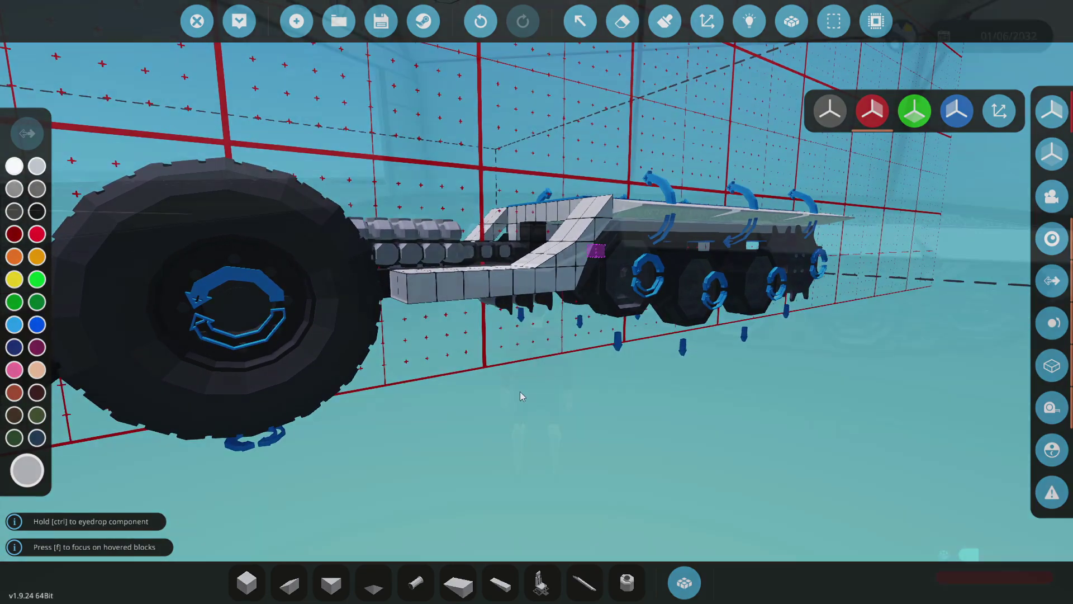
key(w)
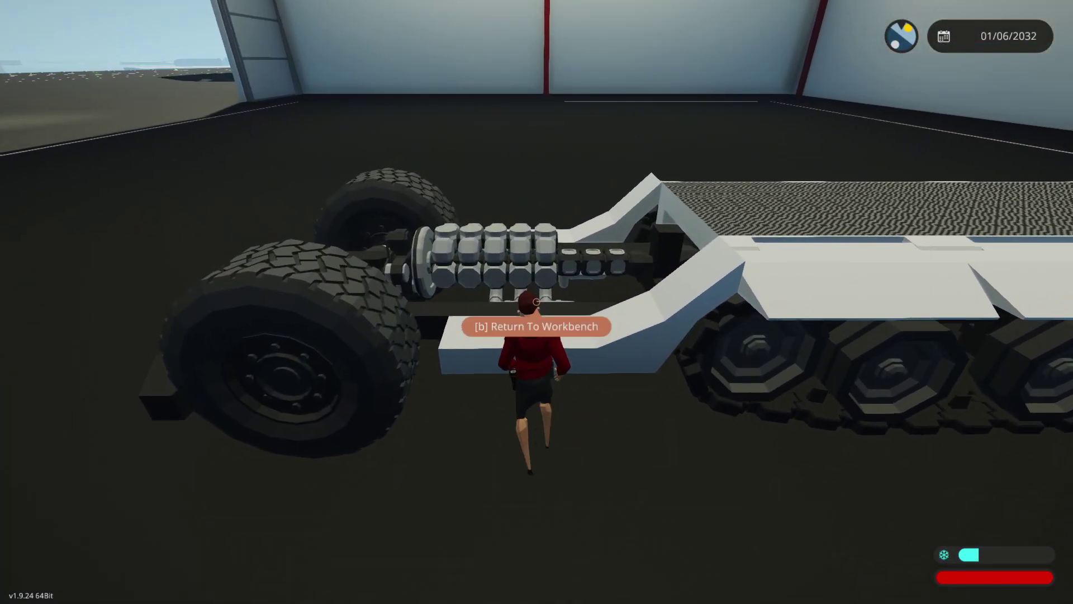
key(Tab)
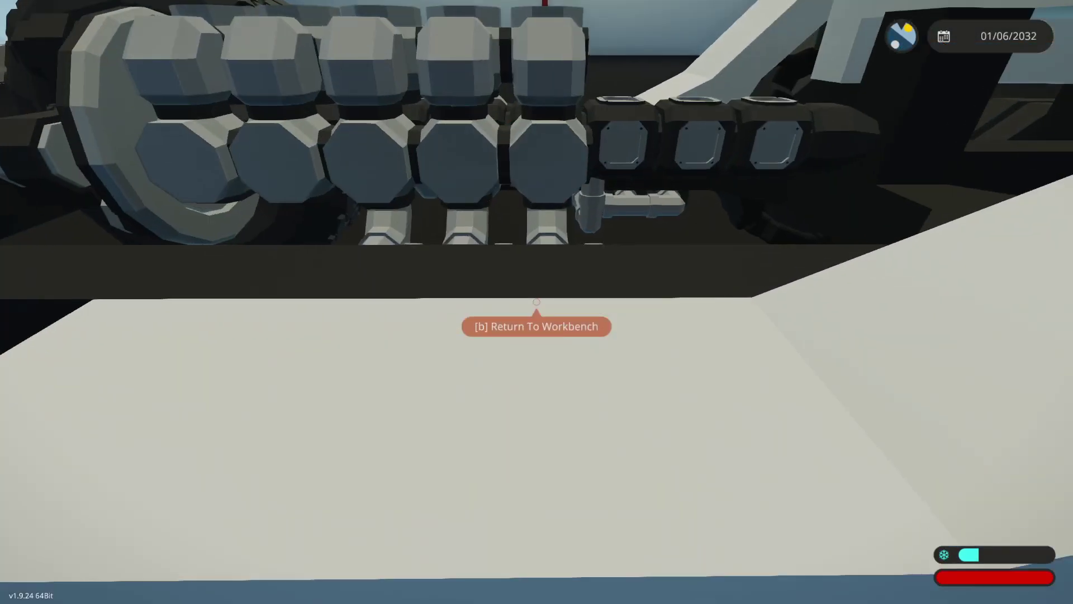
key(space)
key(w)
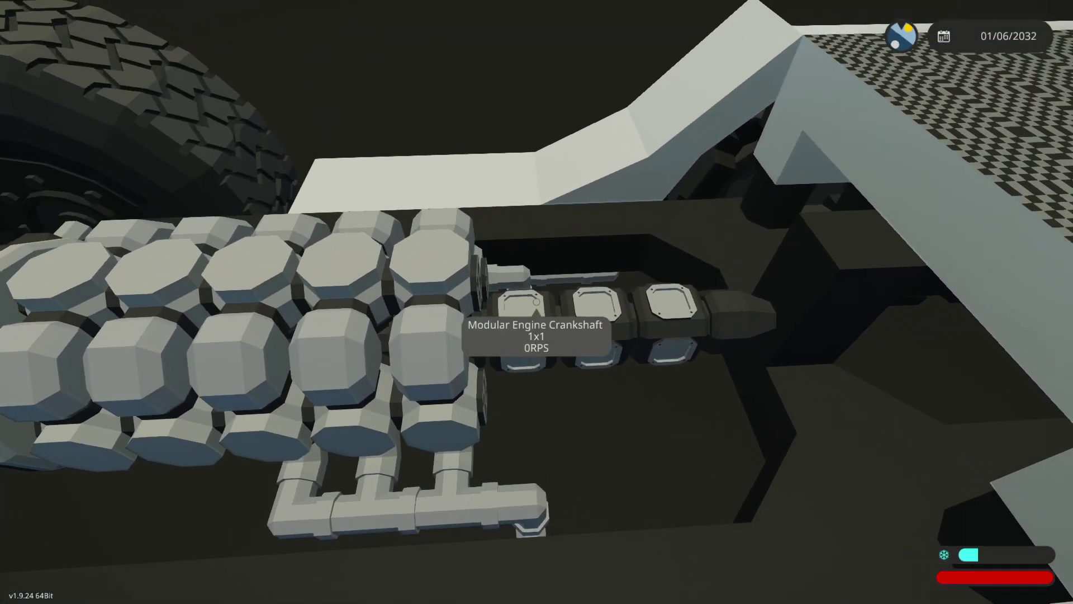
key(s)
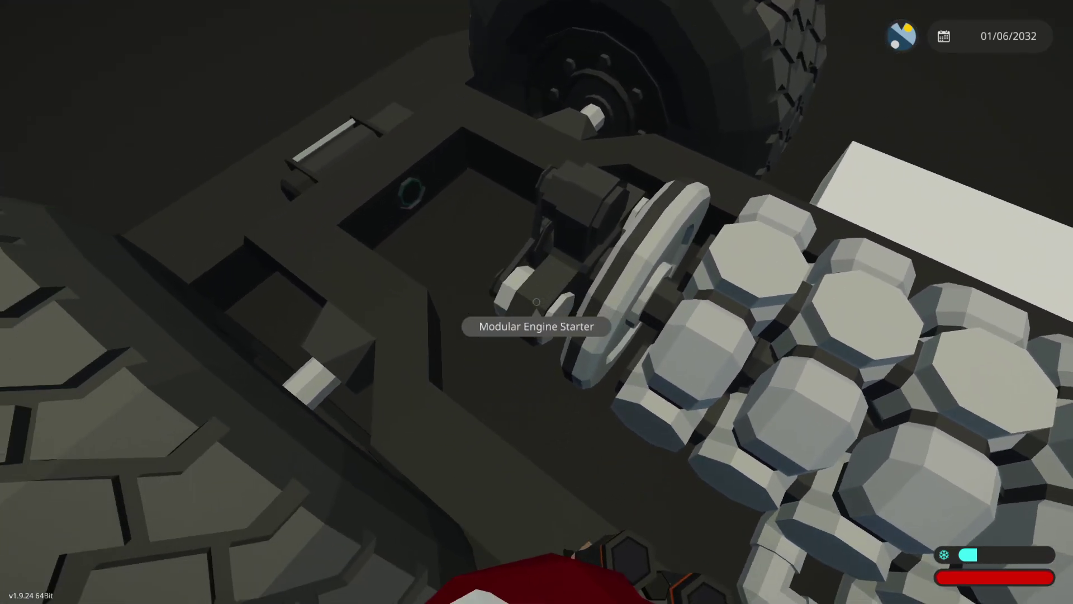
key(w)
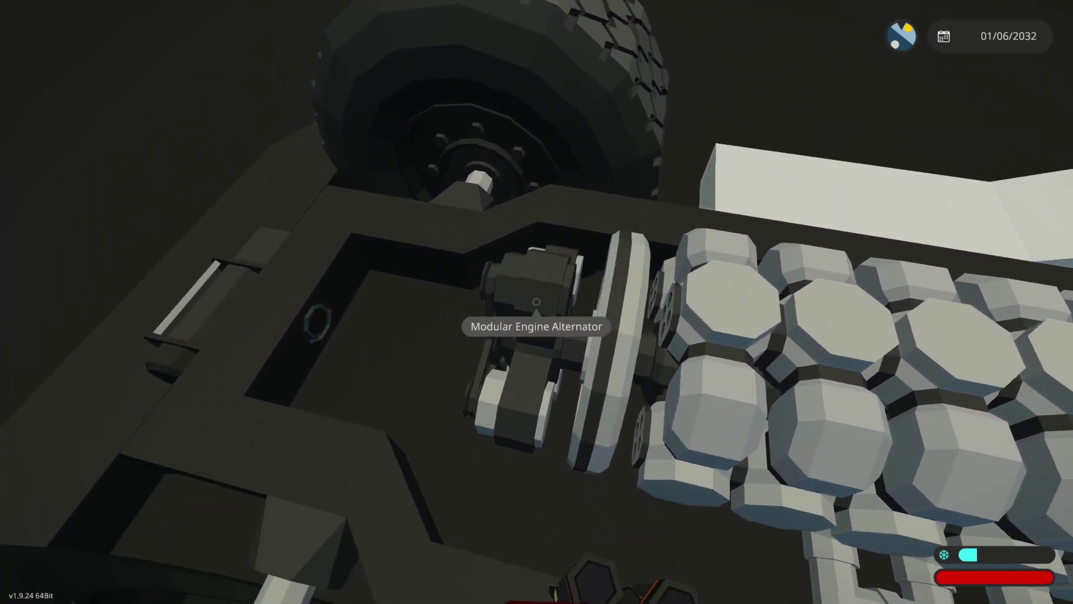
key(s)
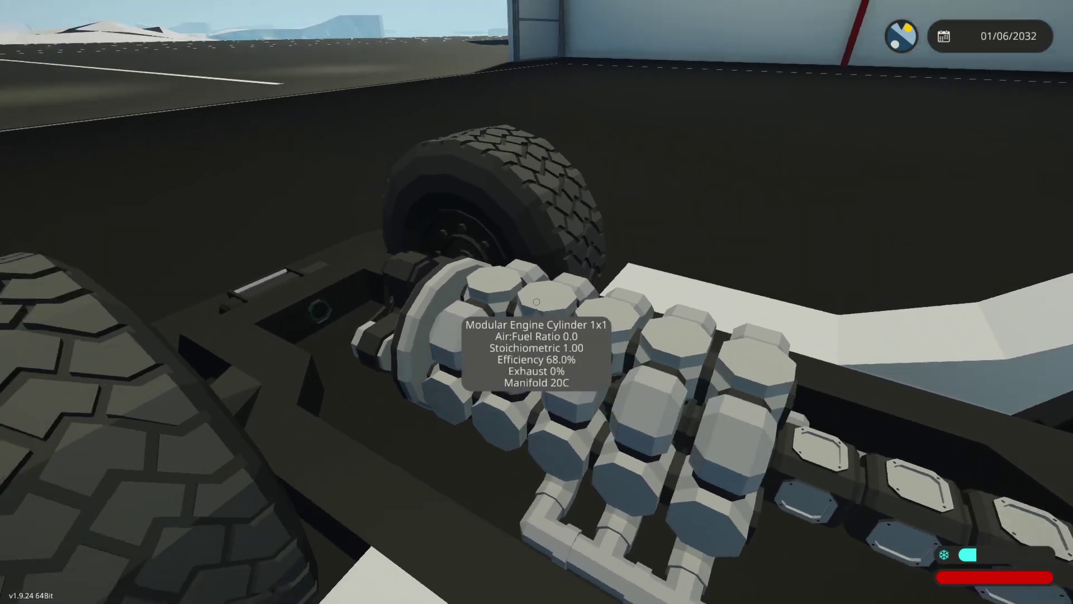
key(w)
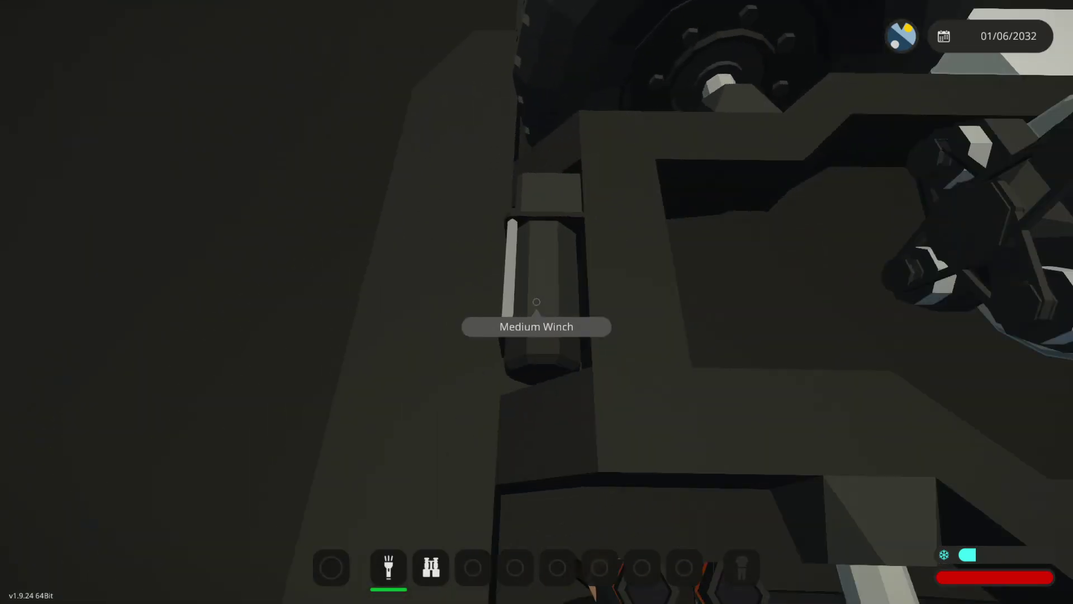
Step: Examine the front winch, engine starter, cylinders and the space behind the engine in-world, and return to the workbench
key(w)
key(space)
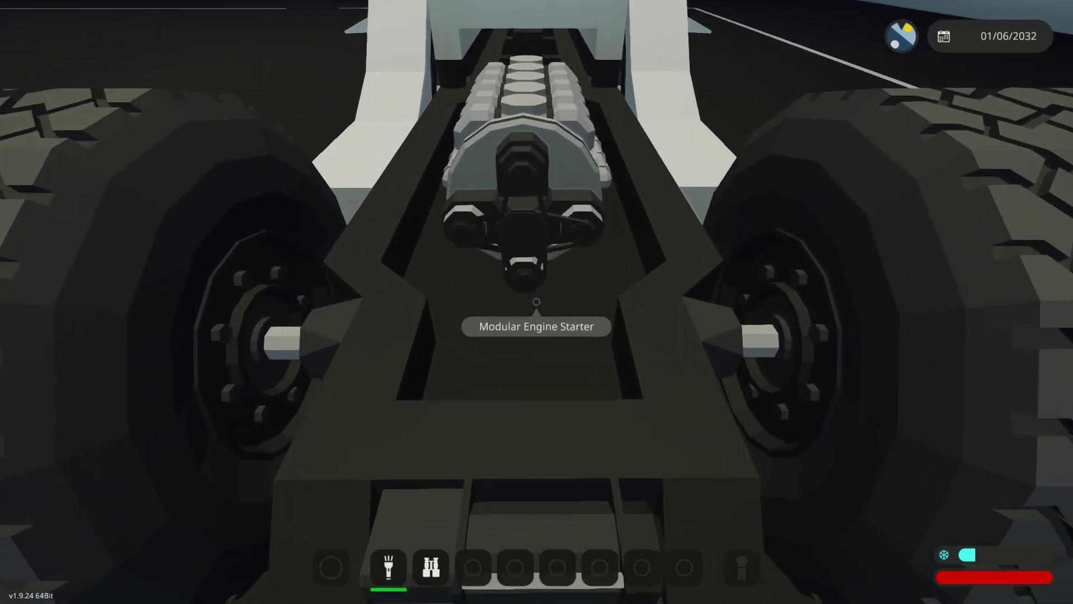
key(s)
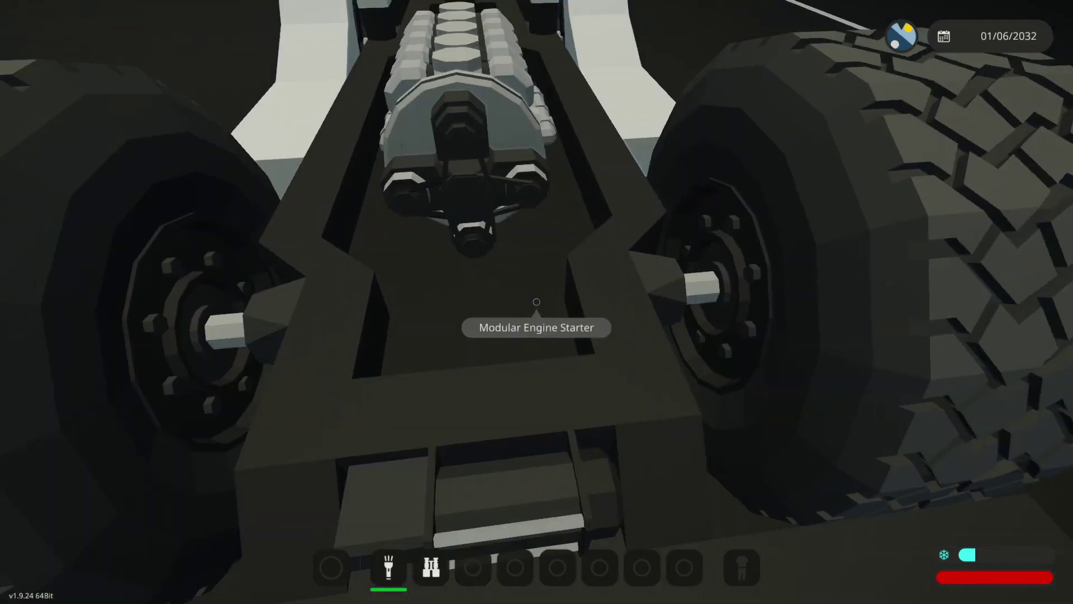
key(w)
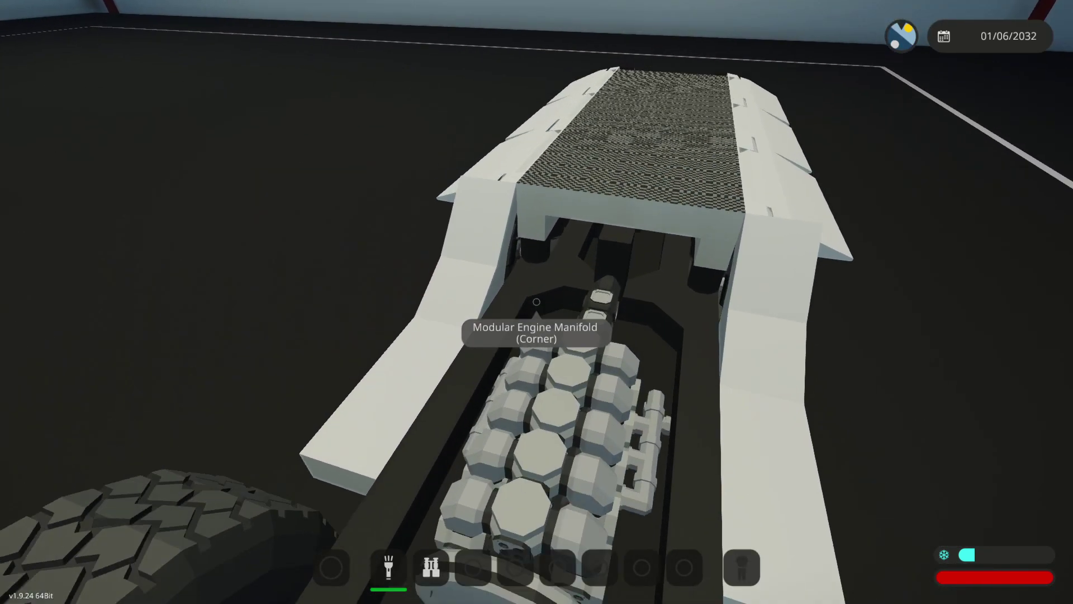
key(s)
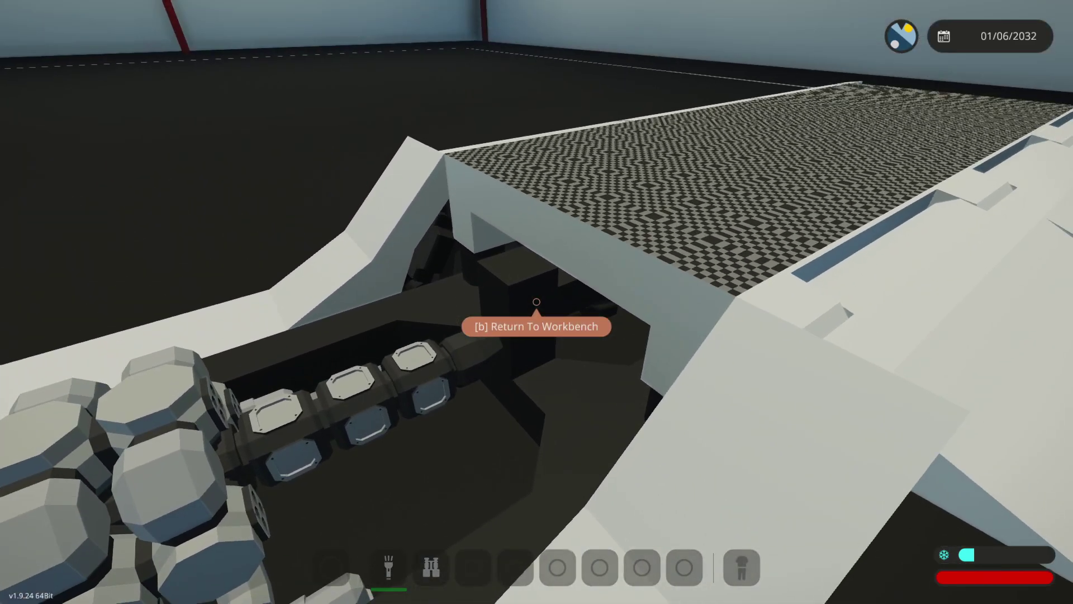
key(b)
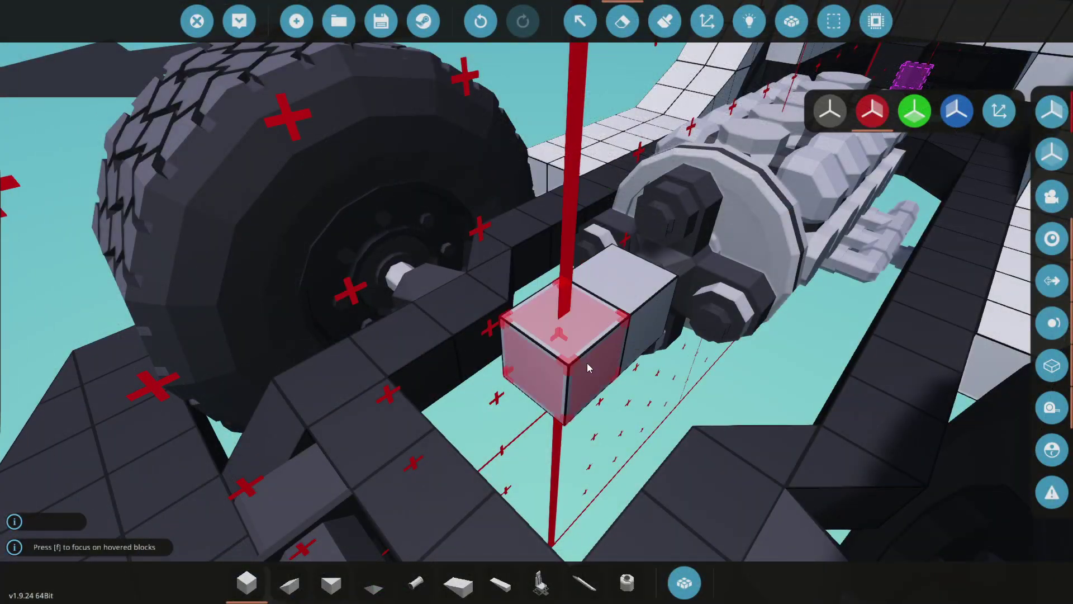
Step: Pick the radiator from the fluid components and mount it upright across the front of the frame, behind the winch
click(679, 581)
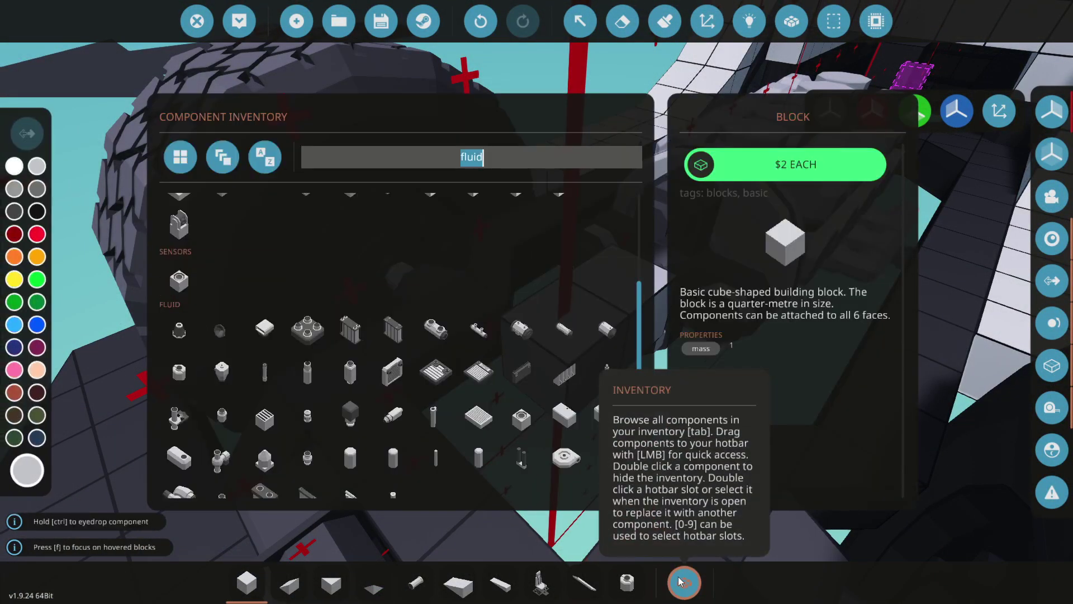
click(440, 379)
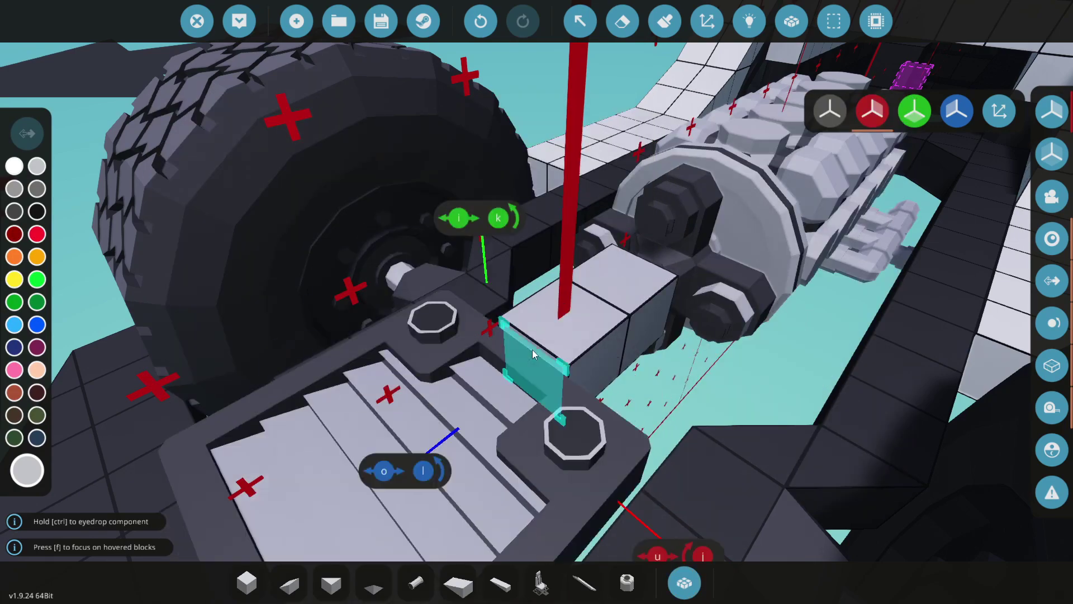
click(532, 350)
scroll(679, 396, down, 4)
scroll(782, 380, up, 3)
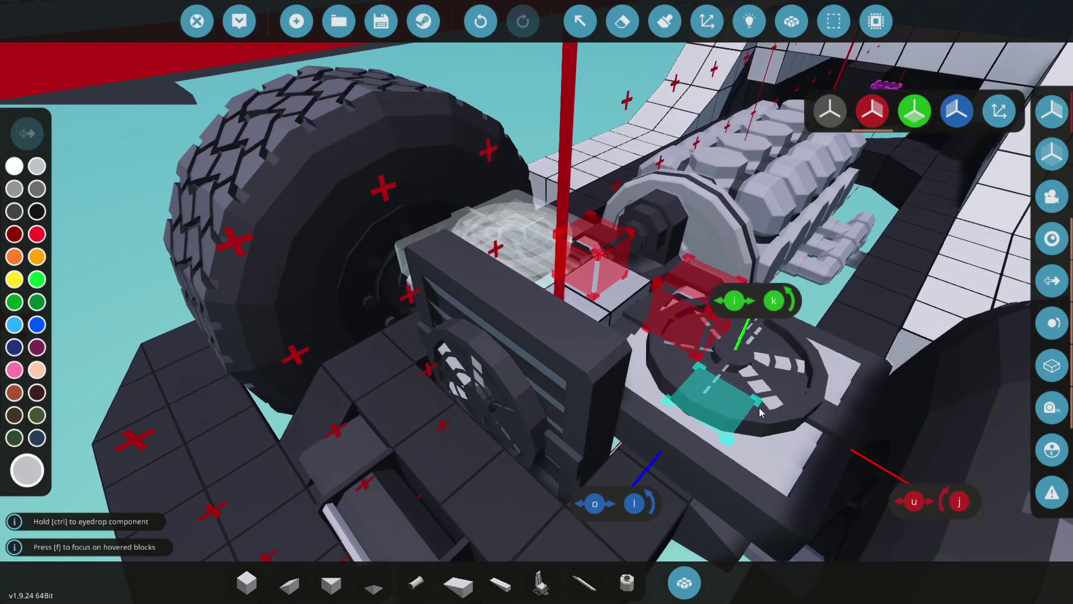
Step: Delete the two light helper blocks between the radiator and the alternator assembly
right_drag(771, 403, 703, 403)
key(x)
click(505, 357)
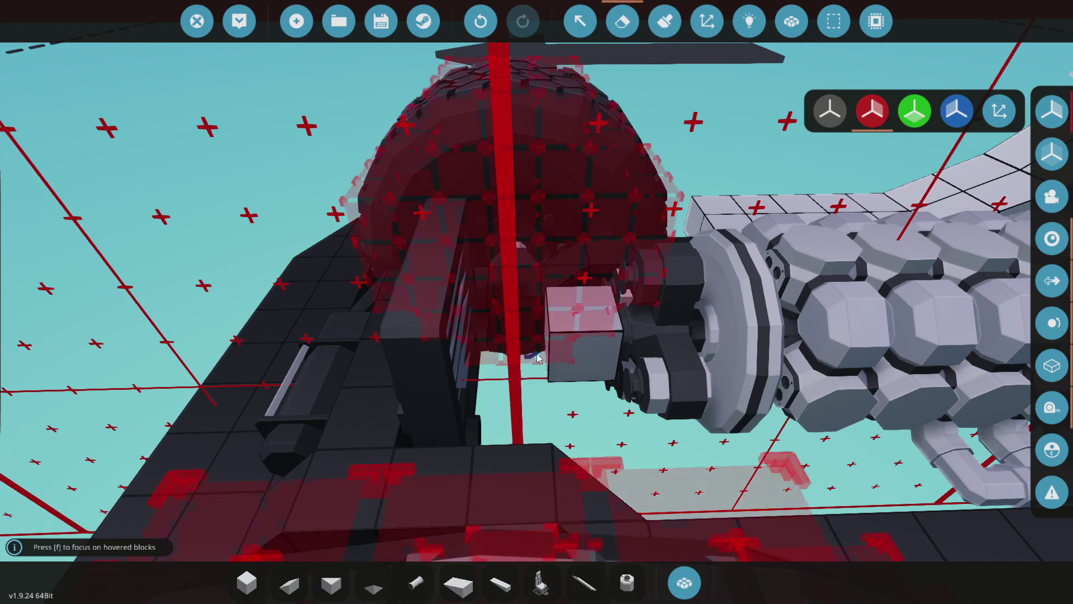
click(555, 350)
mouse_move(555, 350)
right_down()
mouse_move(526, 352)
mouse_move(531, 369)
mouse_move(576, 374)
mouse_move(581, 397)
mouse_move(621, 357)
mouse_move(538, 347)
right_up()
scroll(621, 358, down, 4)
scroll(538, 343, up, 3)
key(x)
Step: Select the flywheel with the attached alternator and starter assembly, cut it, and paste it further forward towards the radiator
click(830, 28)
ctrl+click(492, 358)
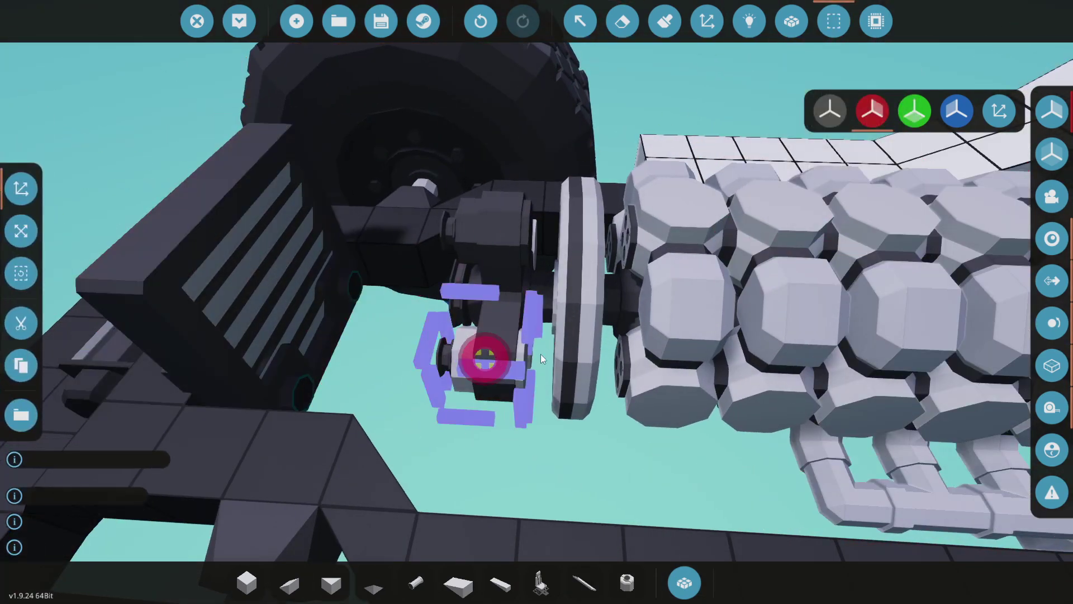
shift+click(576, 350)
mouse_move(575, 350)
right_down()
mouse_move(598, 344)
mouse_move(570, 349)
right_up()
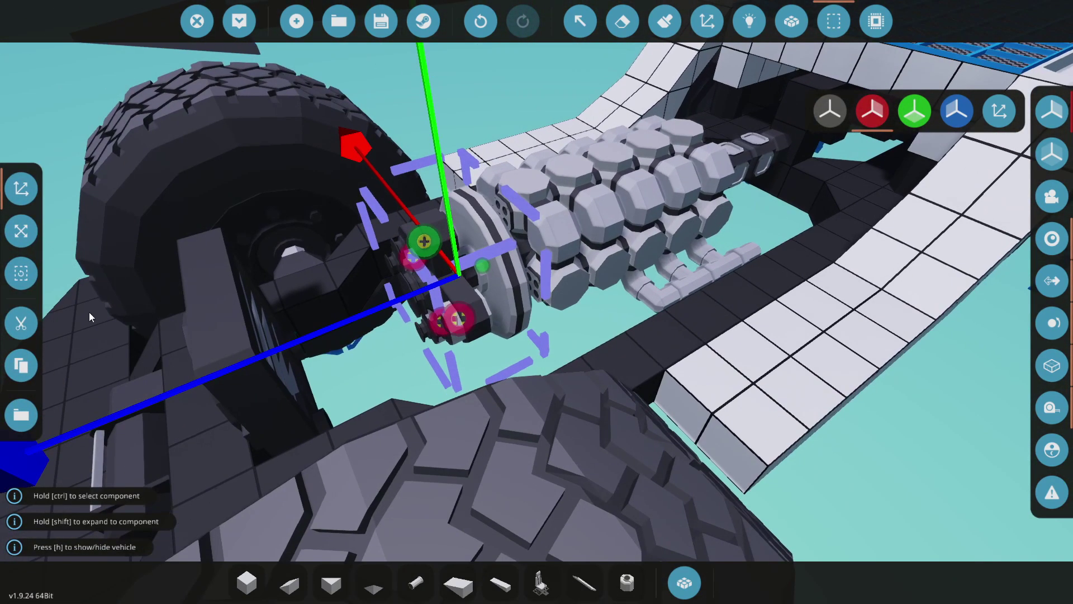
click(21, 322)
drag(379, 292, 354, 288)
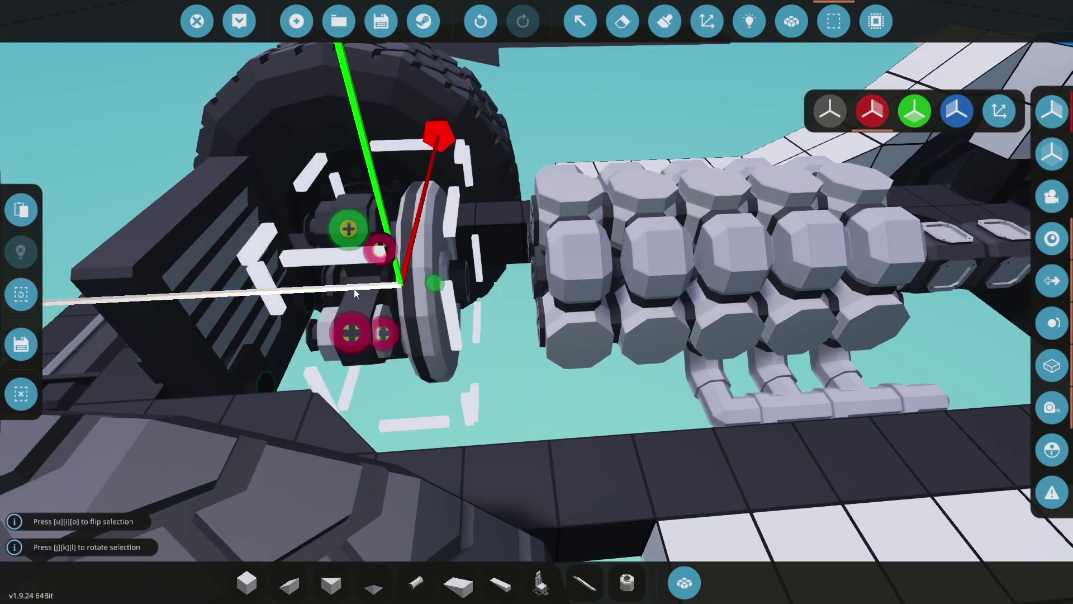
click(21, 210)
Step: Place another crankshaft block in the gap between the flywheel and the cylinders
scroll(467, 350, up, 3)
key(2)
click(648, 386)
right_drag(648, 385, 680, 394)
key(1)
key(0)
click(677, 381)
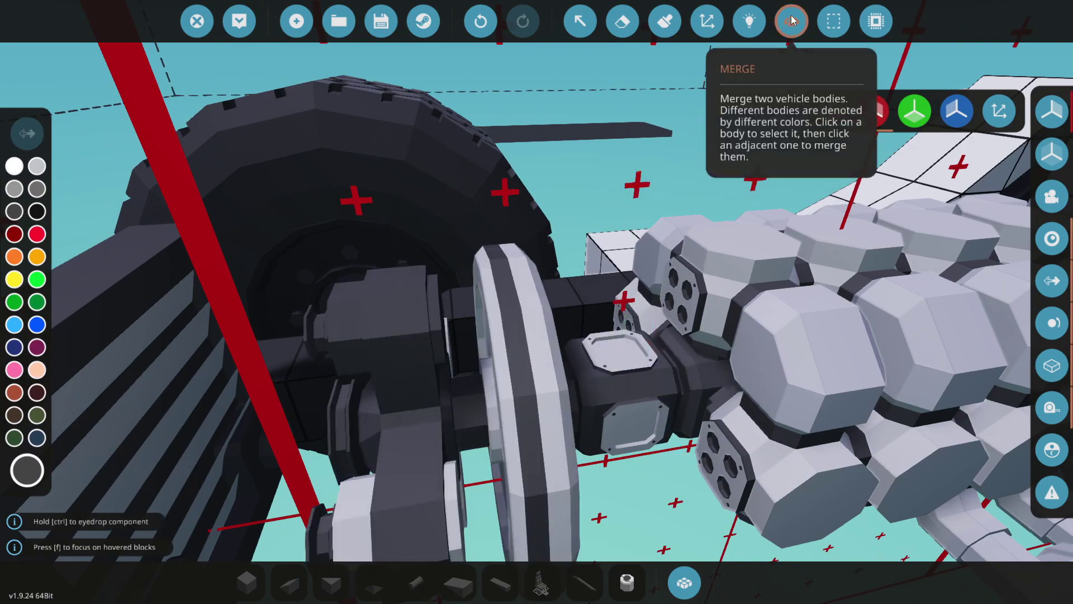
Step: Merge the body of the new crankshaft block with the adjacent flywheel body
click(791, 21)
click(598, 361)
click(534, 365)
Step: Search the component inventory for "engine" and attach a Modular Engine Coolant Manifold to the front cylinder
key(s)
key(2)
mouse_move(534, 365)
right_down()
mouse_move(540, 397)
mouse_move(551, 241)
mouse_move(559, 263)
right_up()
key(w)
key(w)
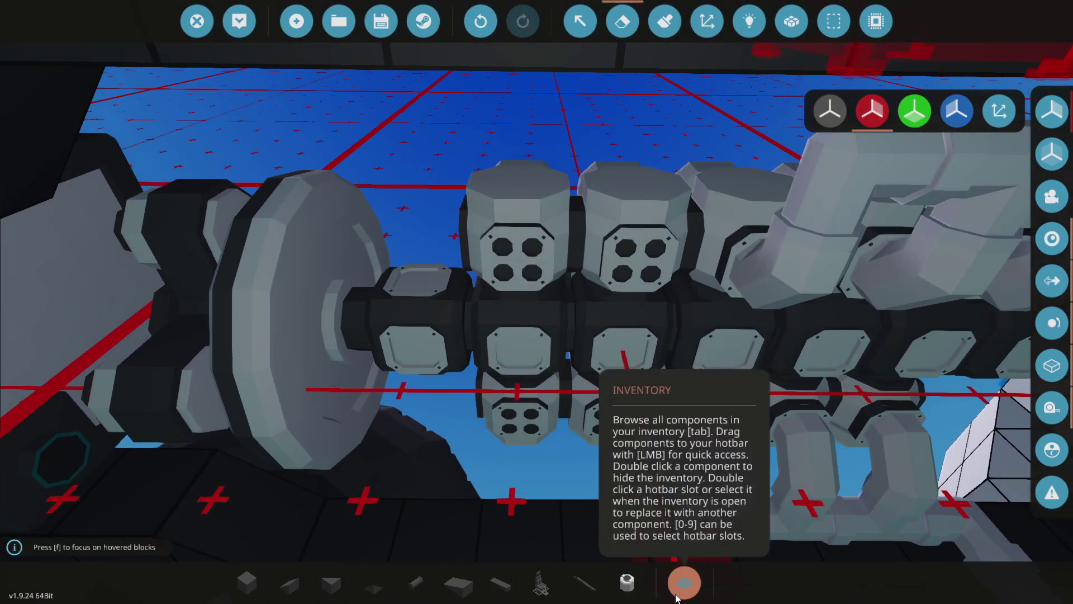
click(677, 594)
text(engine)
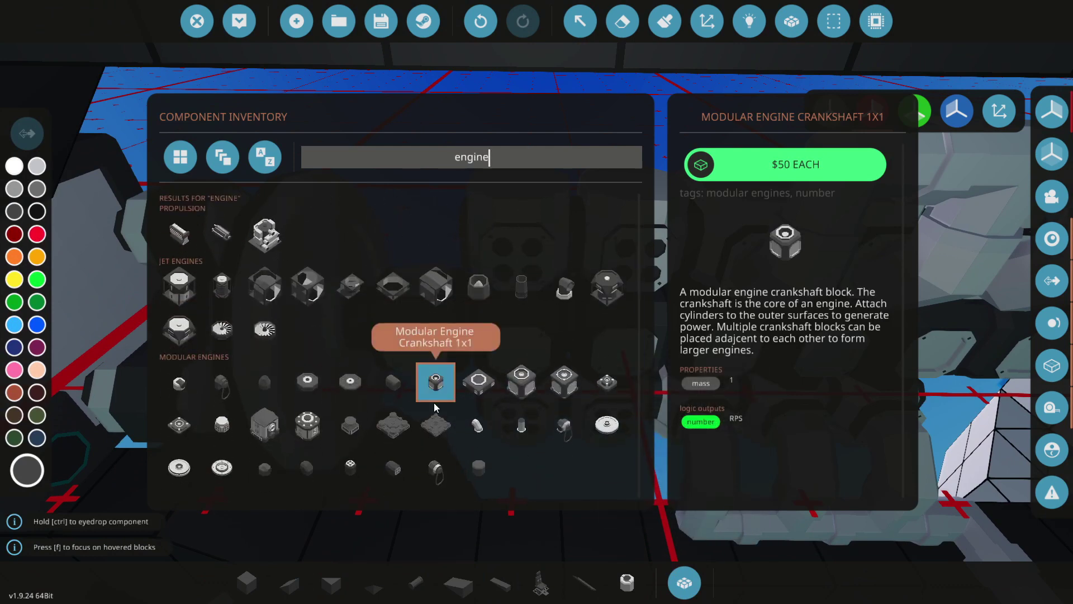
click(435, 383)
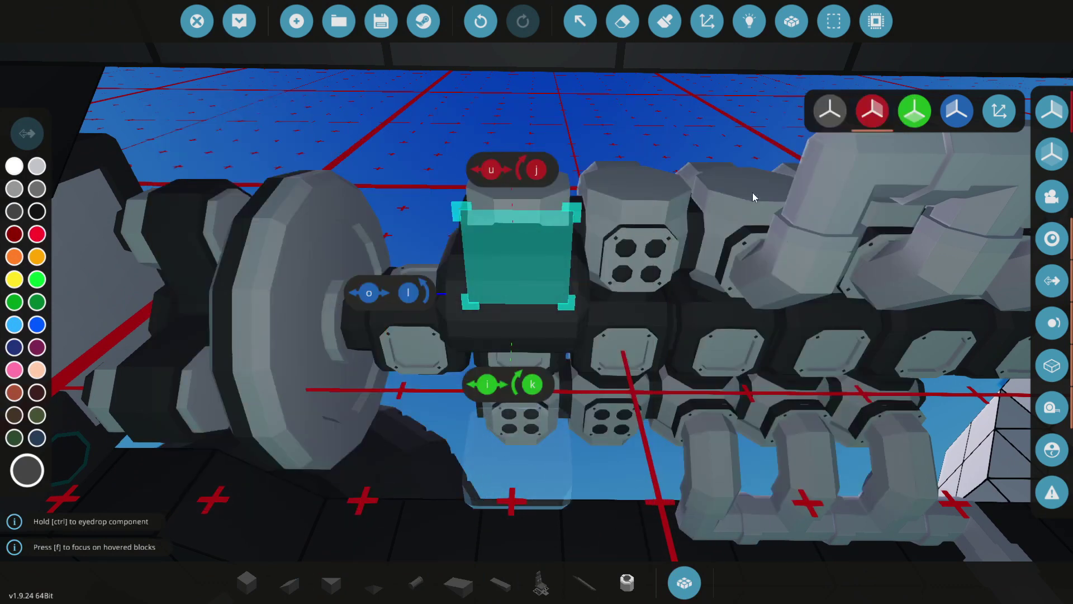
right_drag(531, 358, 703, 447)
Step: Search the inventory for "pip", rotate a Pipe Angle and attach it to one end of the coolant manifold
click(684, 586)
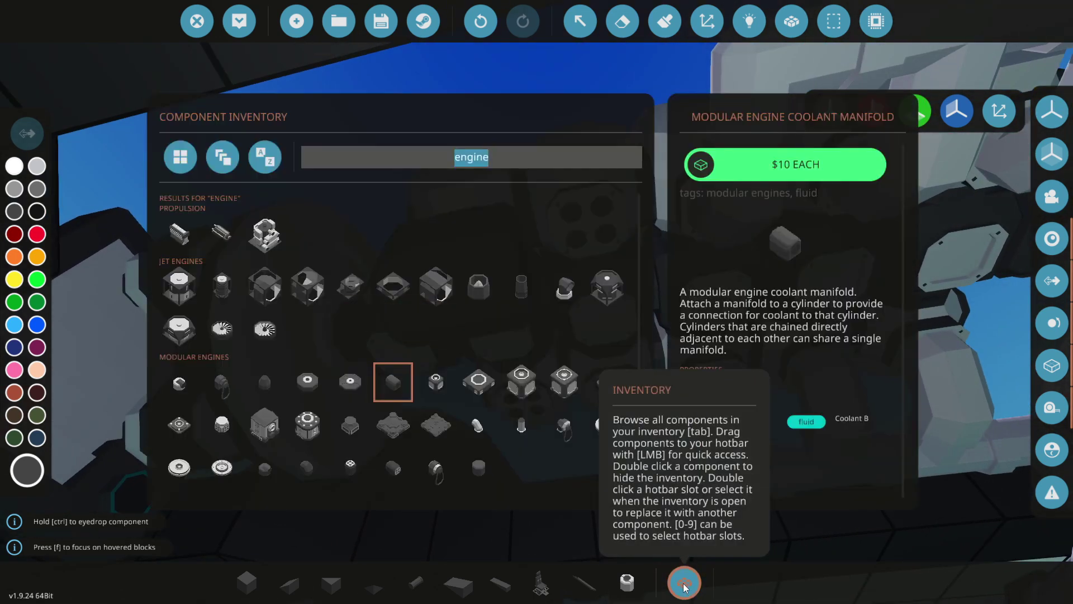
text(pip)
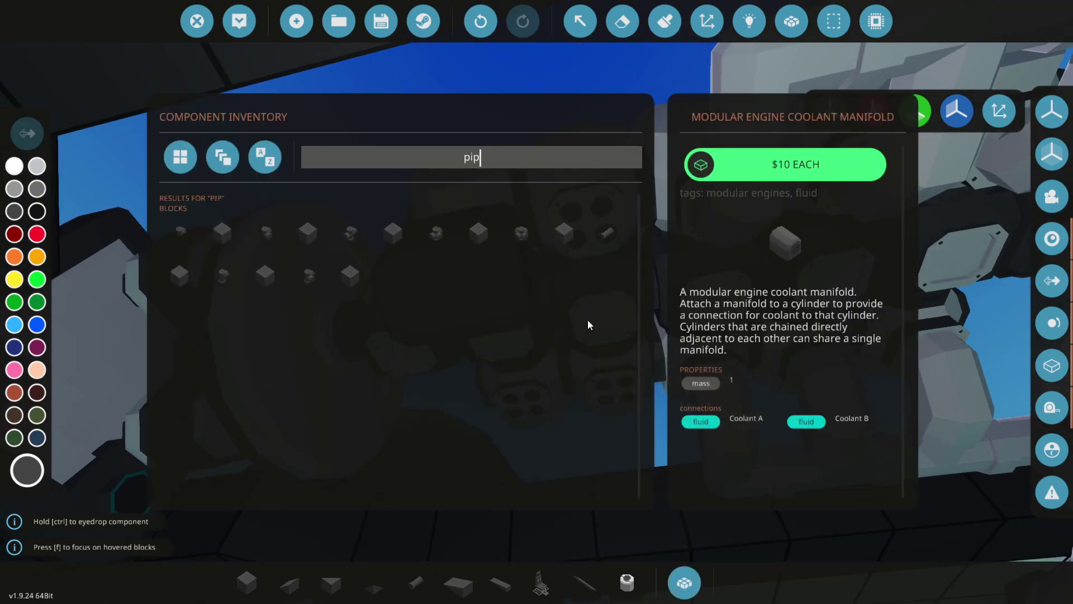
click(186, 233)
key(l)
key(l)
click(531, 263)
right_drag(531, 263, 558, 261)
key(k)
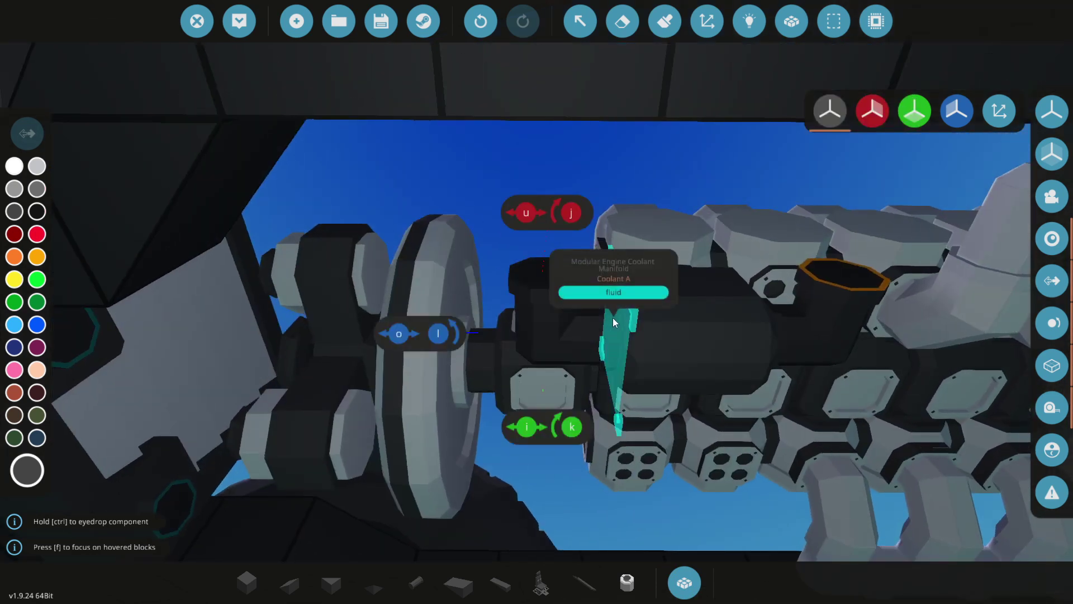
Step: Rotate a second Pipe Angle and attach it to the opposite coolant port of the manifold
right_drag(612, 318, 657, 436)
right_drag(793, 406, 638, 320)
click(669, 315)
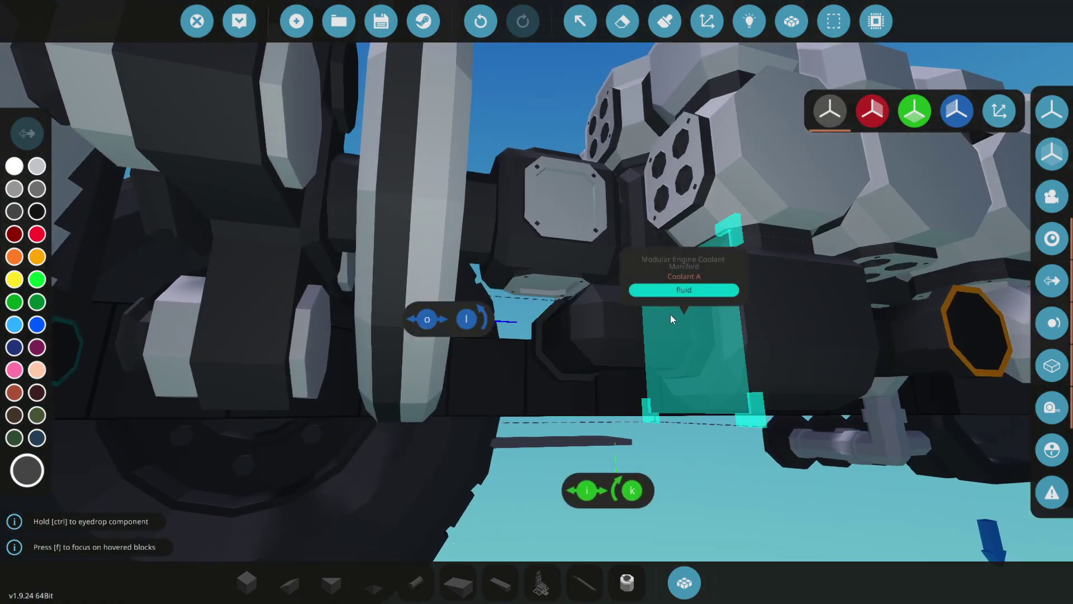
key(d)
right_drag(669, 314, 780, 553)
key(j)
click(635, 297)
Step: Run Pipe Straight pieces forward from the open Pipe Angle of the coolant manifold, alongside the frame rail
click(692, 584)
double_click(609, 239)
right_drag(468, 337, 494, 340)
drag(495, 340, 639, 337)
right_drag(639, 336, 463, 223)
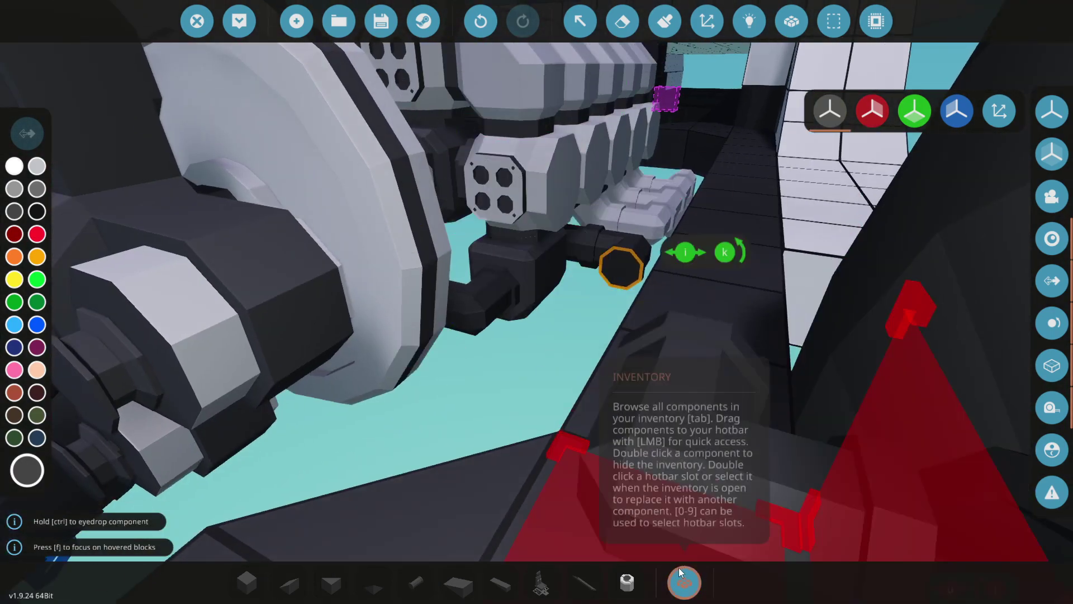
click(684, 583)
double_click(607, 250)
drag(609, 257, 587, 254)
right_drag(609, 257, 586, 254)
drag(587, 254, 567, 250)
right_drag(587, 254, 568, 250)
drag(568, 251, 435, 279)
mouse_move(435, 280)
right_down()
mouse_move(481, 252)
mouse_move(319, 207)
mouse_move(497, 246)
mouse_move(793, 347)
mouse_move(749, 251)
mouse_move(446, 313)
right_up()
Step: Continue the coolant piping on the engine's opposite side with an angled turn and a Pipe Straight facing the radiator
click(518, 291)
right_drag(518, 291, 570, 394)
key(Delete)
click(570, 394)
click(642, 380)
Step: Turn on red-axis mirroring and place a Pipe Straight (Enclosed) in line with the open coolant pipe on each side
click(683, 583)
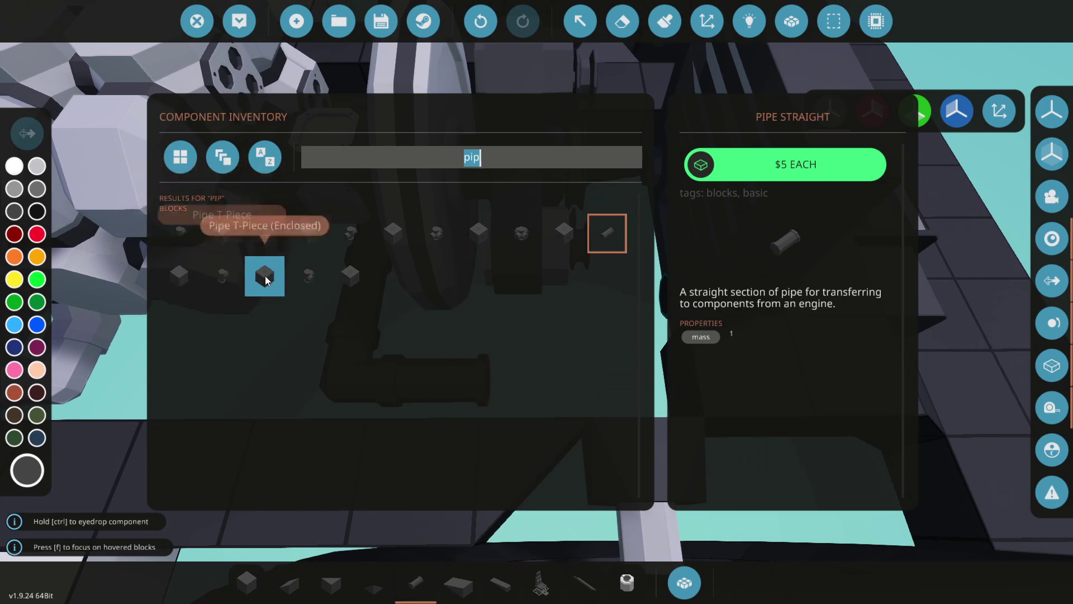
click(179, 277)
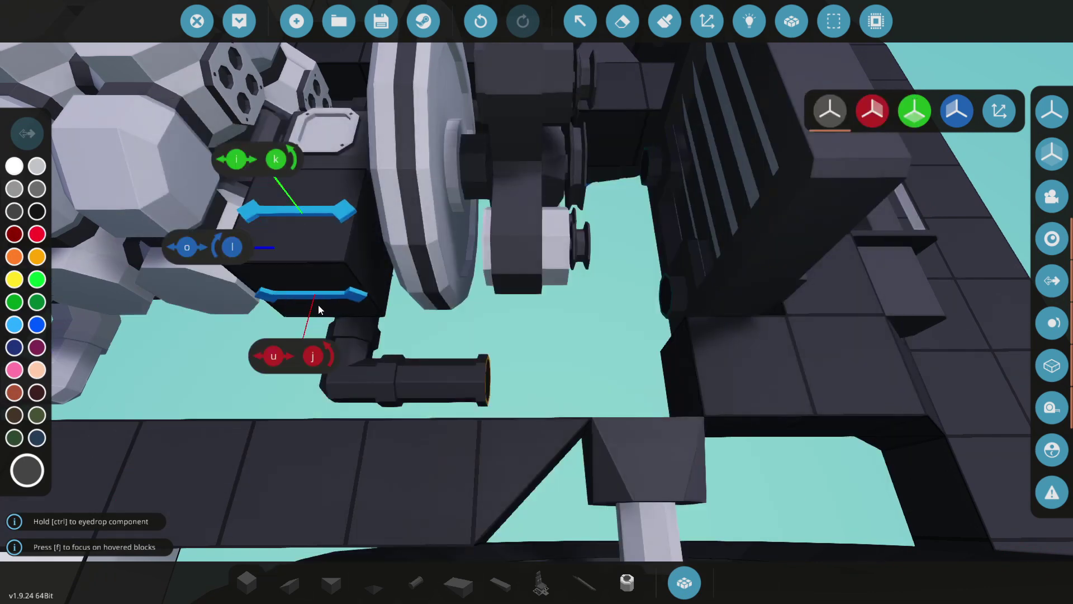
click(493, 377)
key(d)
key(a)
right_drag(643, 357, 642, 313)
key(ctrl+z)
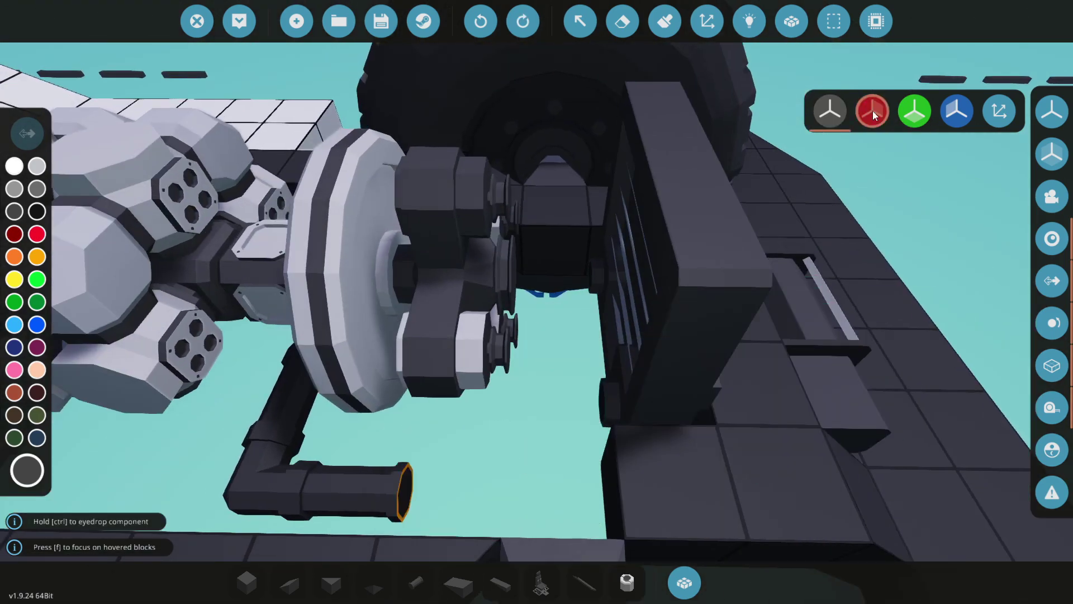
click(873, 110)
right_drag(410, 484, 555, 393)
click(467, 333)
mouse_move(467, 333)
right_down()
mouse_move(581, 386)
mouse_move(643, 313)
mouse_move(675, 505)
right_up()
Step: Rotate an enclosed pipe angle and place it in front of the enclosed straight pipe, mirrored on both sides
click(684, 582)
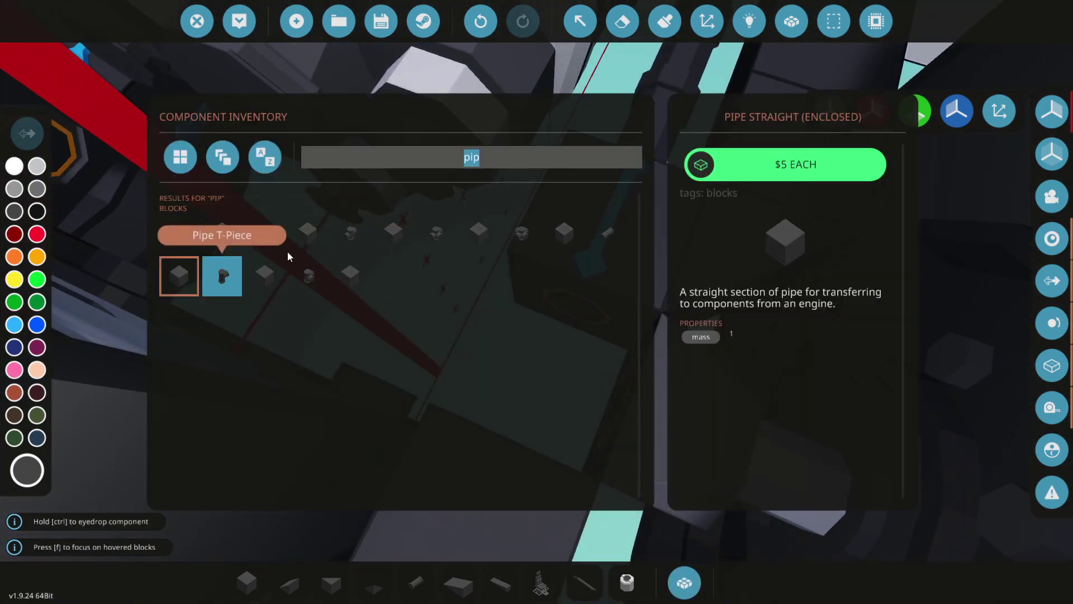
click(221, 245)
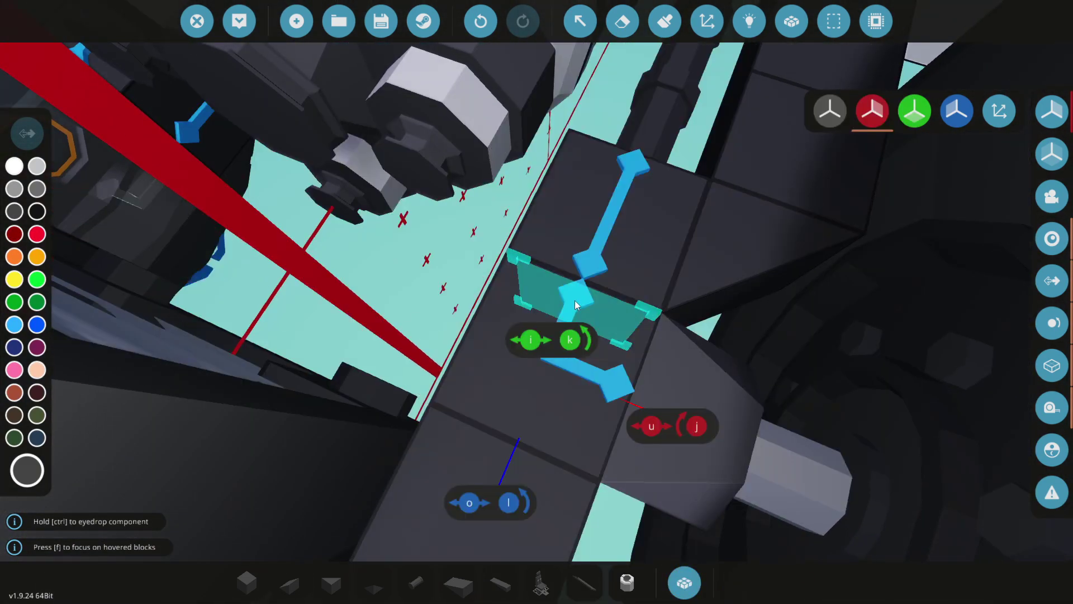
key(ctrl+z)
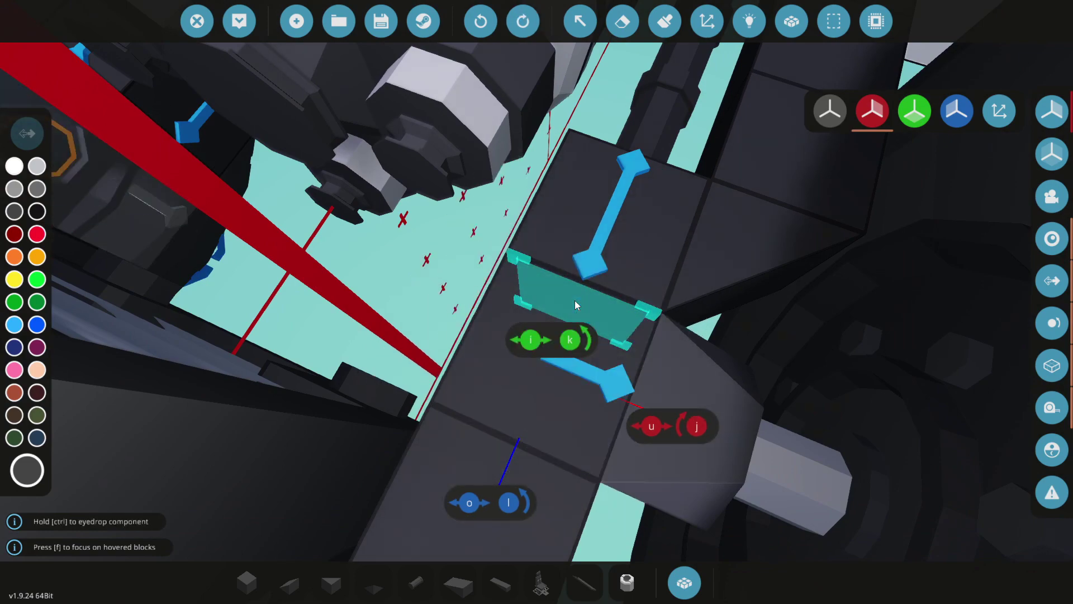
key(k)
click(574, 300)
right_drag(574, 300, 575, 300)
Step: Connect the enclosed pipes to the radiator's fluid ports with mirrored Pipe Angle pieces
click(699, 572)
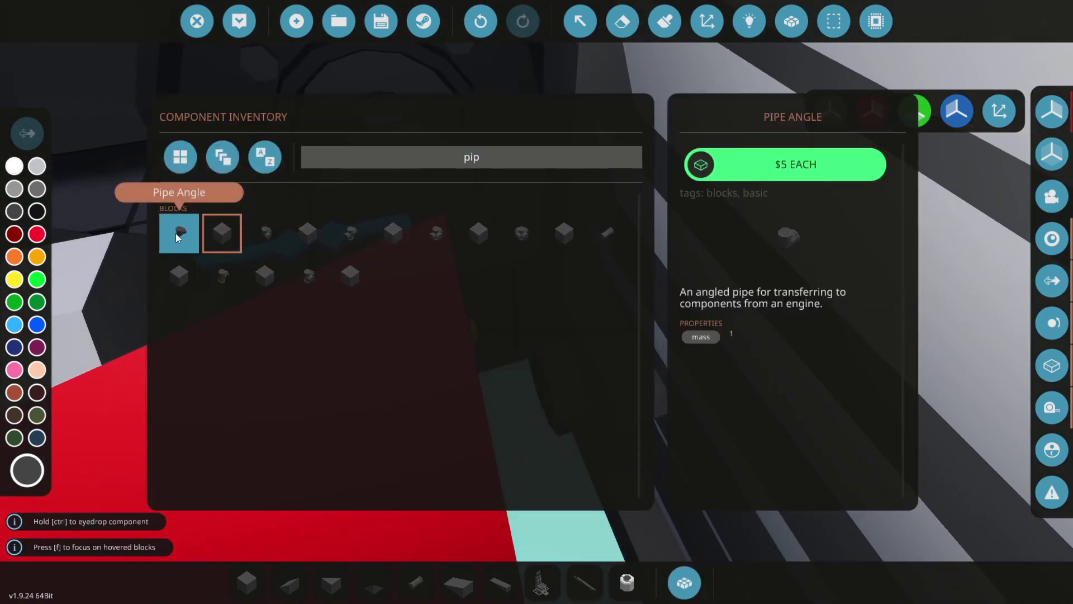
click(176, 238)
right_drag(430, 296, 431, 297)
scroll(431, 296, down, 5)
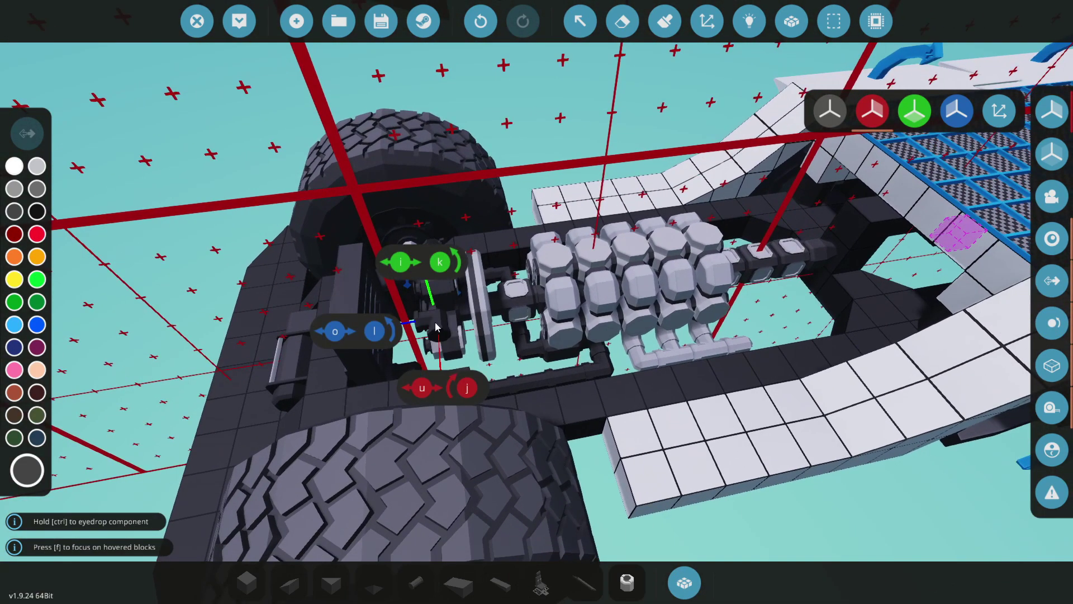
scroll(437, 326, up, 5)
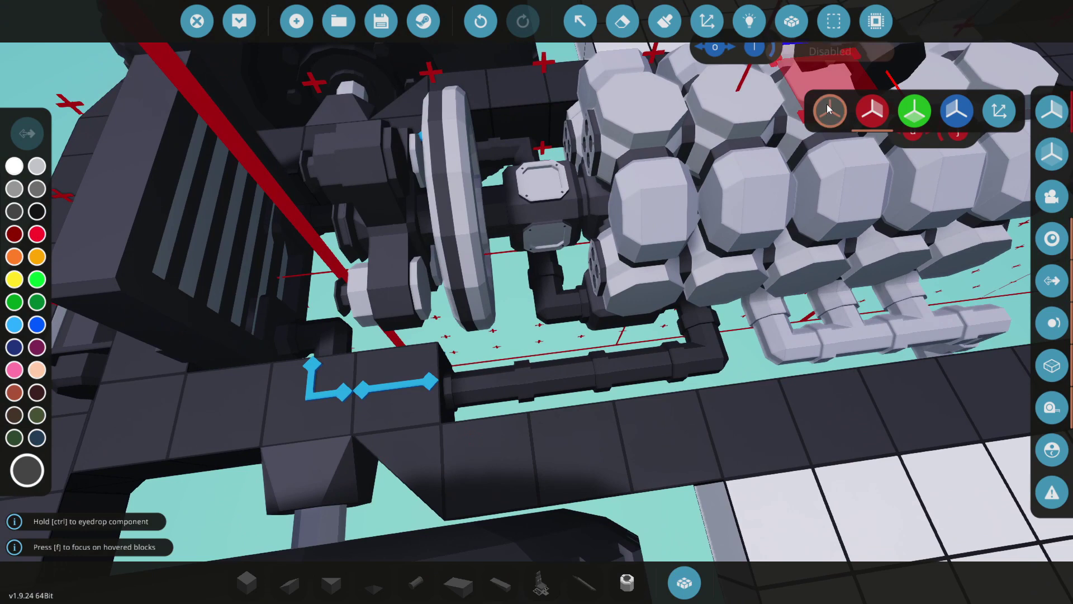
Step: Turn off mirroring and replace the straight pipe run beside the engine with a Fluid Pump, rotated to fit the piping
click(827, 108)
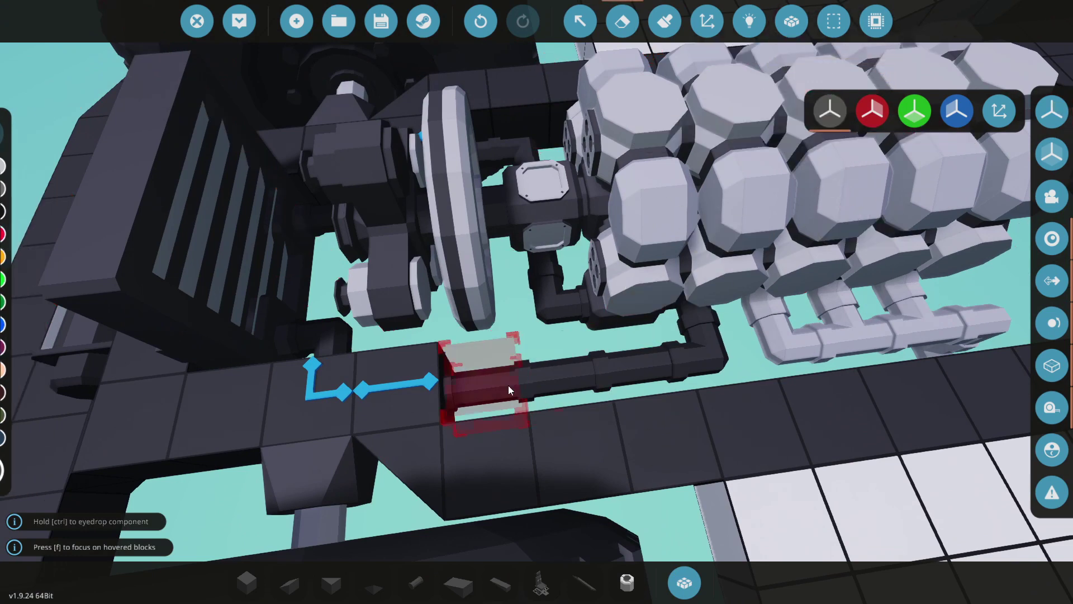
click(679, 575)
text(pump)
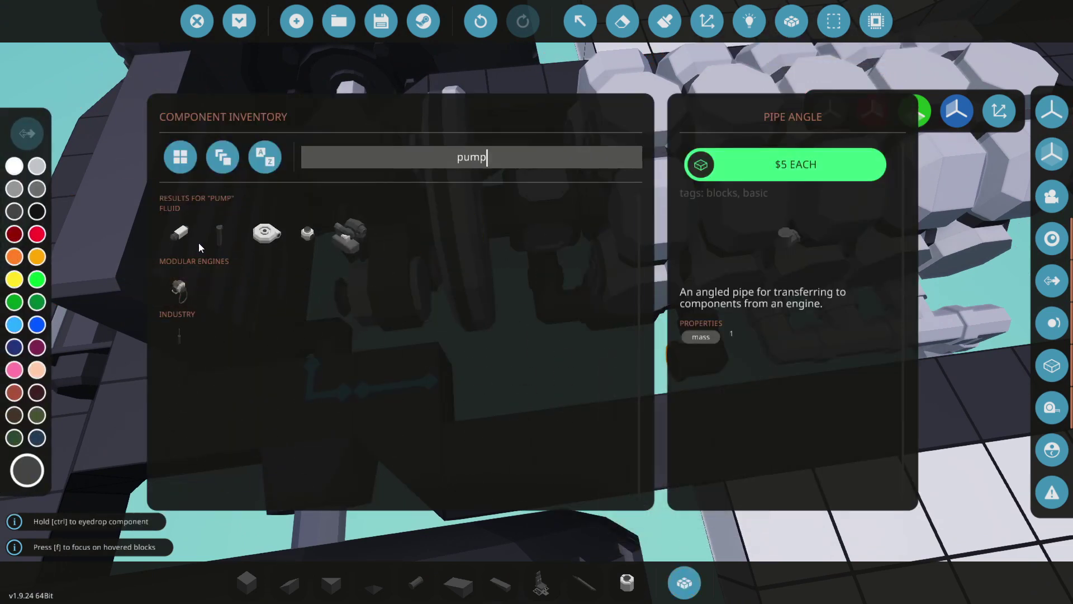
click(190, 239)
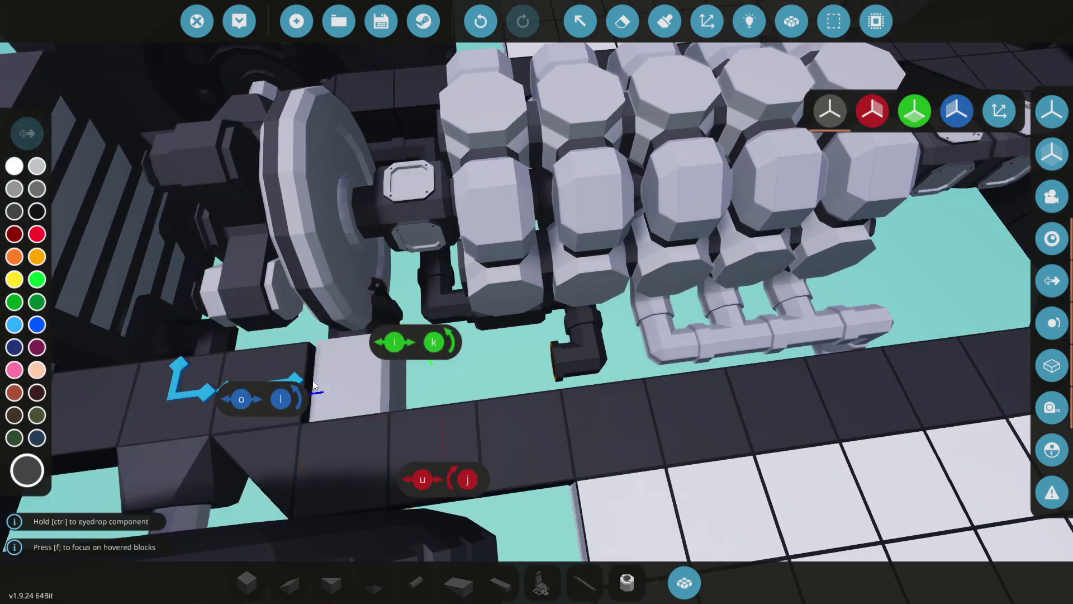
scroll(721, 208, down, 4)
key(k)
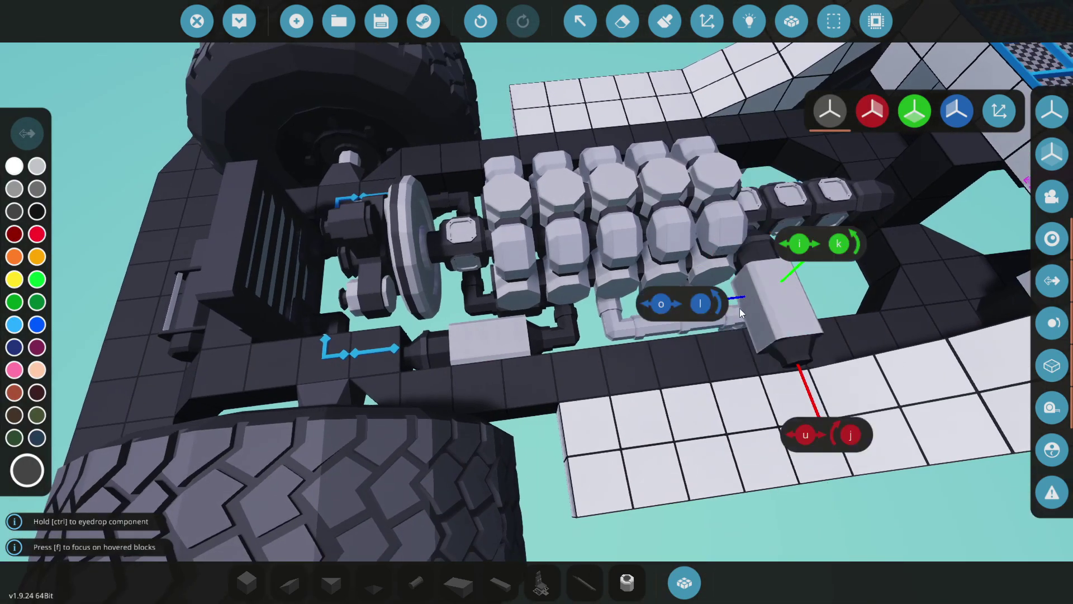
Step: Search the component inventory for "engine" and place a Modular Engine Air Manifold on the engine's front cylinder, rotated so its port faces up
mouse_move(744, 309)
right_down()
mouse_move(612, 342)
mouse_move(805, 371)
mouse_move(933, 330)
mouse_move(1044, 323)
mouse_move(928, 358)
mouse_move(1006, 335)
mouse_move(978, 366)
right_up()
right_drag(341, 362, 630, 455)
click(683, 582)
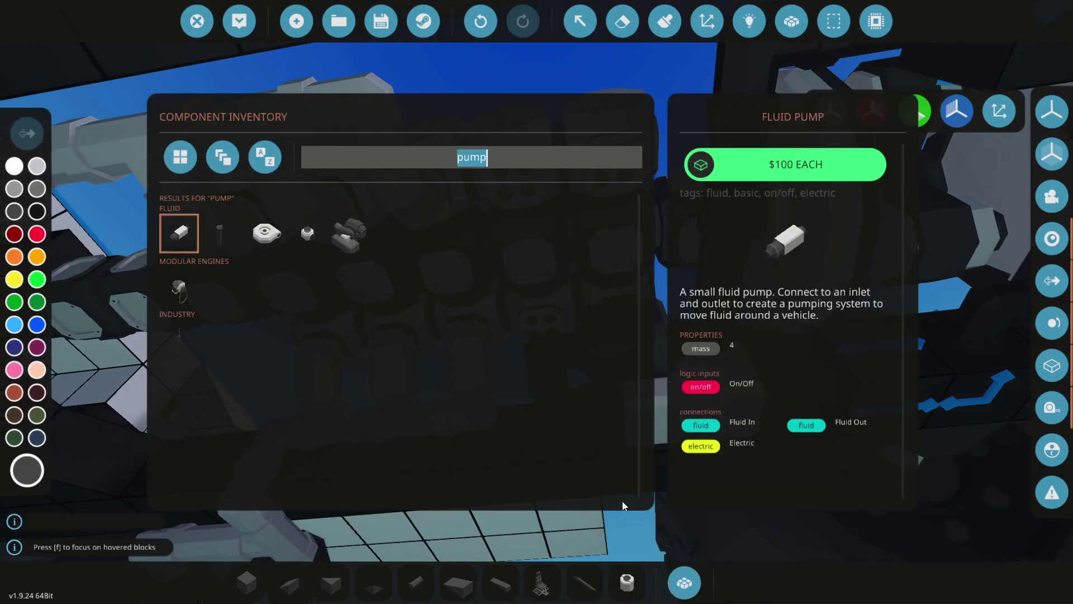
text(engine)
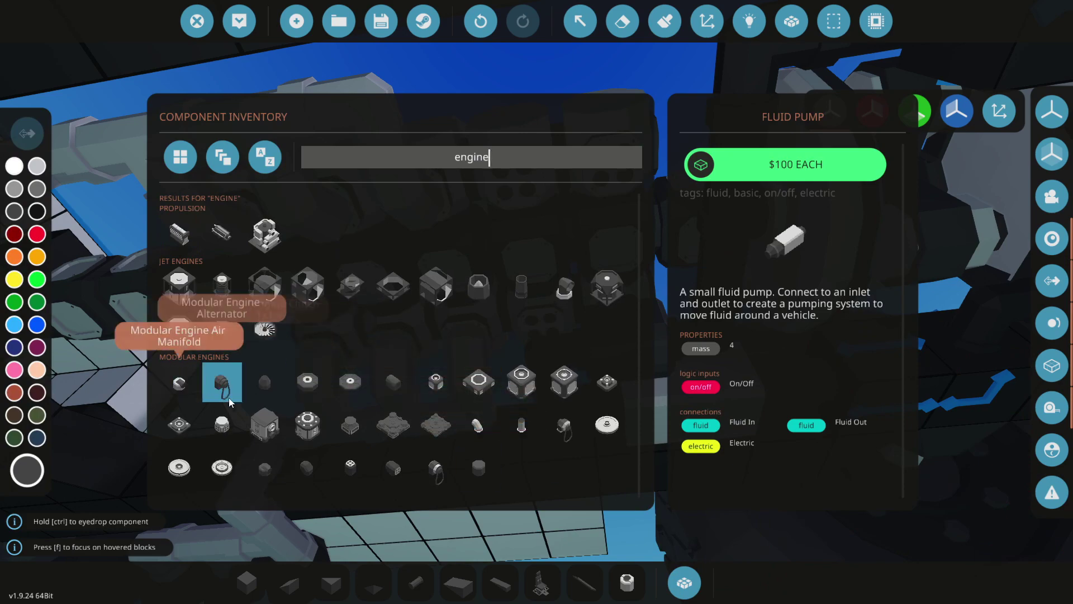
click(180, 383)
right_drag(531, 273, 519, 278)
scroll(550, 288, down, 4)
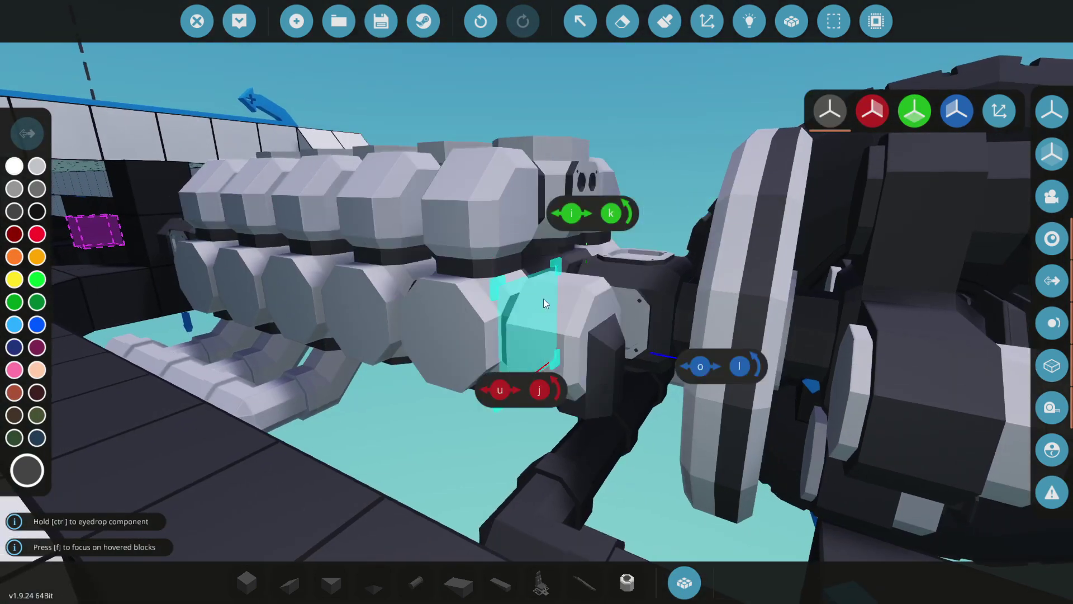
key(l)
key(l)
key(l)
key(l)
key(l)
key(l)
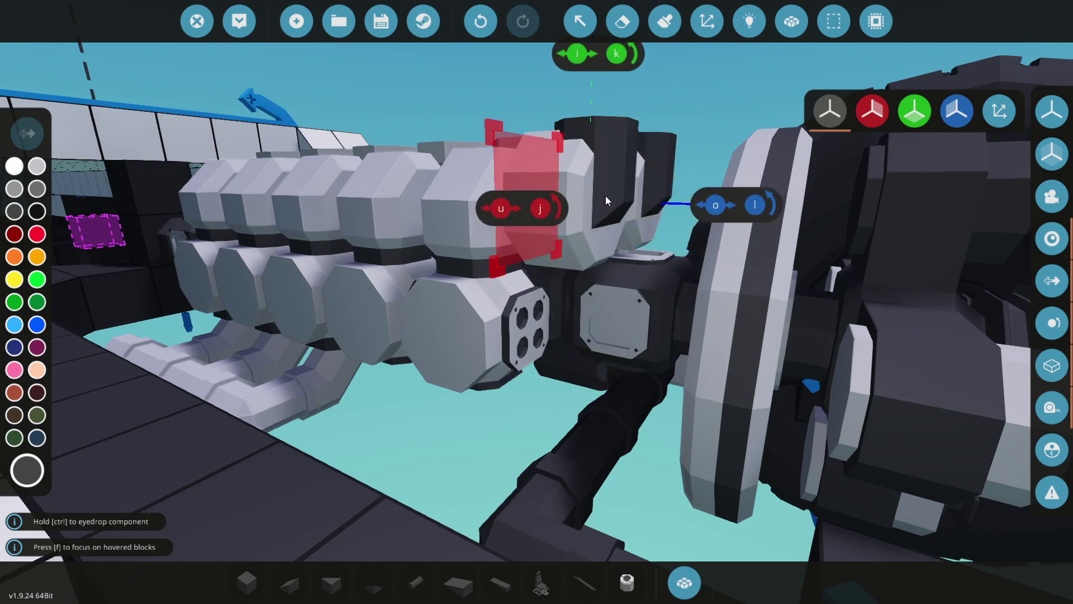
key(w)
right_drag(592, 196, 609, 223)
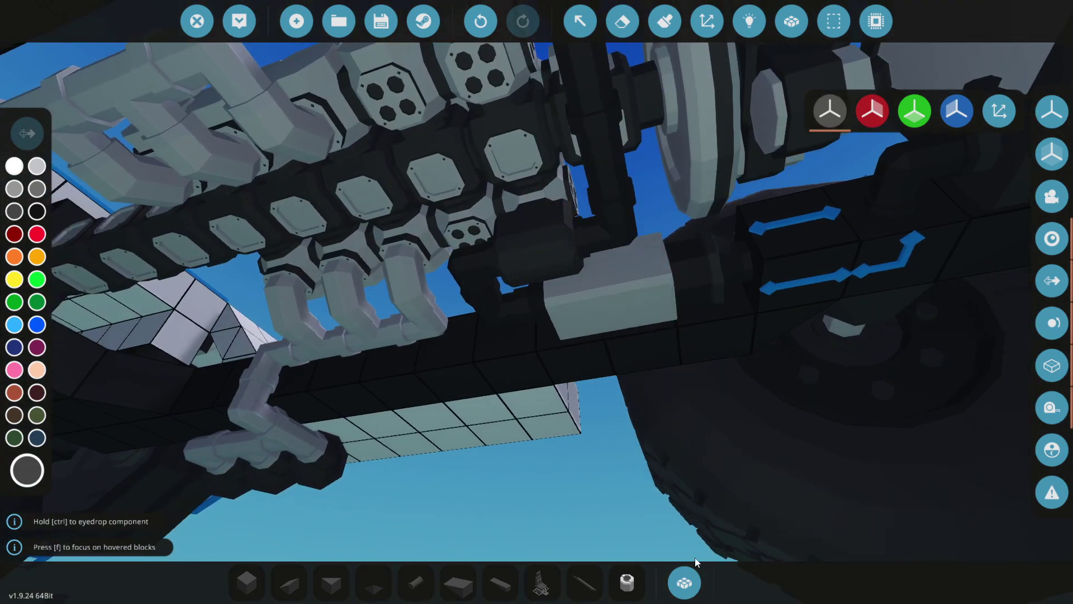
Step: Pick another manifold from the modular engine parts and place it on the underside of the engine's front cylinder
click(683, 579)
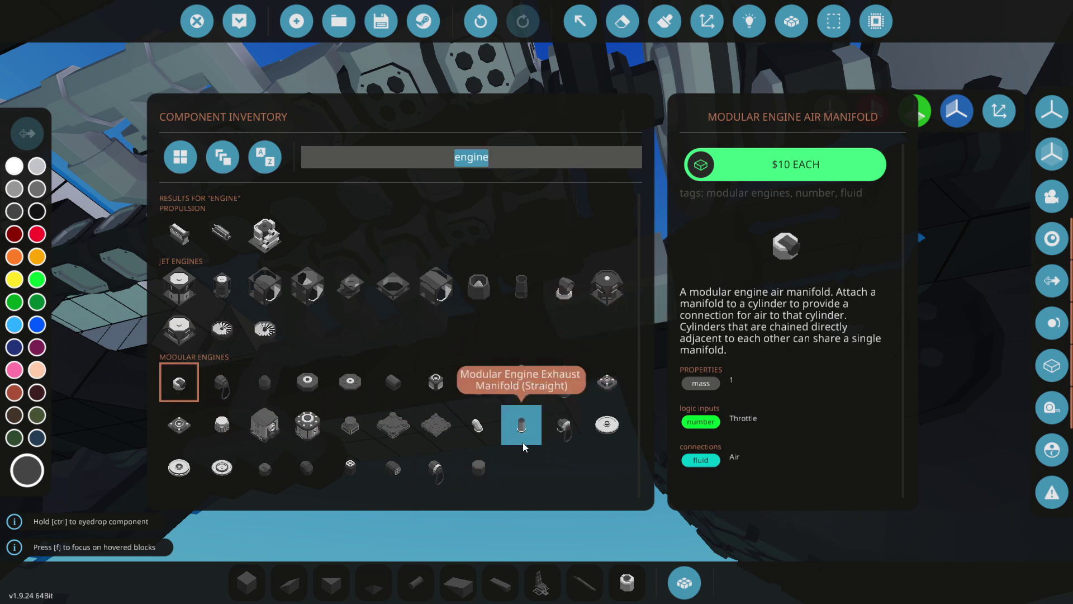
click(265, 471)
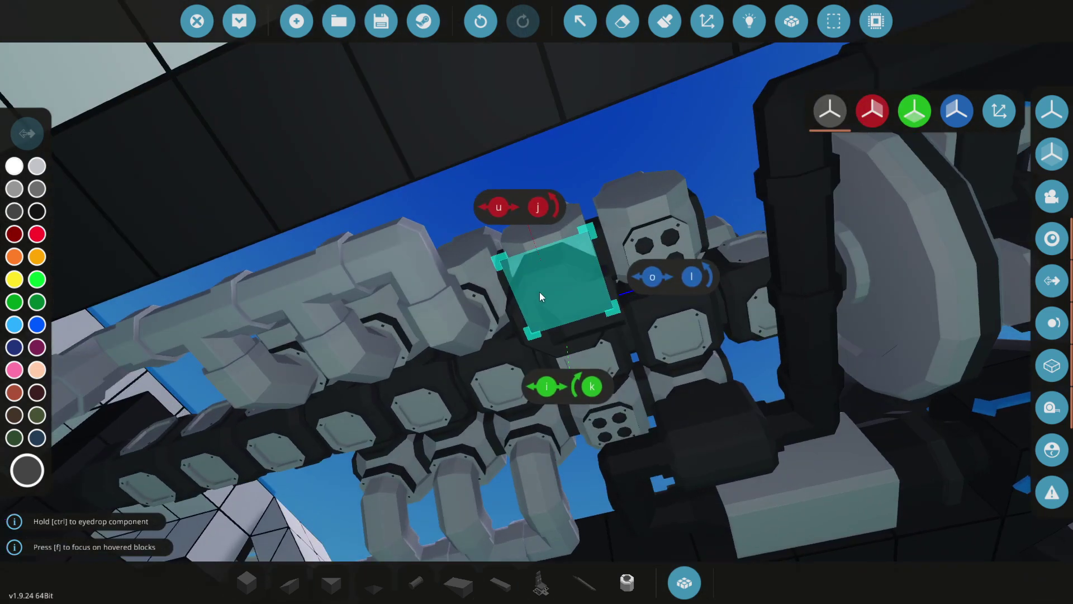
click(539, 292)
Step: Run a line of Pipe Straight pieces from the manifold's open port under the engine back to the frame's crossmember
right_drag(539, 291, 366, 210)
right_drag(484, 438, 489, 551)
key(w)
key(d)
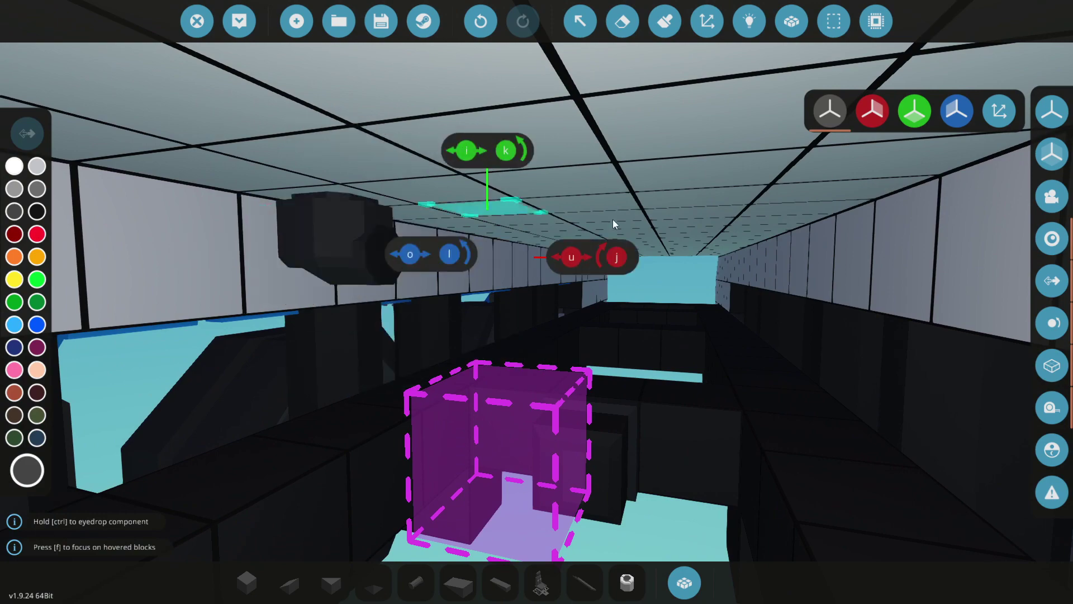
right_drag(595, 354, 472, 466)
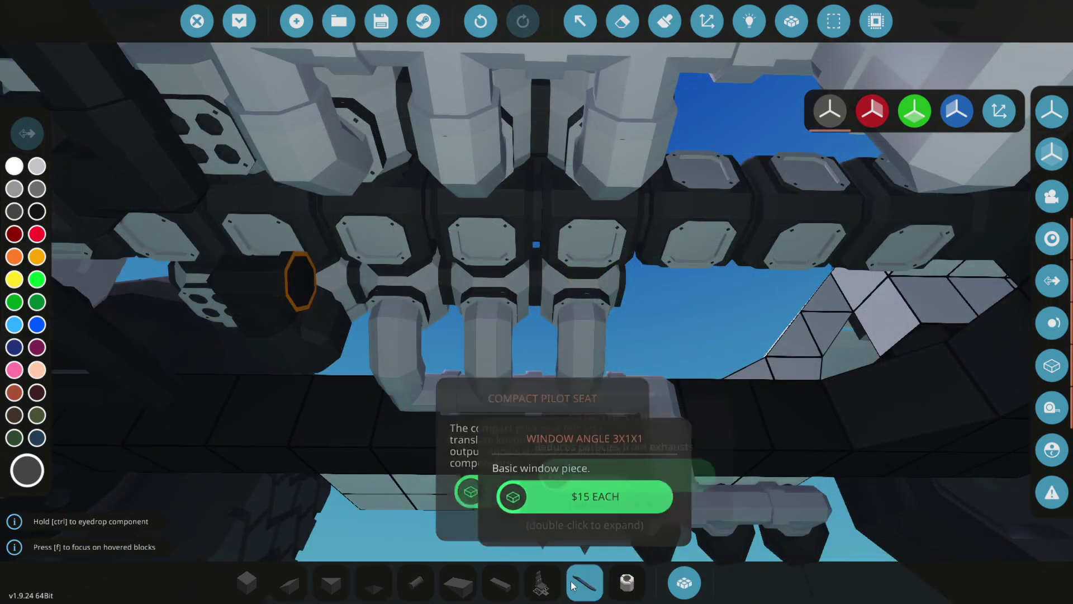
click(416, 582)
right_drag(324, 284, 263, 274)
key(w)
key(s)
drag(382, 281, 404, 280)
right_drag(382, 280, 405, 280)
drag(404, 281, 518, 236)
key(d)
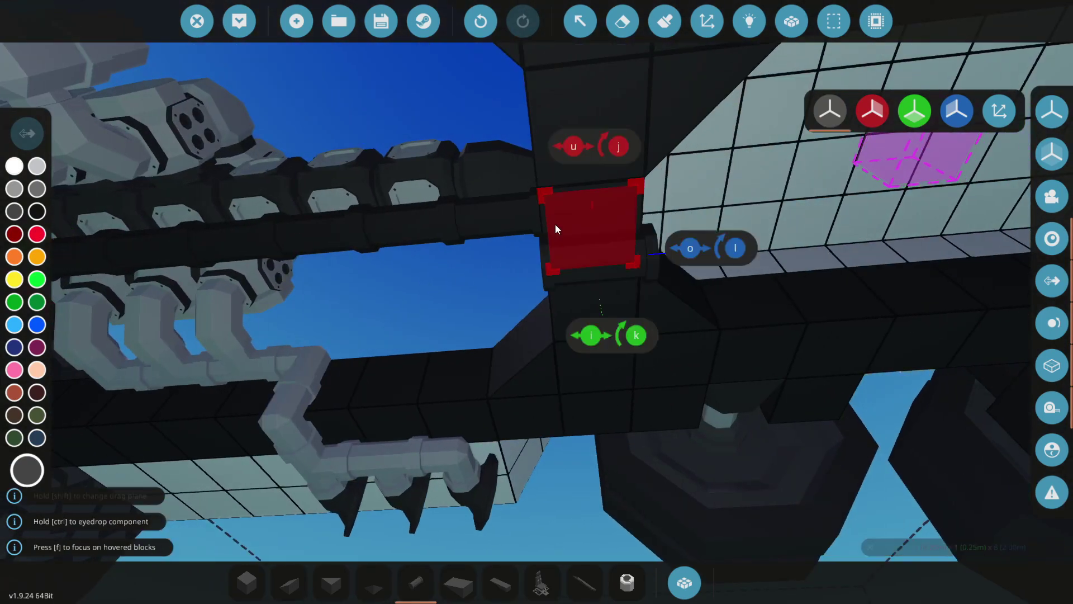
Step: Search the inventory for "fluid" and place a Fluid Port where the pipe run meets the crossmember
right_drag(563, 226, 370, 271)
key(w)
click(683, 583)
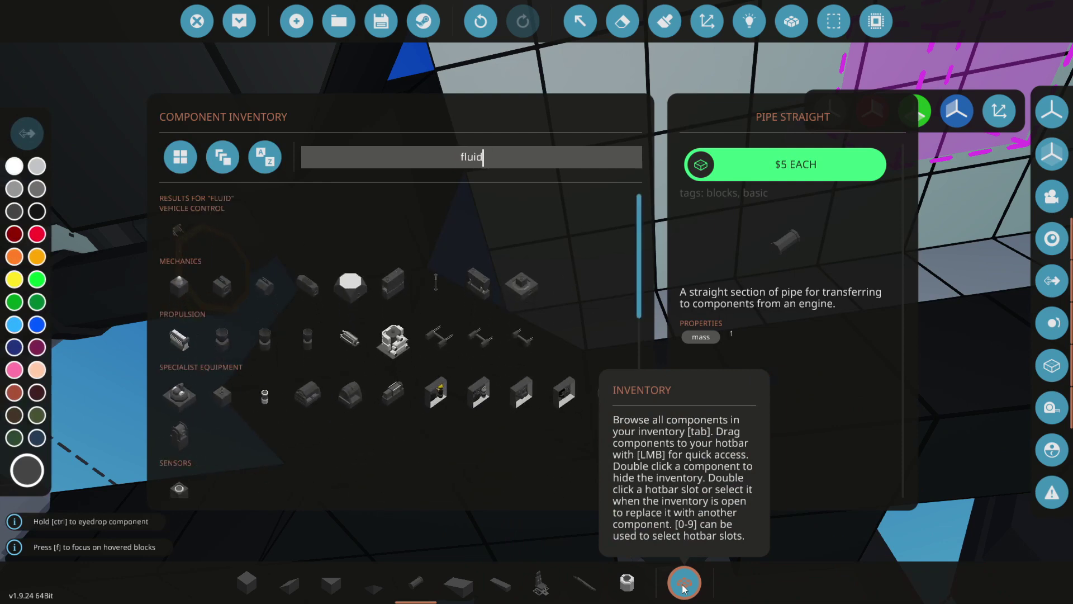
scroll(400, 347, down, 5)
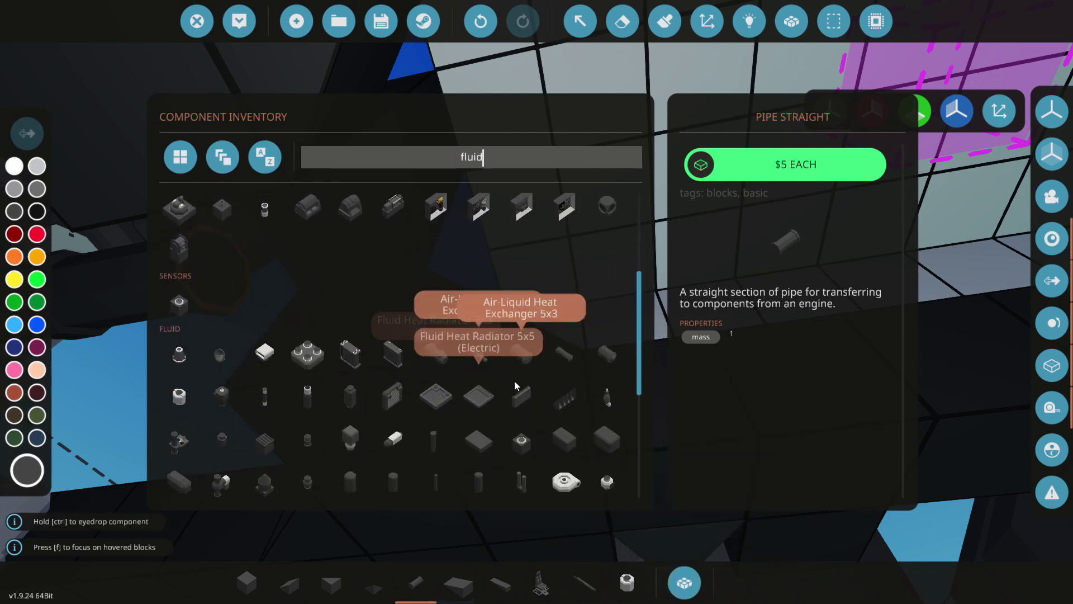
scroll(514, 385, down, 2)
click(297, 381)
right_drag(239, 264, 234, 316)
Step: Lay a row of blocks across the frame to close the wall of the tank compartment
click(247, 581)
right_drag(246, 159, 279, 163)
drag(280, 162, 692, 271)
right_drag(692, 277, 956, 330)
Step: Try to line one side of the tank compartment with a row of wedges
click(459, 584)
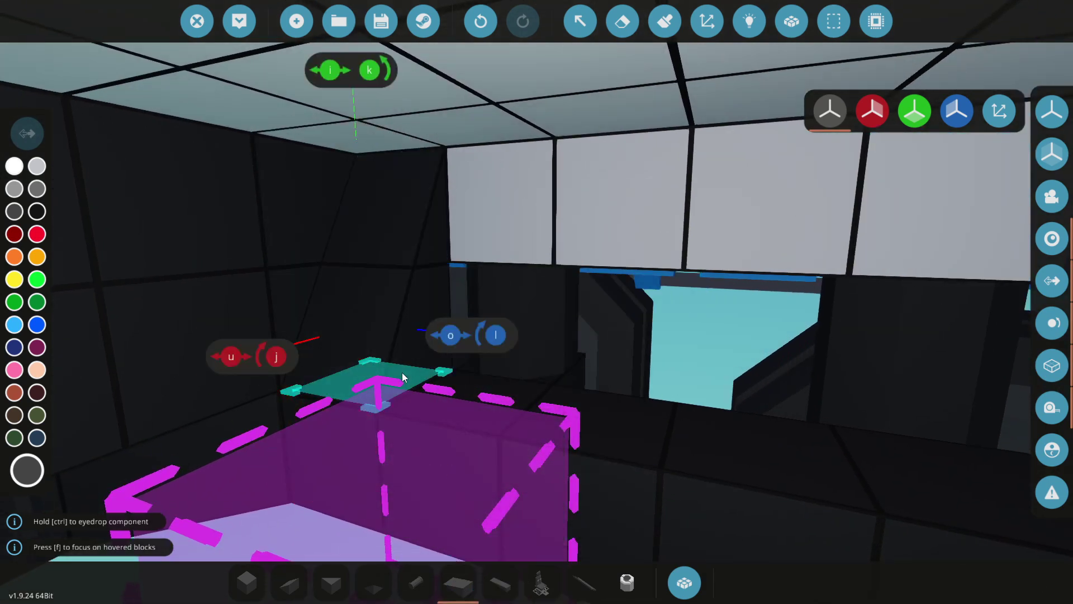
click(294, 561)
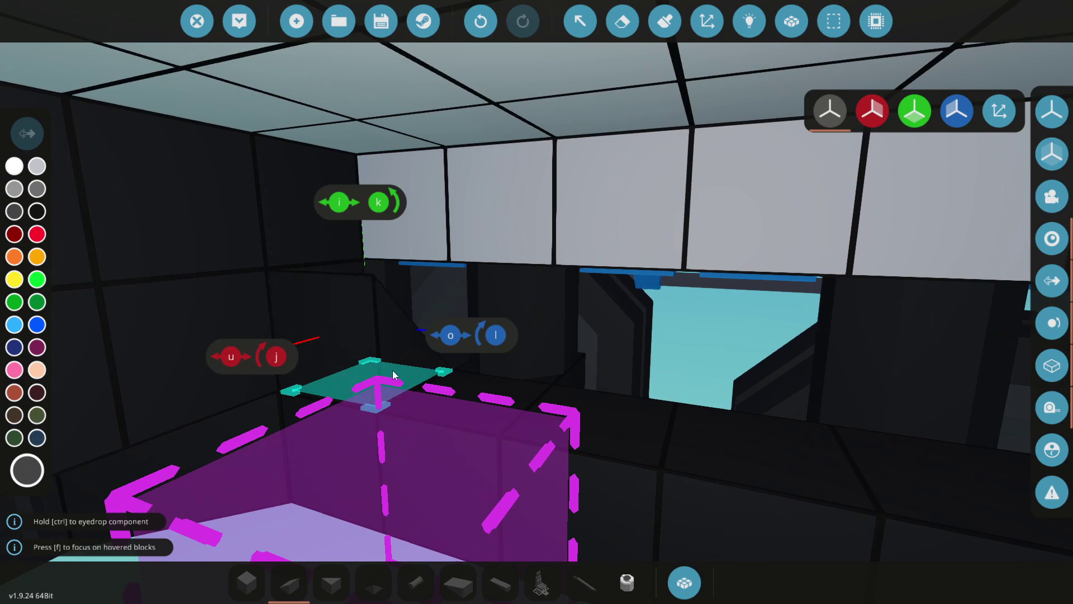
right_drag(393, 370, 336, 373)
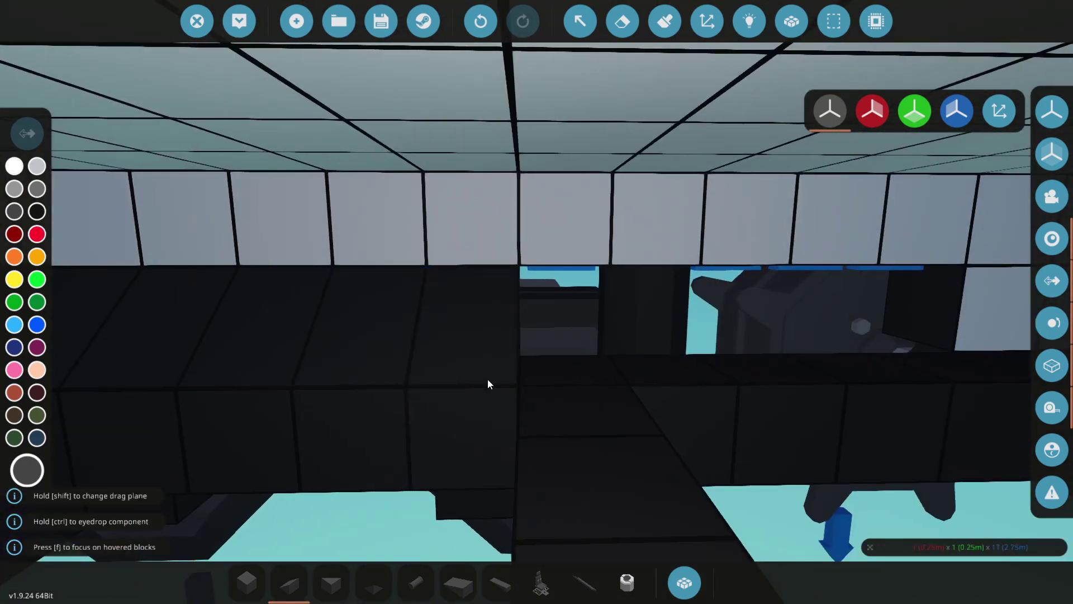
drag(488, 379, 557, 370)
right_drag(558, 370, 515, 316)
key(w)
key(w)
key(ctrl+z)
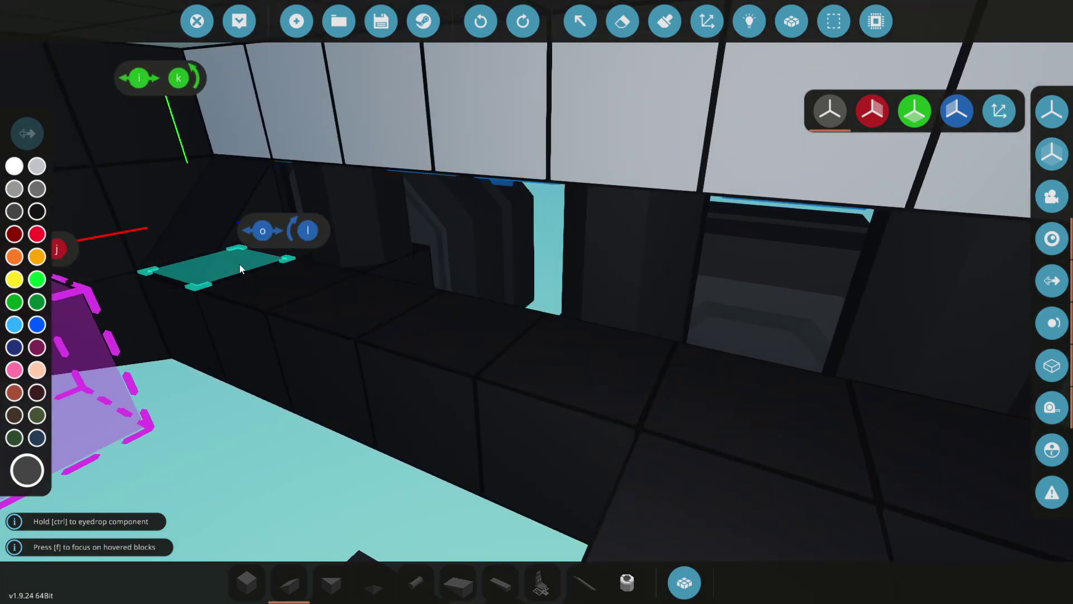
Step: Lay wedge rows along the side rails of the tank compartment, with red-axis mirroring and a rotated wedge for the last row
right_drag(239, 264, 369, 288)
drag(369, 288, 543, 300)
right_drag(543, 300, 368, 280)
right_drag(850, 95, 525, 305)
key(k)
key(k)
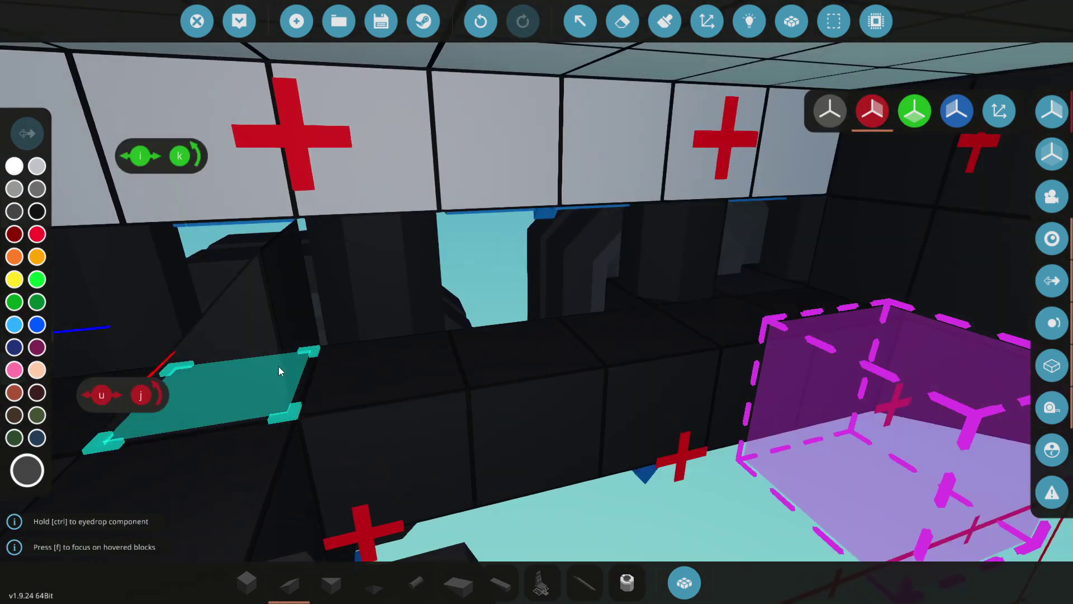
drag(278, 367, 810, 313)
right_drag(810, 313, 314, 438)
Step: Rotate the longer wedge piece and lay a mirrored row of it along the tank compartment's side
click(455, 586)
key(j)
key(j)
key(j)
key(j)
key(j)
key(k)
key(k)
key(k)
drag(320, 445, 749, 461)
right_drag(749, 462, 760, 460)
Step: Reorient the long wedge and extend it in a mirrored row along the underside of the tank compartment
mouse_move(564, 286)
right_down()
mouse_move(497, 371)
mouse_move(395, 430)
mouse_move(755, 442)
mouse_move(732, 391)
right_up()
key(x)
right_drag(537, 301, 631, 193)
right_drag(626, 346, 575, 468)
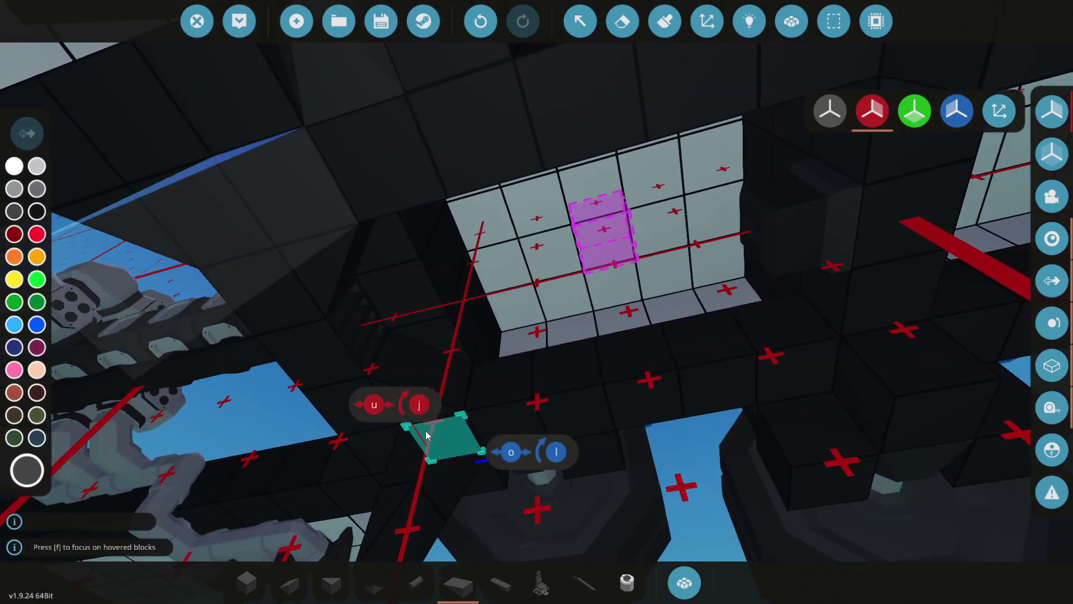
key(k)
key(k)
key(k)
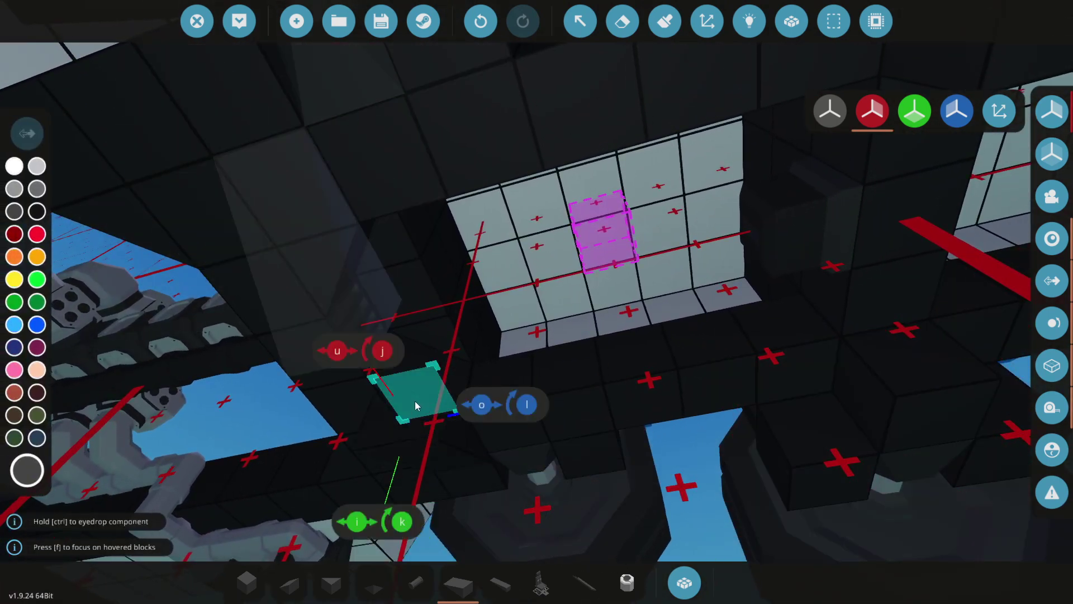
key(d)
drag(414, 401, 648, 363)
key(d)
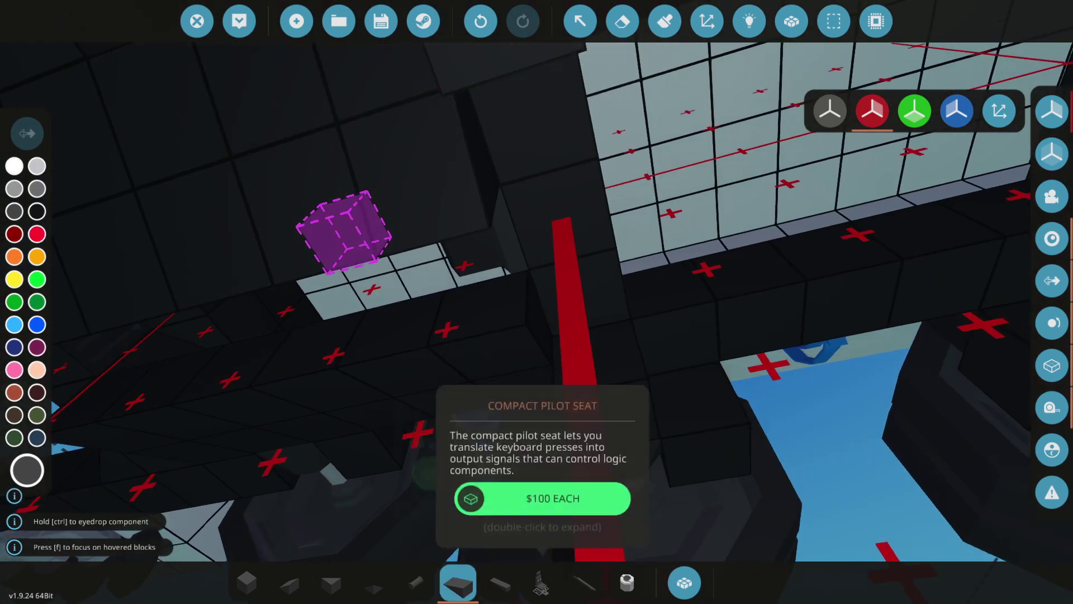
Step: Fill the remaining gap beside the crossmember with mirrored blocks
click(246, 598)
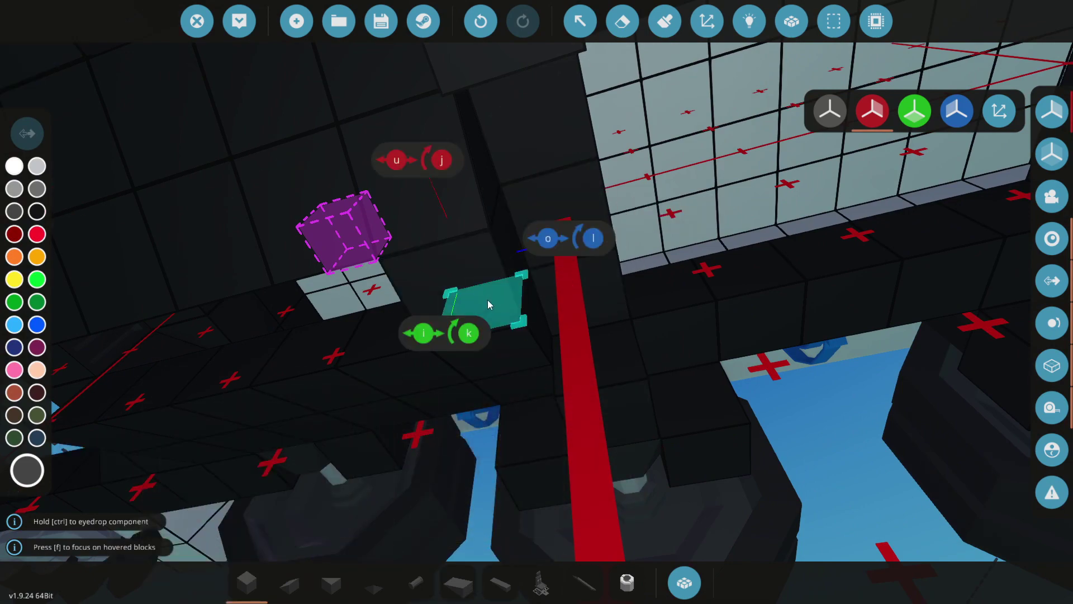
key(a)
drag(487, 300, 473, 387)
key(d)
right_drag(474, 387, 324, 387)
Step: Remove a block from the tank's inner wall and install a Liquid Meter and a Fluid Spawner there
key(w)
mouse_move(536, 302)
right_down()
mouse_move(738, 319)
mouse_move(592, 346)
mouse_move(504, 382)
right_up()
key(s)
key(x)
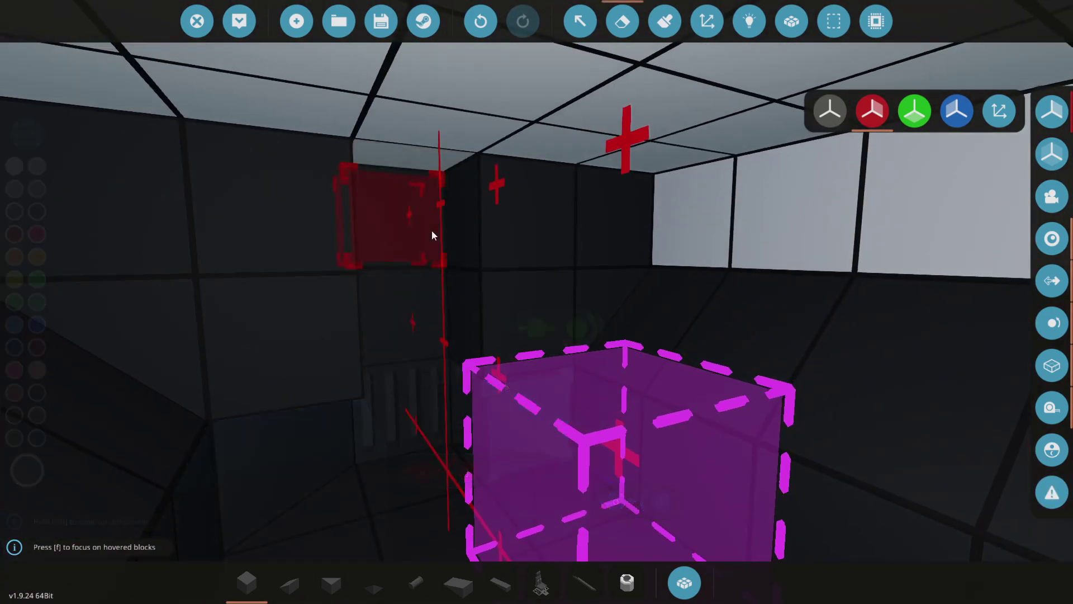
click(692, 591)
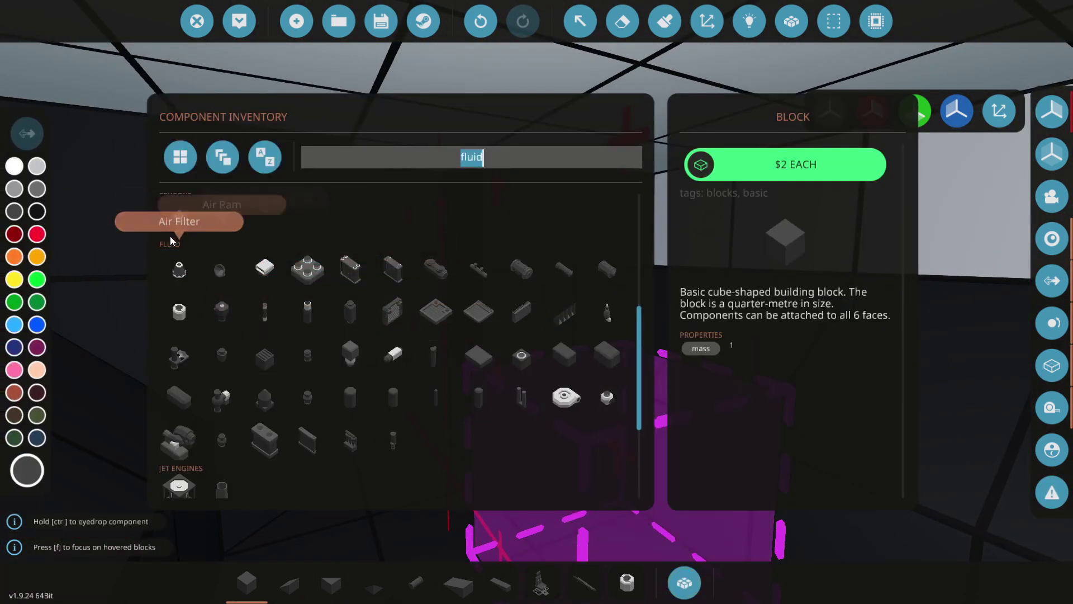
double_click(177, 220)
click(684, 583)
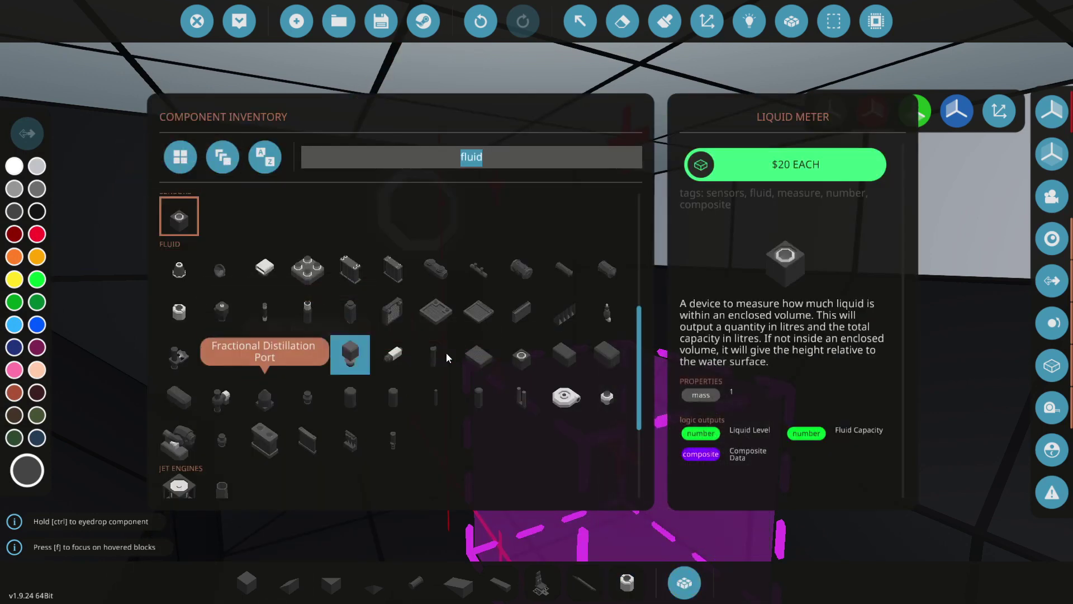
double_click(524, 364)
Step: Pick the Air Filter from the fluid components and place it on the engine's air manifold port
right_drag(404, 307, 190, 307)
scroll(404, 306, down, 8)
scroll(735, 318, down, 4)
right_drag(735, 319, 436, 322)
scroll(749, 340, up, 5)
scroll(766, 351, down, 2)
scroll(465, 326, up, 4)
scroll(464, 326, down, 2)
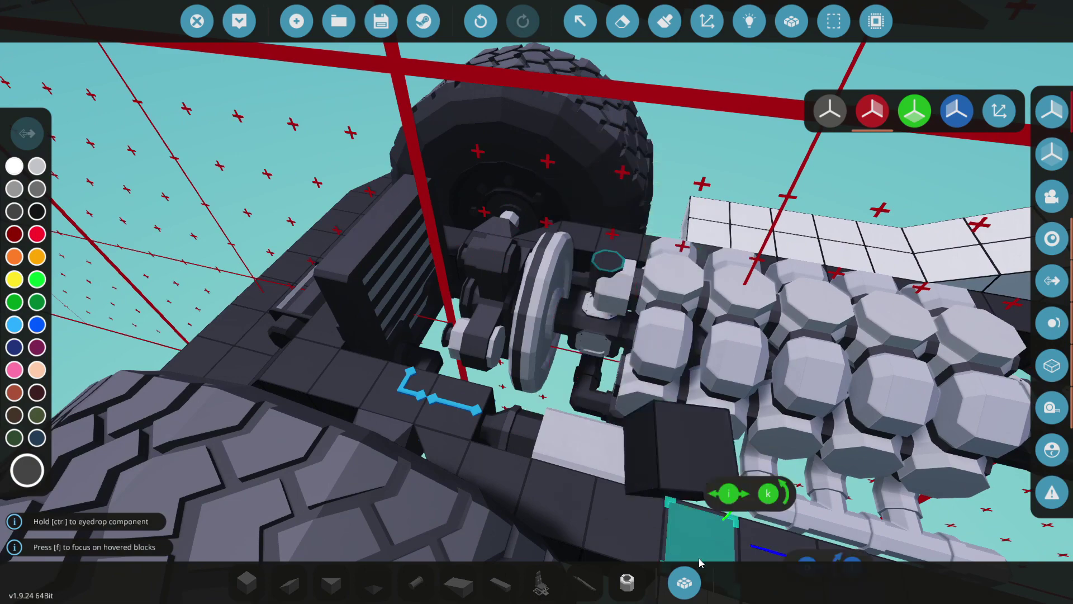
key(Tab)
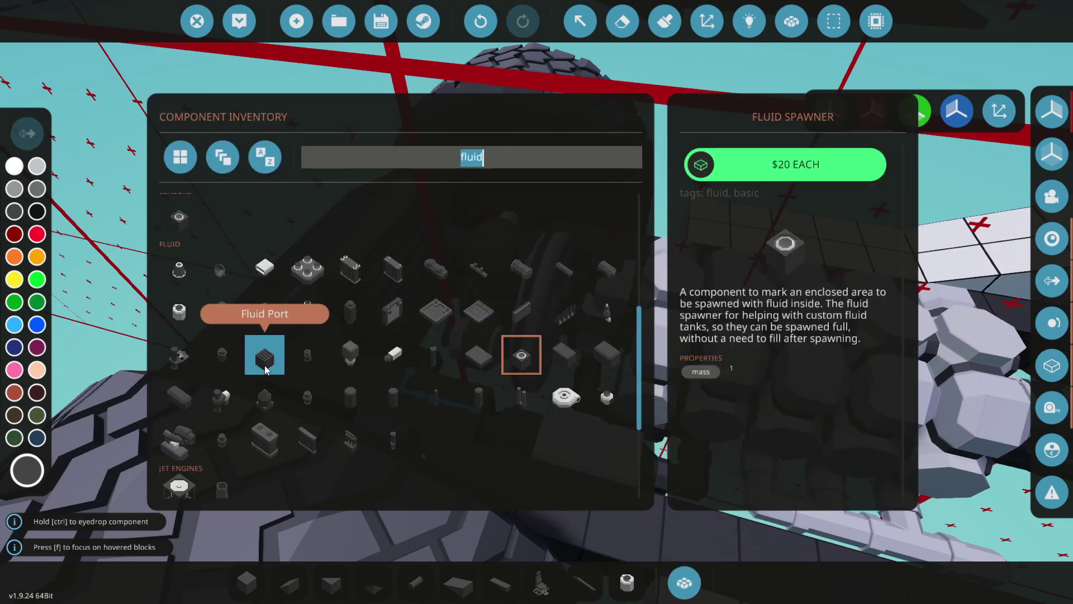
click(174, 284)
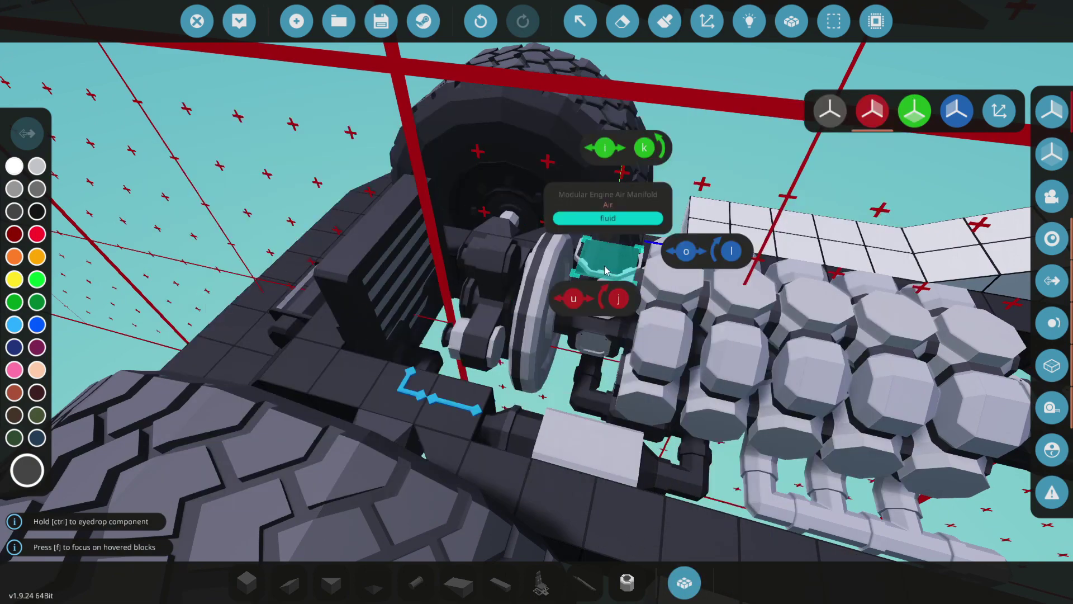
right_drag(607, 272, 872, 227)
Step: Move the selected "change it up" component into the space under the rear bed and rotate it to fit
scroll(872, 228, down, 5)
right_drag(783, 246, 628, 270)
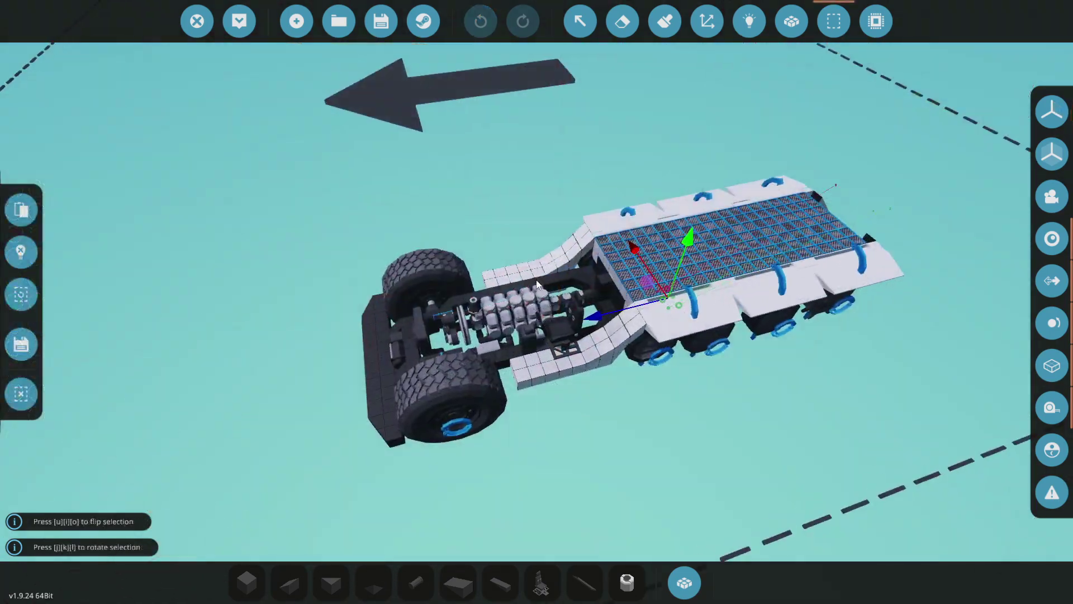
scroll(553, 301, up, 5)
right_drag(481, 324, 308, 392)
drag(302, 400, 434, 409)
right_drag(434, 409, 498, 317)
drag(498, 312, 544, 4)
right_drag(544, 56, 576, 278)
drag(553, 289, 550, 208)
key(j)
key(j)
right_drag(550, 208, 520, 240)
drag(403, 295, 258, 307)
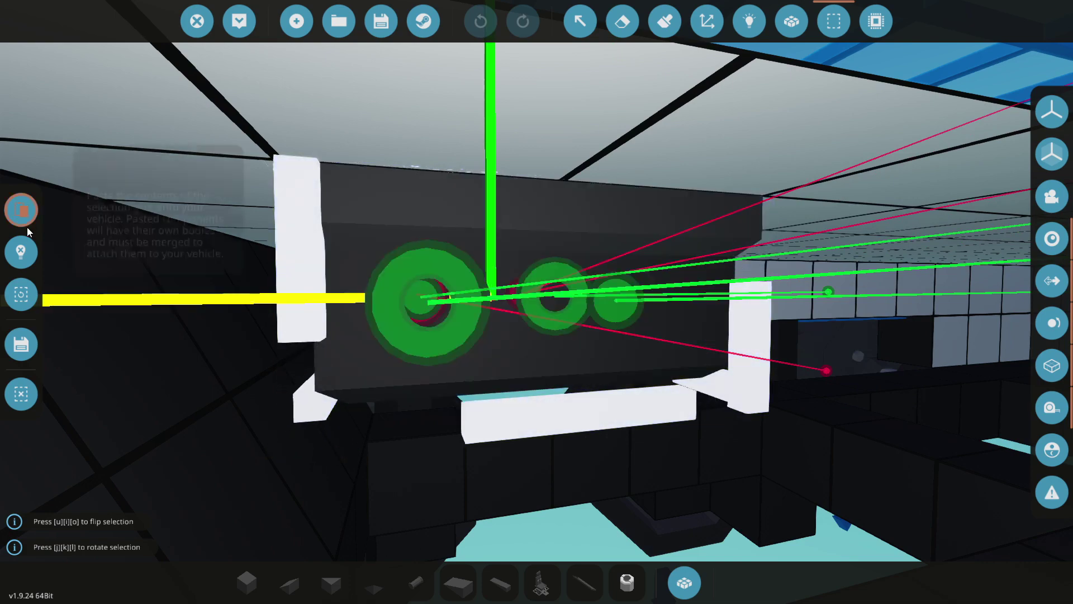
Step: Paste the positioned selection and merge its body with the vehicle
click(24, 215)
click(791, 22)
click(711, 204)
click(722, 143)
Step: Show the logic nodes and link a number node of "change it up" to a component at the vehicle's front
click(750, 23)
right_drag(743, 50, 735, 64)
right_drag(564, 168, 561, 218)
scroll(560, 218, down, 8)
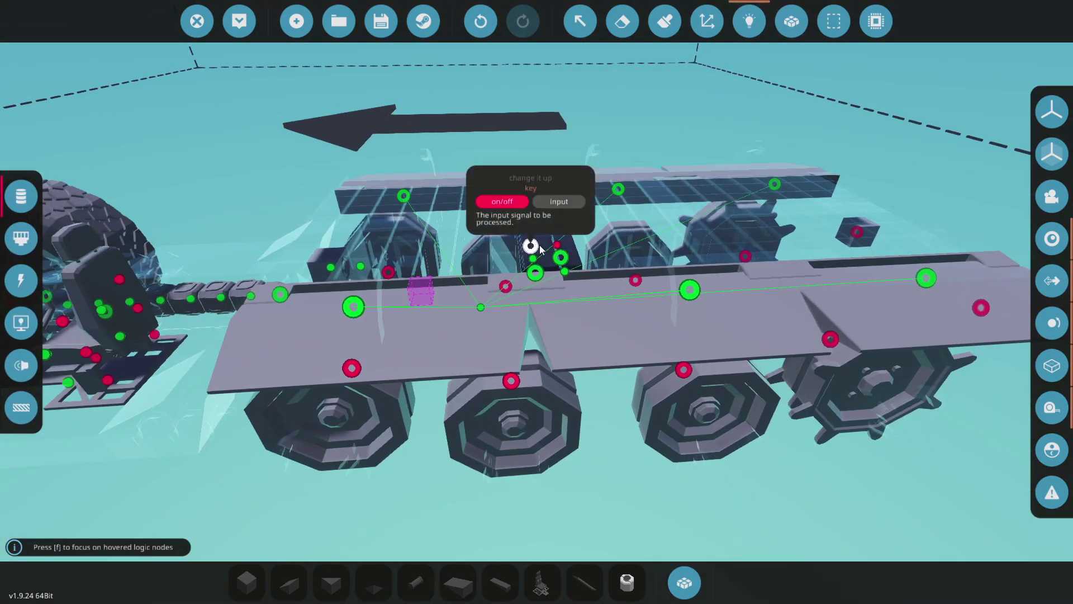
drag(564, 272, 562, 258)
right_drag(564, 272, 562, 257)
key(a)
drag(562, 257, 485, 371)
key(d)
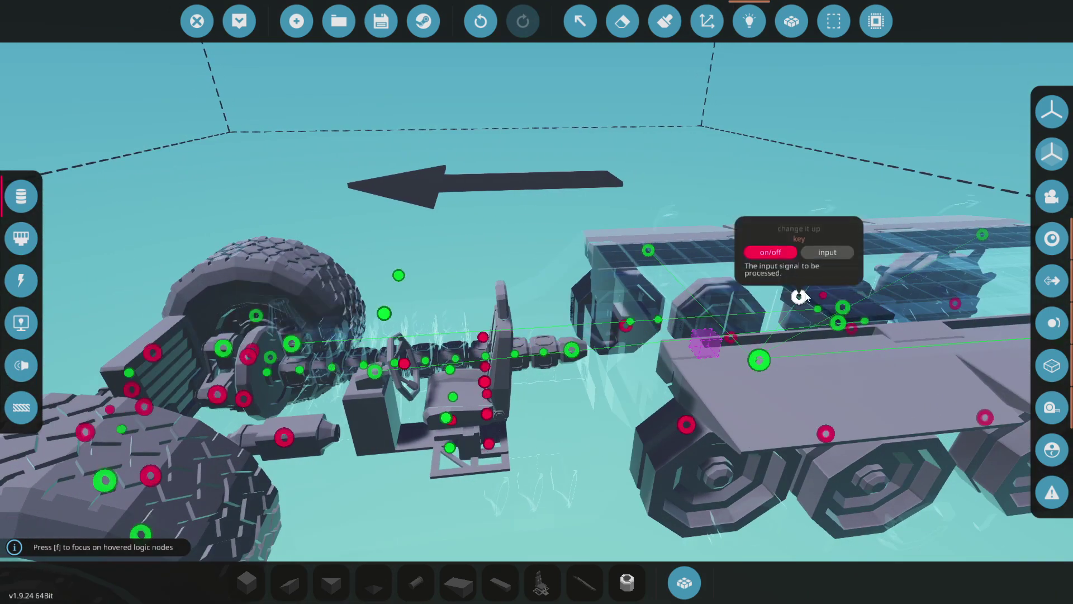
Step: Link an on/off node of "change it up" to the engine component beside the flywheel
drag(823, 293, 795, 307)
right_drag(823, 293, 795, 307)
key(a)
drag(795, 307, 377, 328)
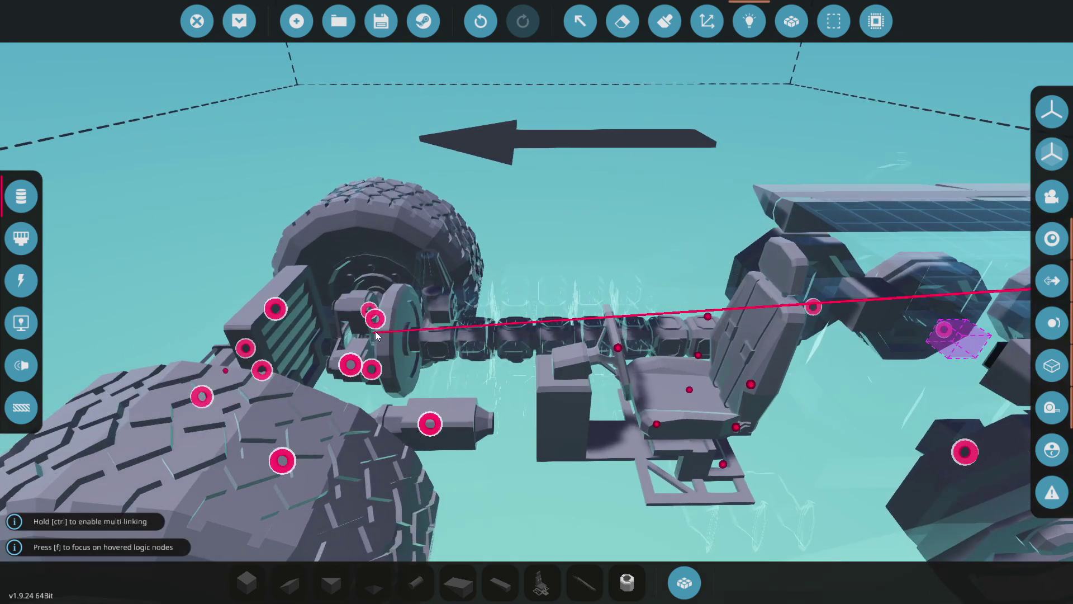
key(w)
drag(350, 365, 333, 371)
key(d)
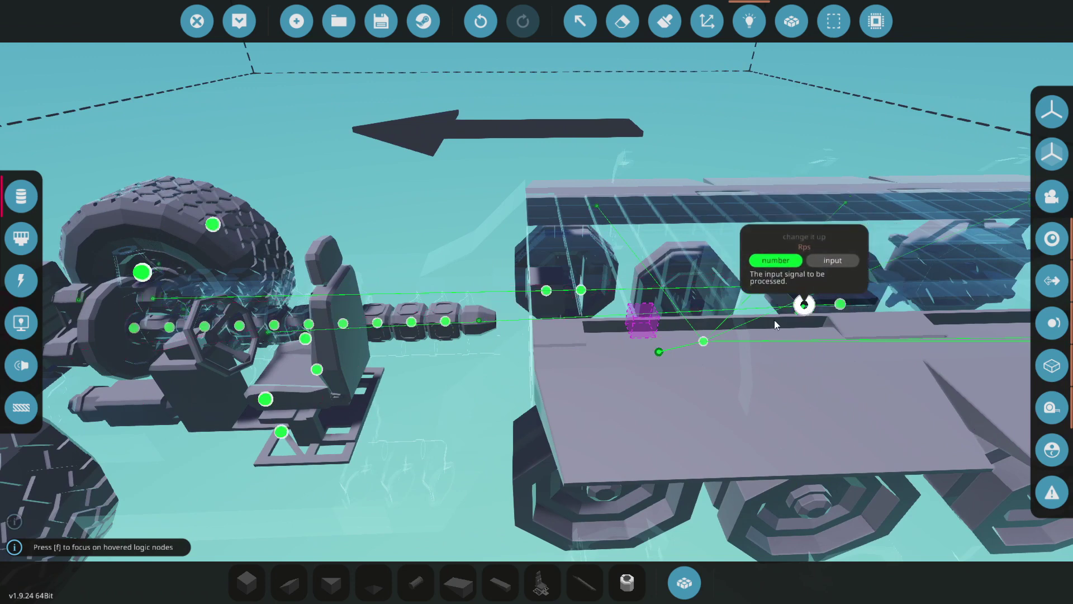
Step: Link the Rps input of "change it up" to the engine and its Throttle input to the driver seat
key(a)
drag(751, 329, 302, 359)
key(d)
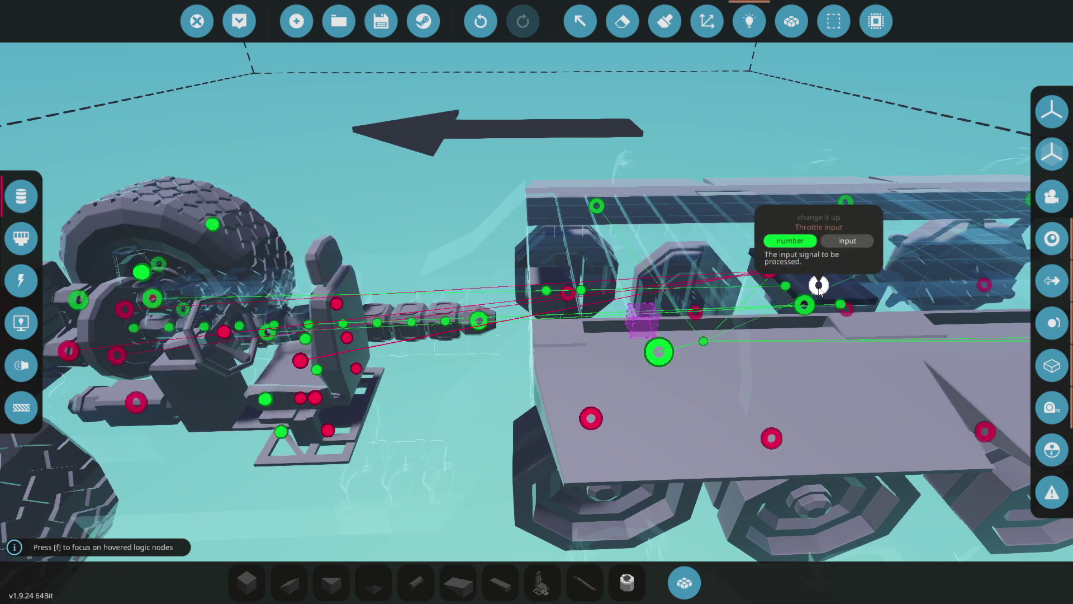
drag(384, 377, 317, 368)
Step: Check the mode and sensitivity settings of the driver seat's Axis 4 [up]/[down] control
click(576, 31)
click(274, 381)
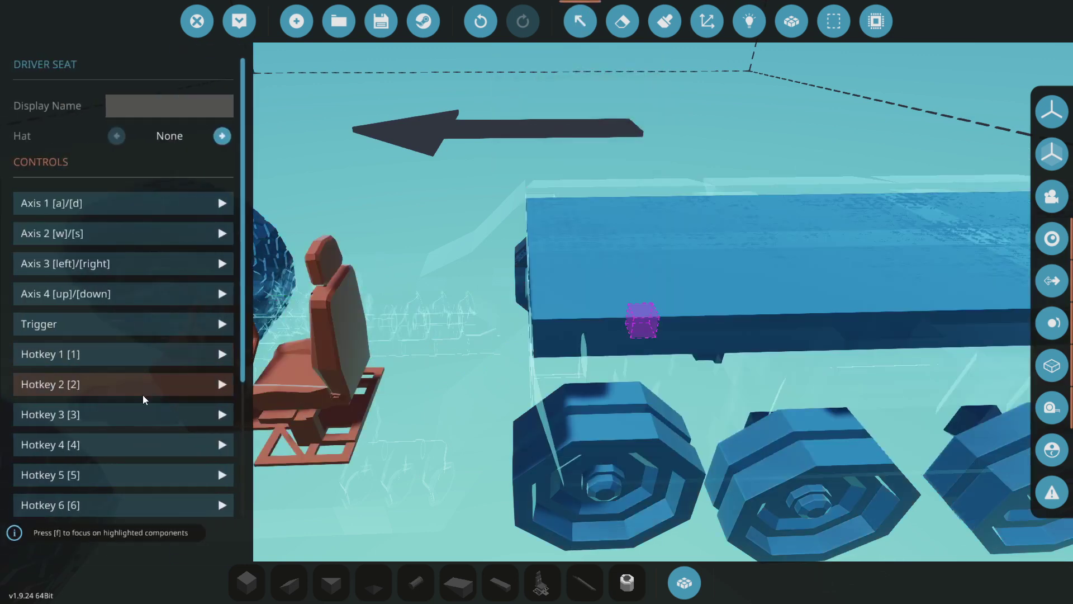
click(131, 295)
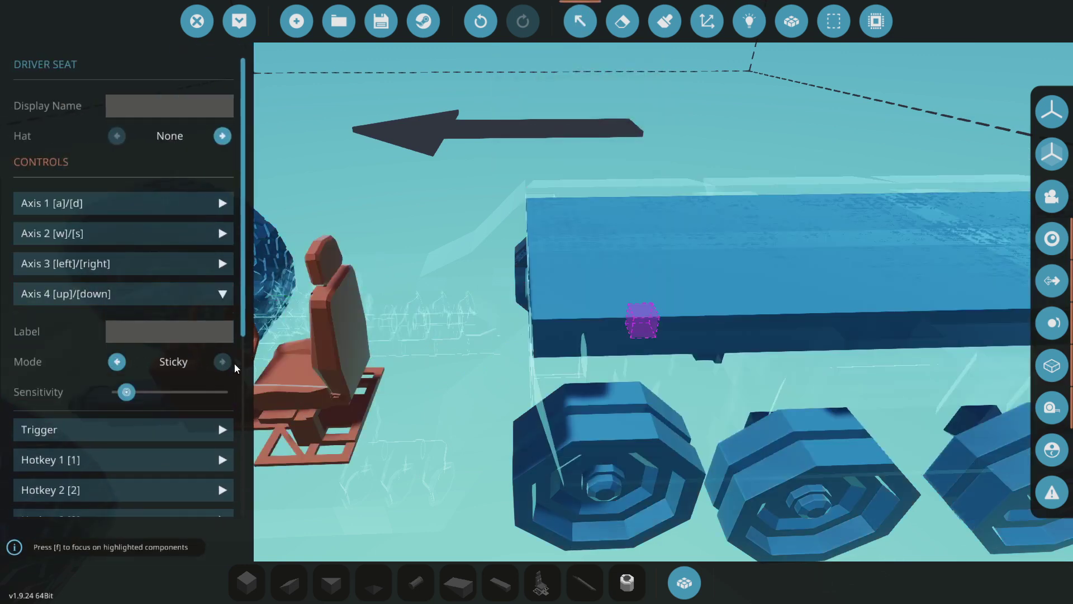
click(391, 190)
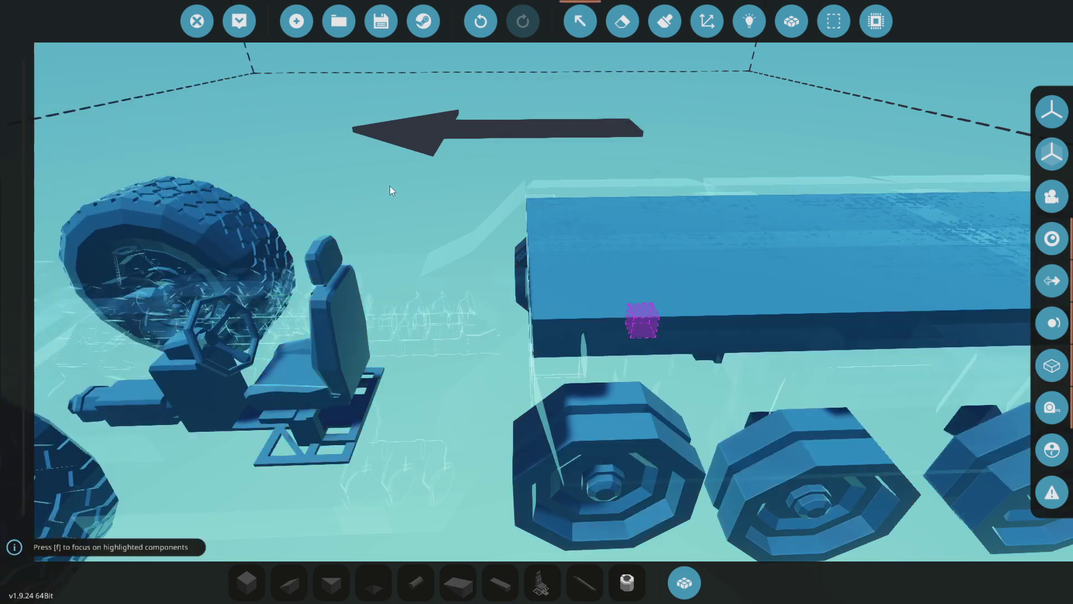
Step: Spawn the vehicle, inspect its modular engine cylinders and front end in the hangar, and return to the vehicle editor
click(239, 22)
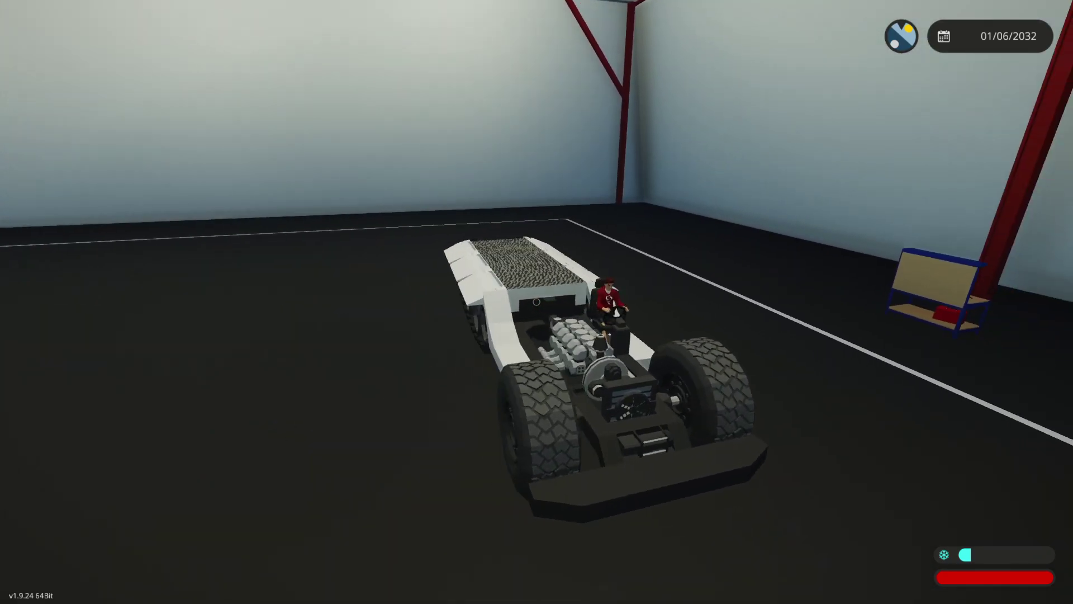
scroll(536, 302, up, 3)
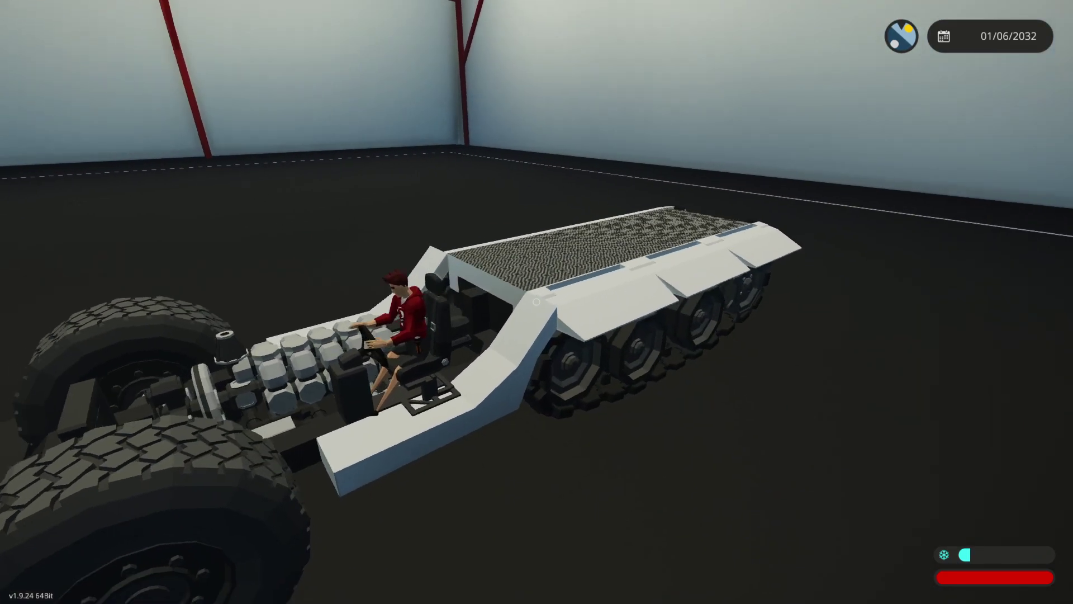
key(f)
key(Tab)
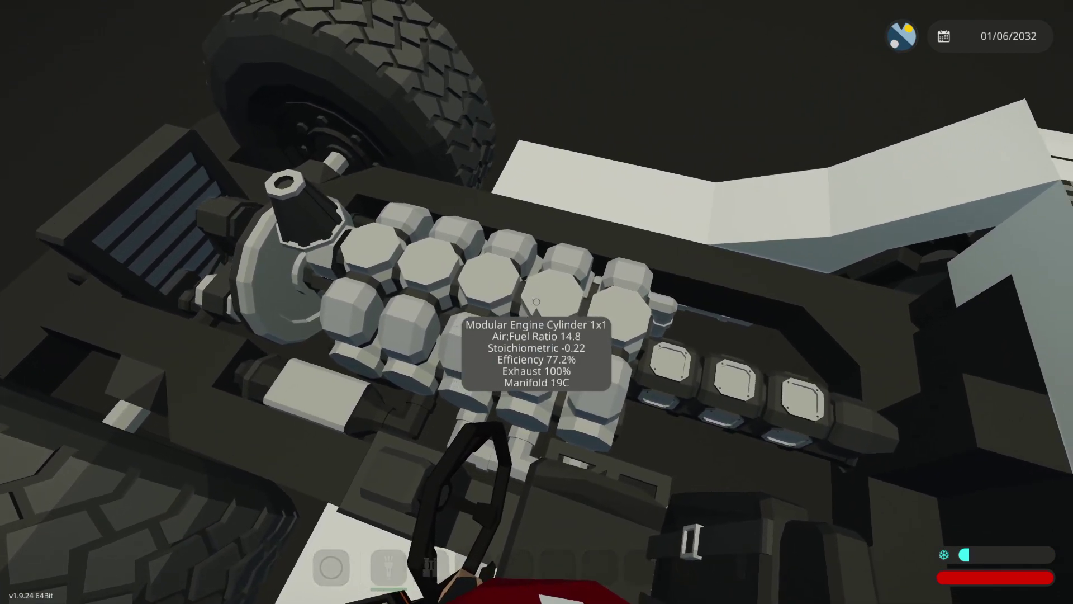
key(a)
key(d)
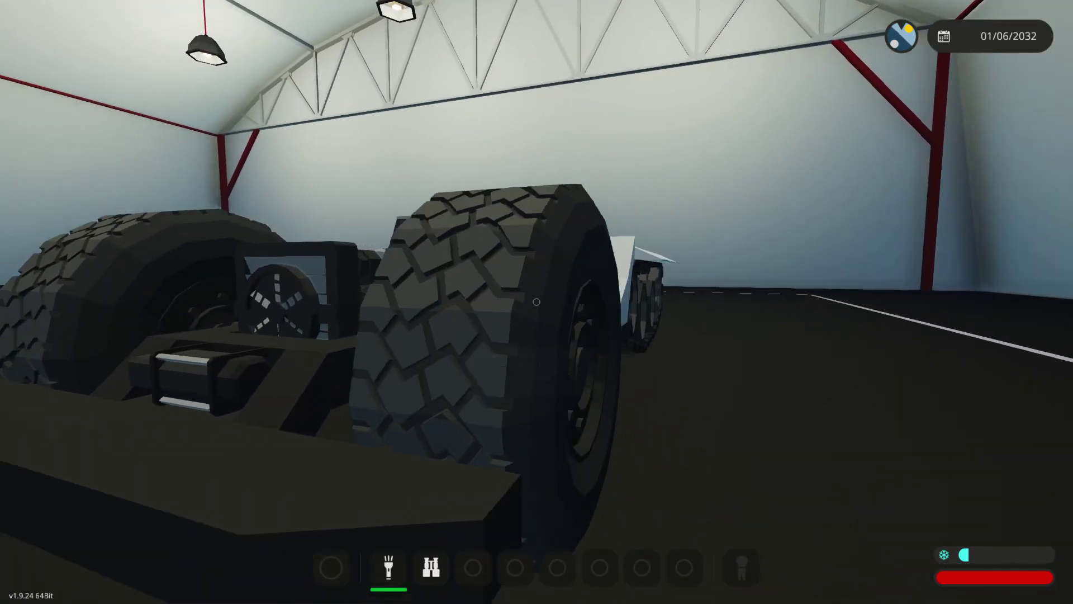
key(w)
key(b)
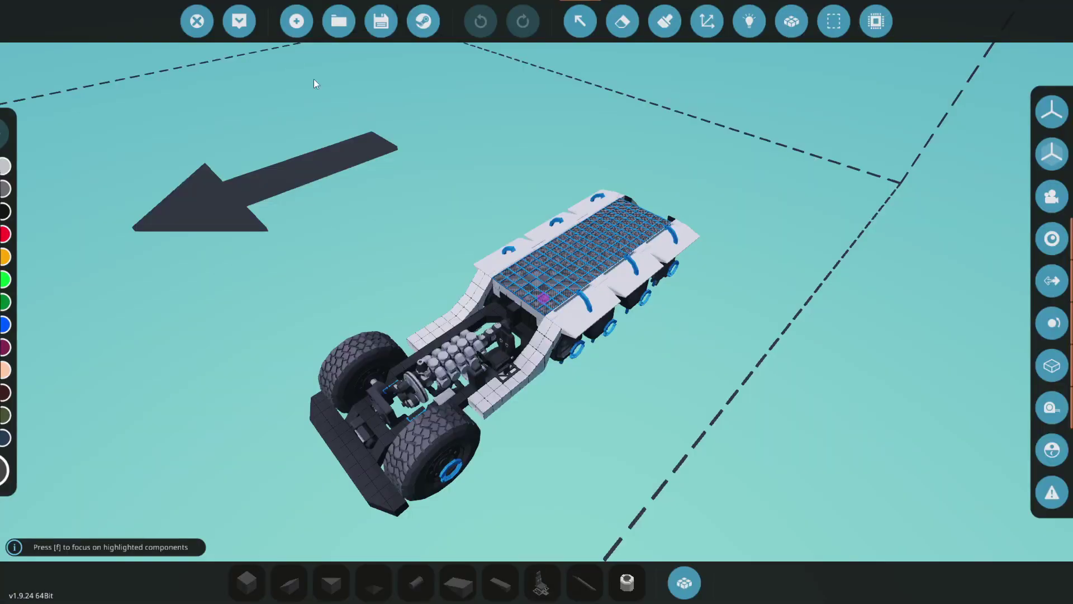
Step: Erase the hull block behind the engine clutch to open a passage to its RPS power connection
key(w)
key(x)
key(w)
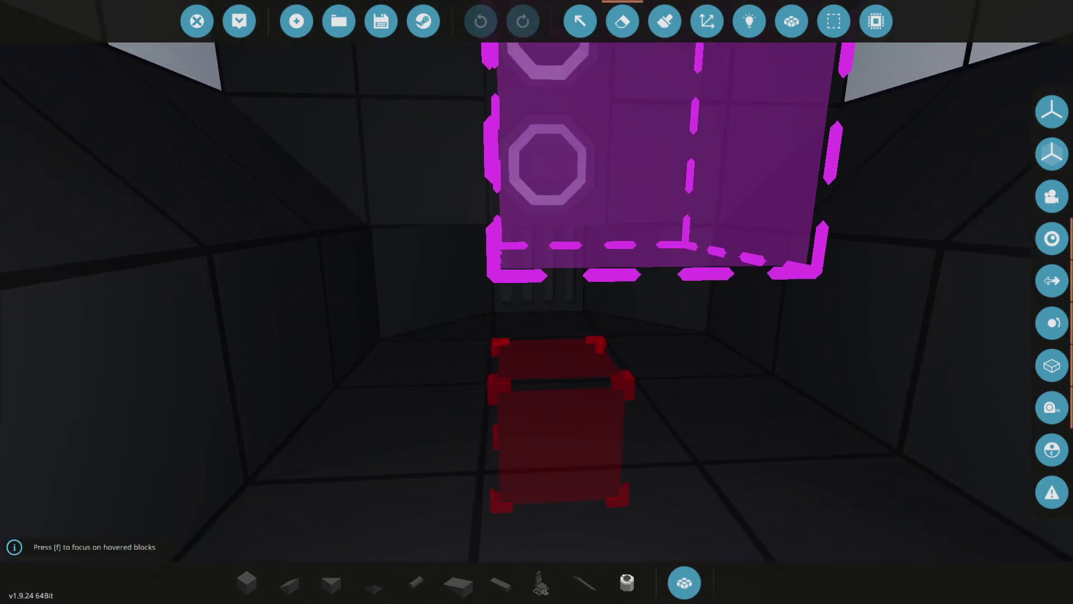
key(w)
key(s)
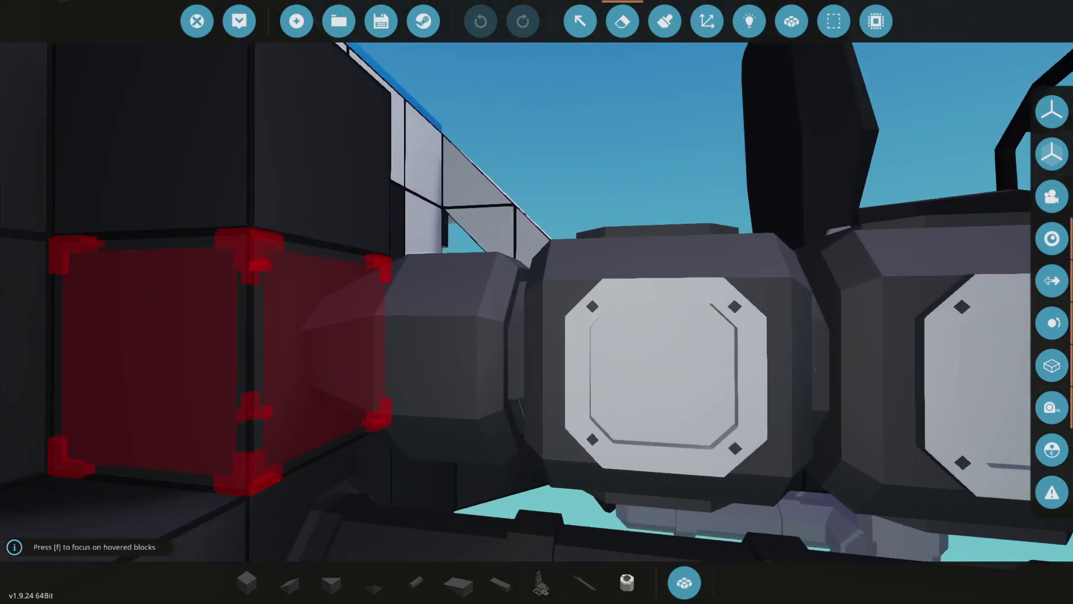
click(579, 315)
key(w)
right_drag(578, 315, 574, 318)
key(a)
key(w)
click(604, 291)
key(w)
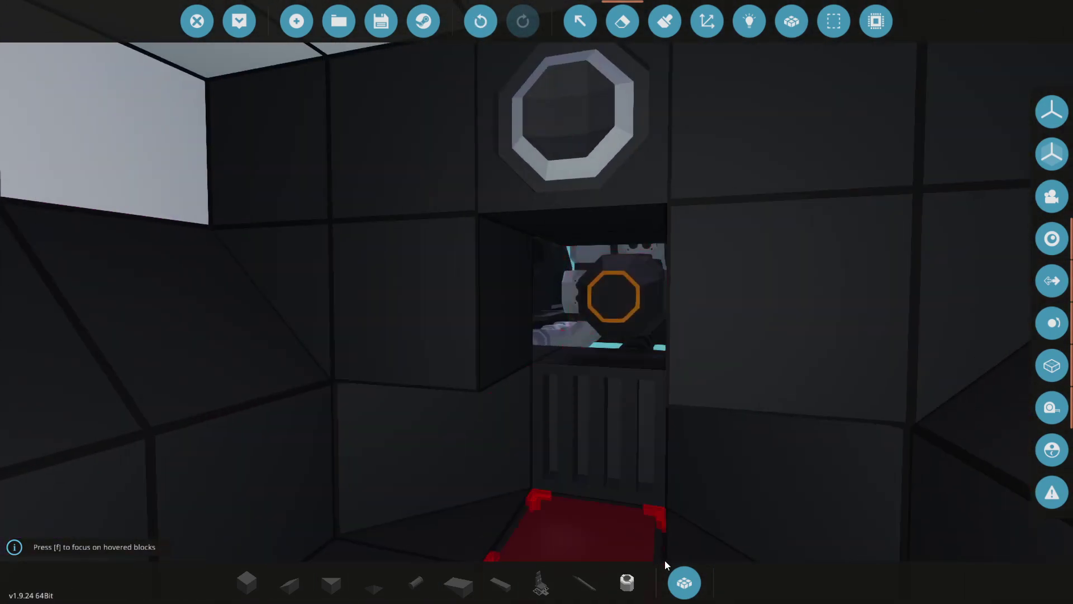
Step: Place a Pipe Straight (Enclosed) in the wall opening behind the engine clutch
click(684, 582)
text(pip)
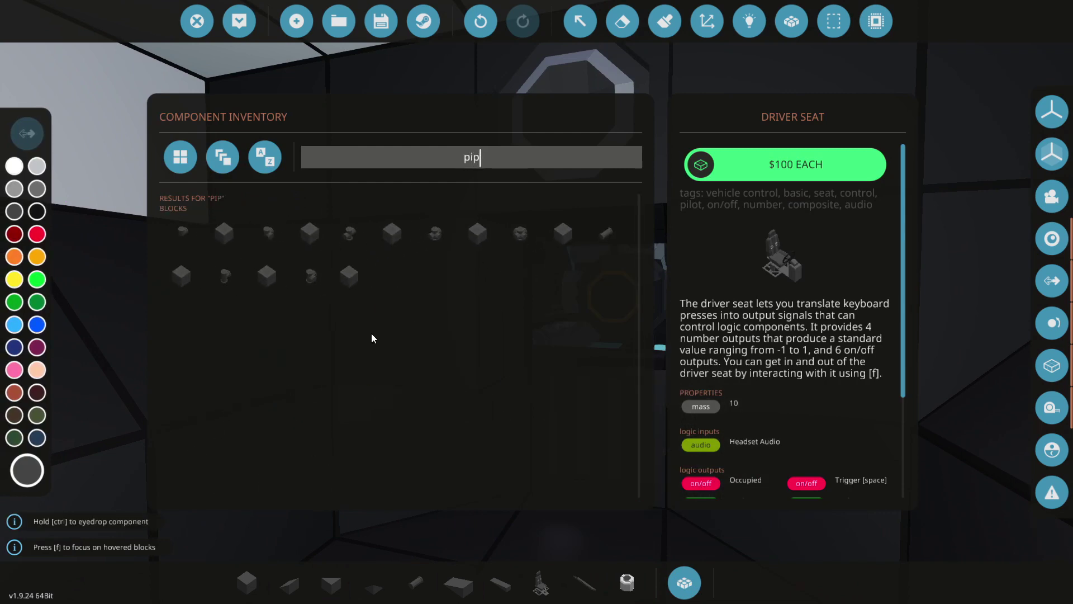
click(191, 275)
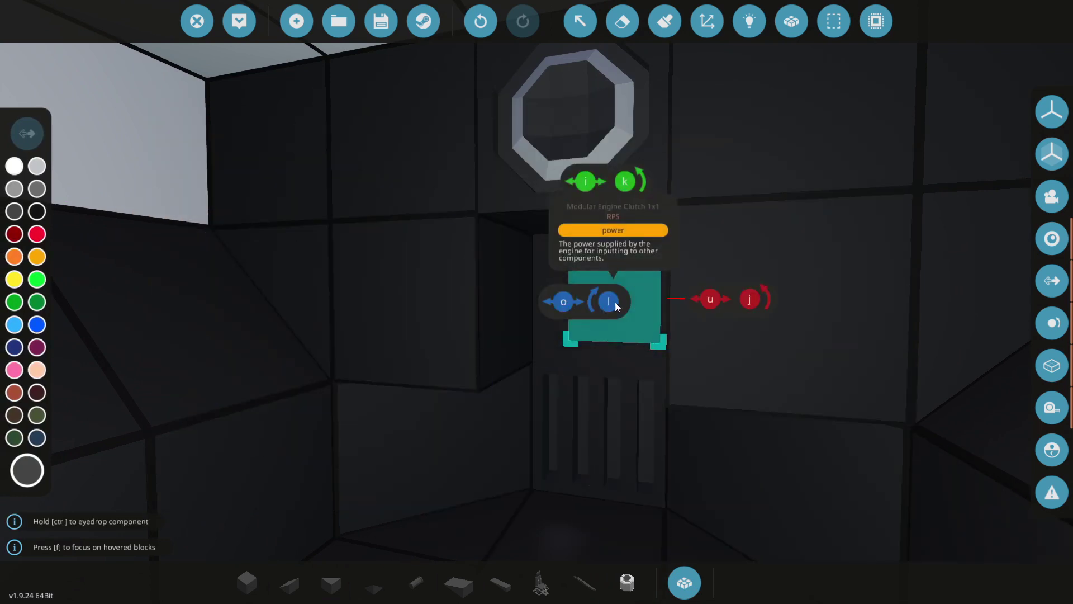
scroll(771, 401, down, 3)
Step: Run a Pipe Straight 6 blocks (1.50 m) long through the hull from the enclosed clutch pipe
click(682, 579)
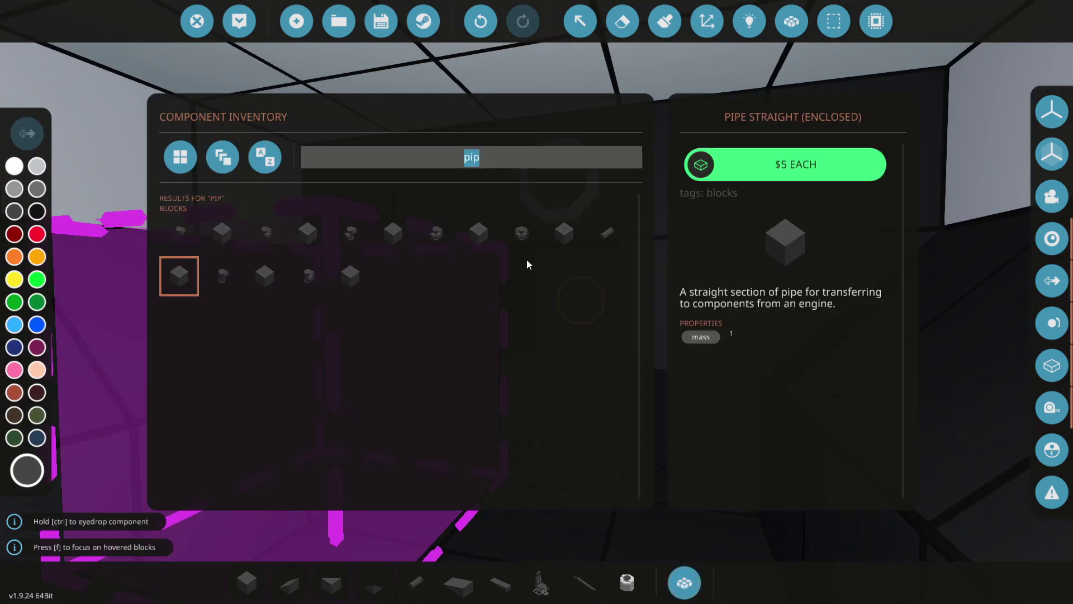
click(626, 234)
right_drag(566, 291, 566, 291)
drag(565, 291, 522, 312)
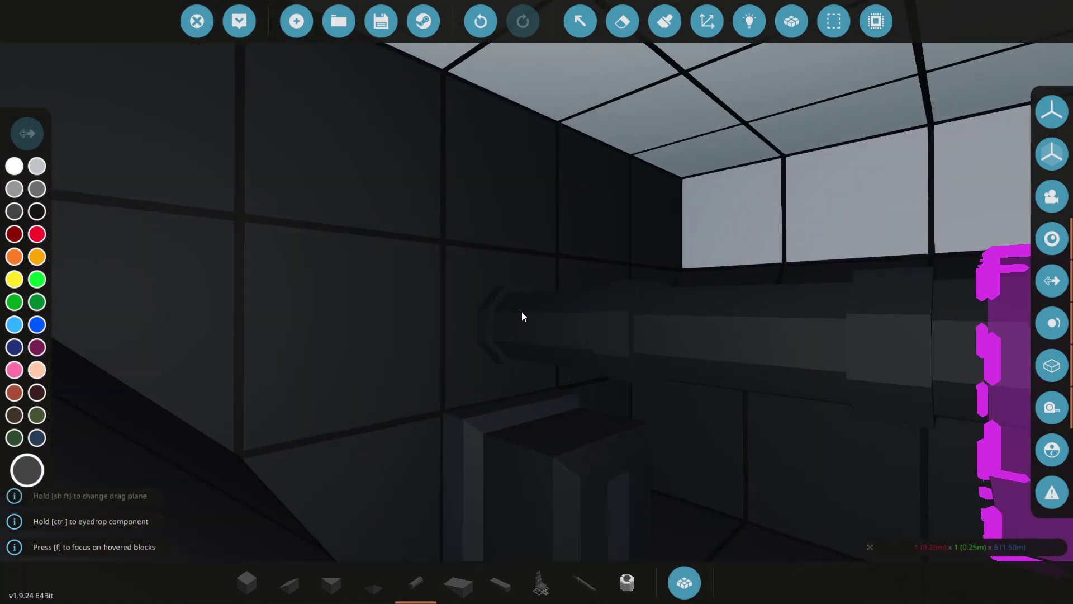
Step: Erase the wall blocks at the far end of the straight pipe and patch the gap with basic blocks
mouse_move(522, 312)
right_down()
mouse_move(536, 300)
mouse_move(488, 365)
right_up()
key(Delete)
click(537, 307)
click(487, 365)
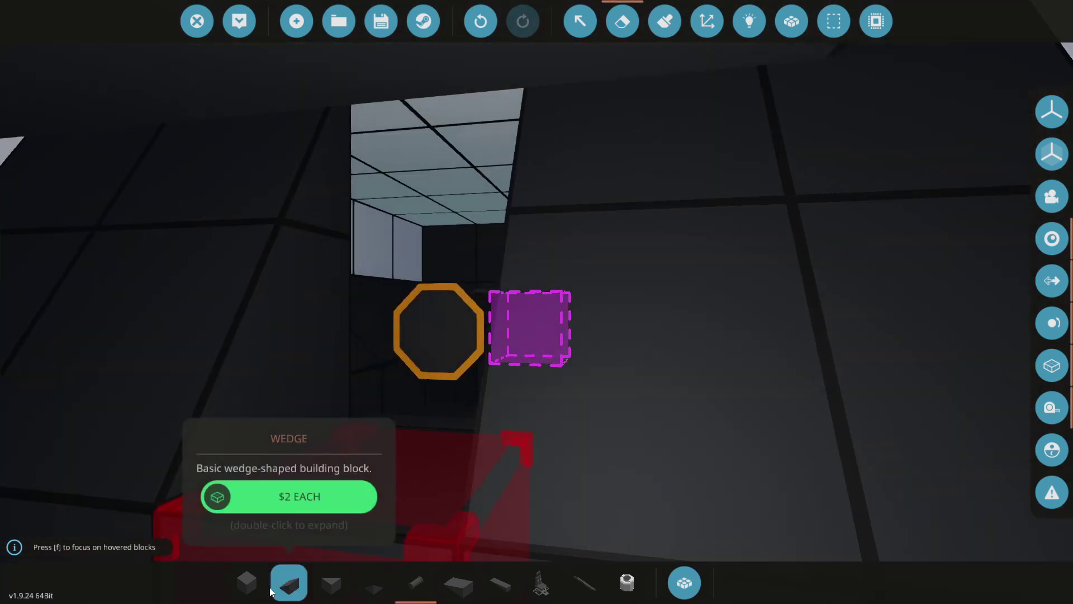
click(247, 584)
click(400, 156)
mouse_move(441, 330)
right_down()
mouse_move(400, 156)
mouse_move(425, 302)
right_up()
click(615, 402)
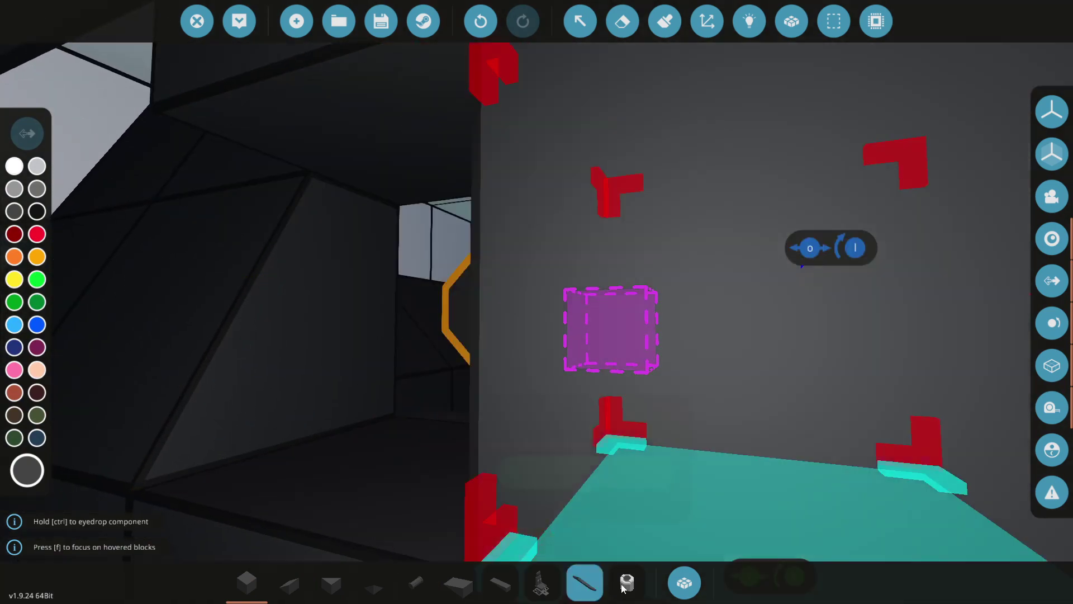
Step: Place a Pipe Straight (Enclosed) in the wall opening at the pipe's end and erase a nearby hull block
click(684, 582)
double_click(174, 276)
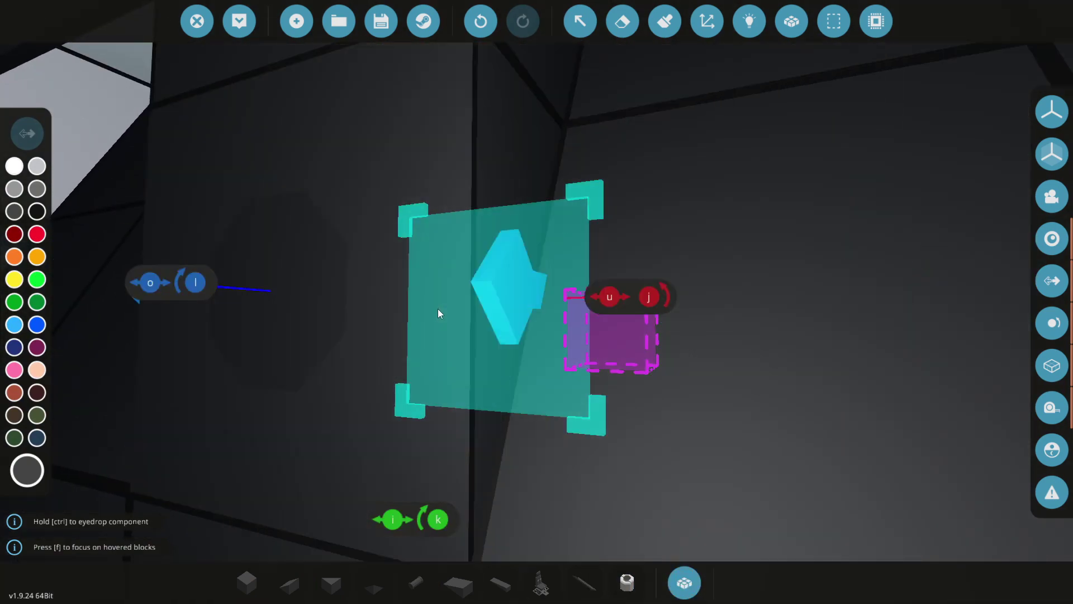
key(s)
mouse_move(437, 308)
right_down()
mouse_move(313, 302)
mouse_move(151, 268)
mouse_move(185, 290)
mouse_move(498, 319)
right_up()
key(w)
key(x)
click(628, 410)
key(w)
mouse_move(628, 410)
right_down()
mouse_move(643, 458)
mouse_move(827, 492)
right_up()
Step: Place a single Pipe Angle on one tank drive wheel's power connection, rotated to face the vehicle's centre
click(685, 582)
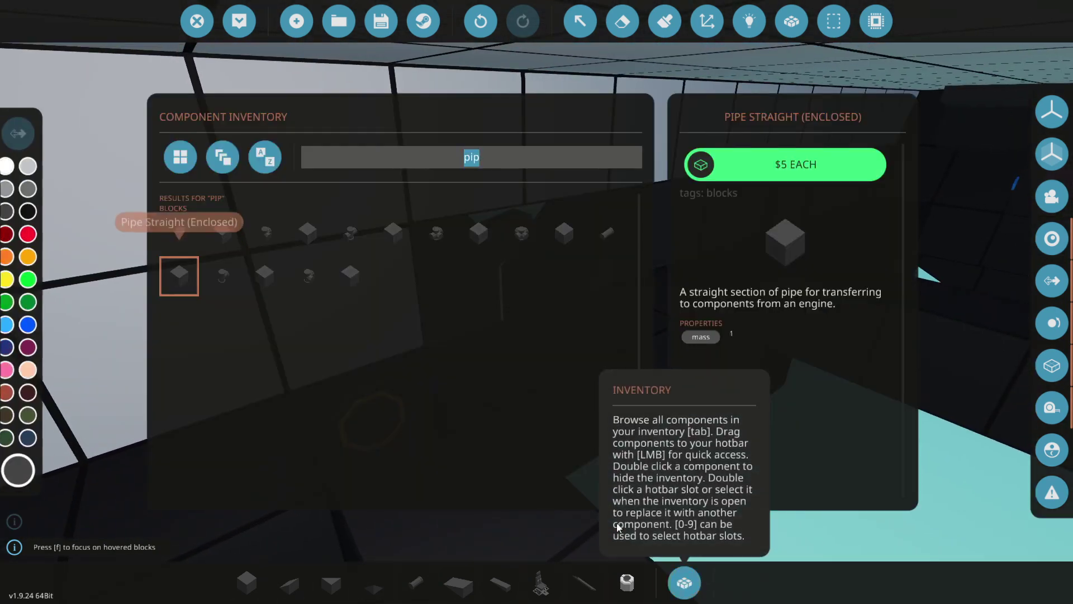
click(197, 242)
click(685, 583)
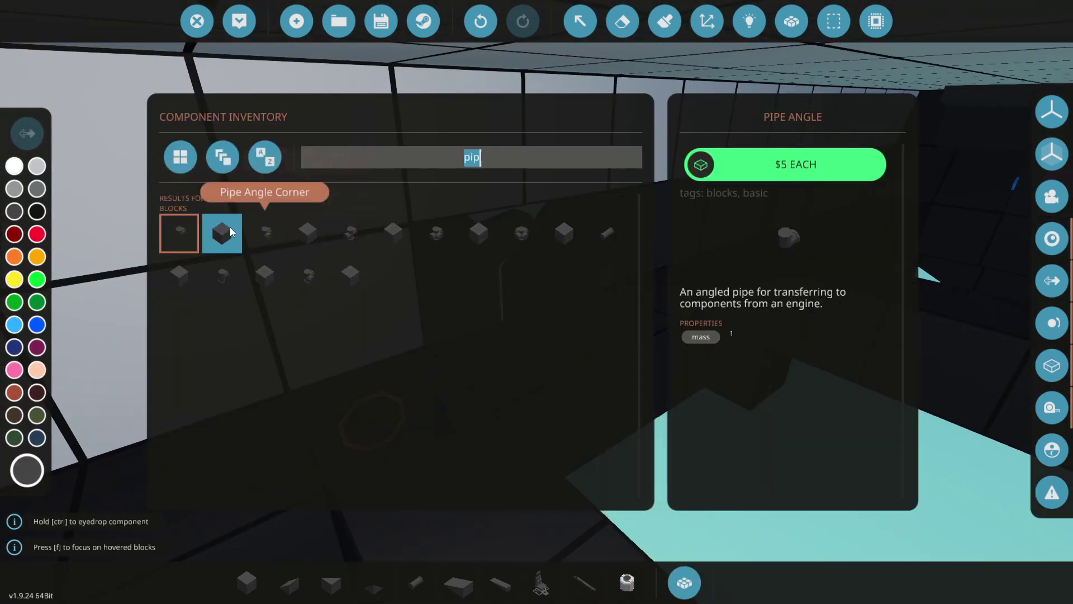
click(229, 233)
right_drag(637, 385, 671, 405)
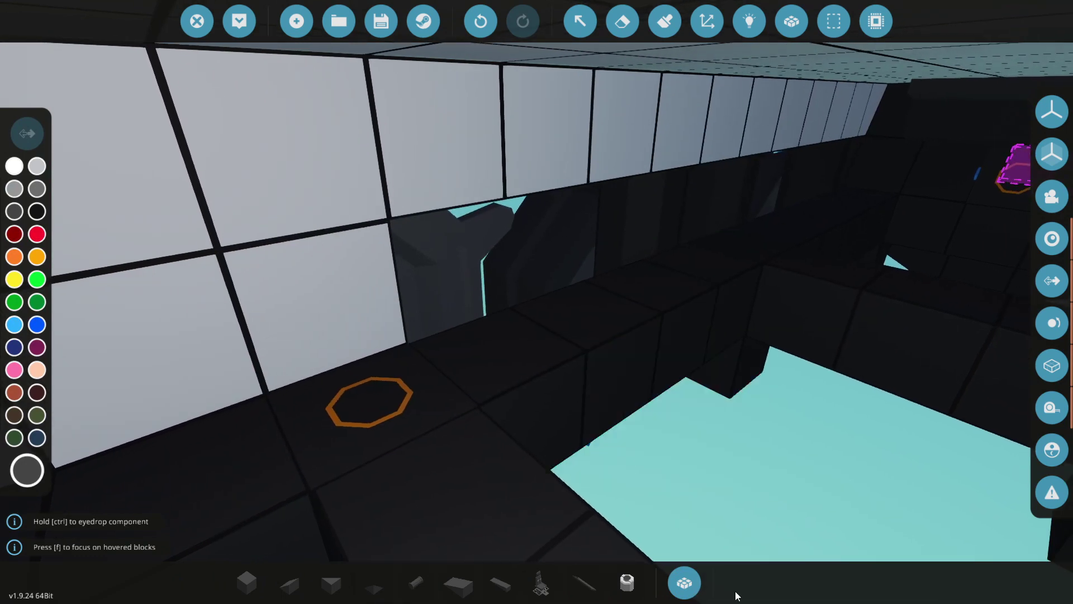
click(684, 582)
click(171, 239)
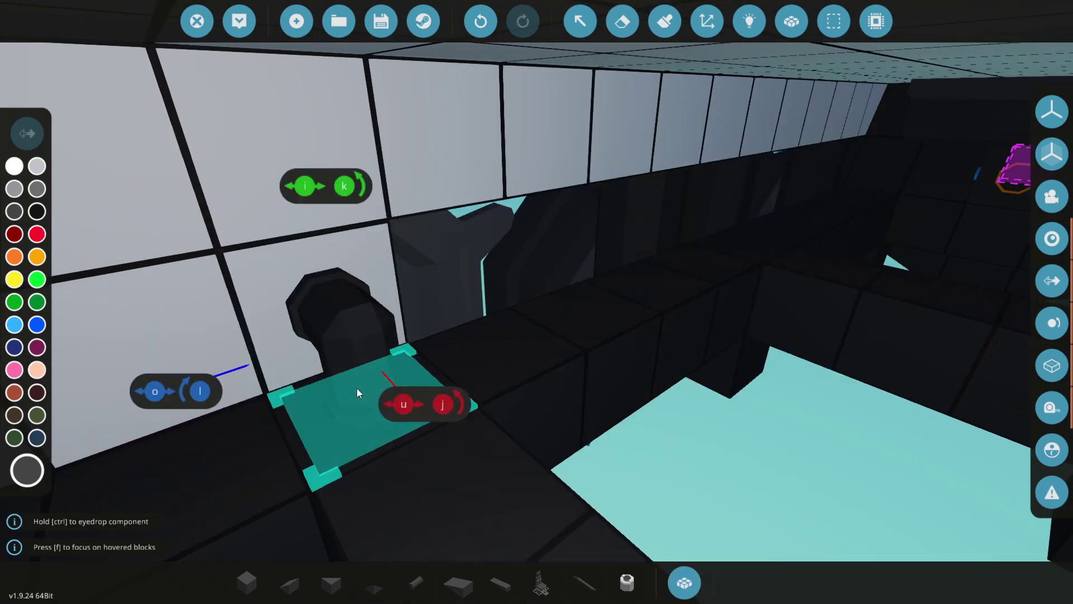
key(j)
key(j)
right_drag(357, 388, 643, 442)
right_drag(492, 280, 370, 391)
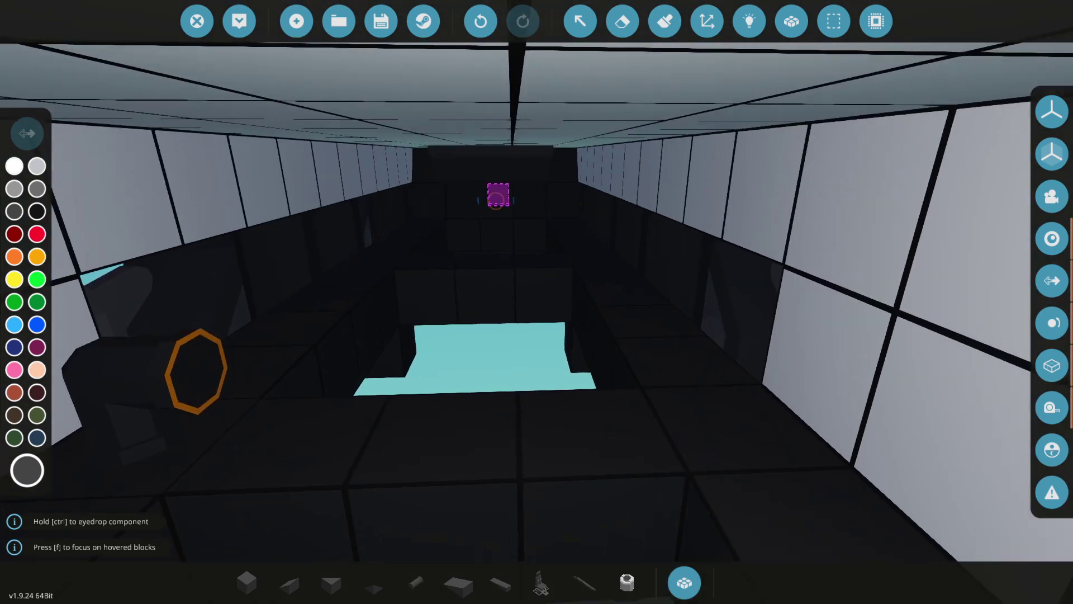
Step: Erase the block covering the opposite tank drive wheel's power connection and enable X-axis mirroring
key(x)
click(668, 401)
right_drag(671, 400, 788, 431)
click(1053, 106)
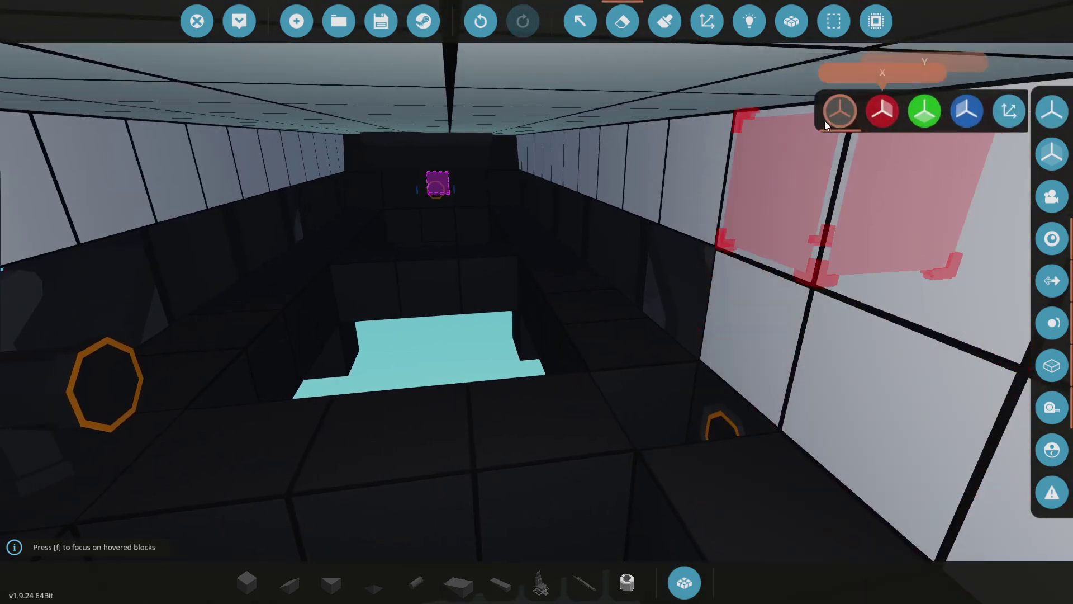
right_drag(713, 199, 682, 276)
key(x)
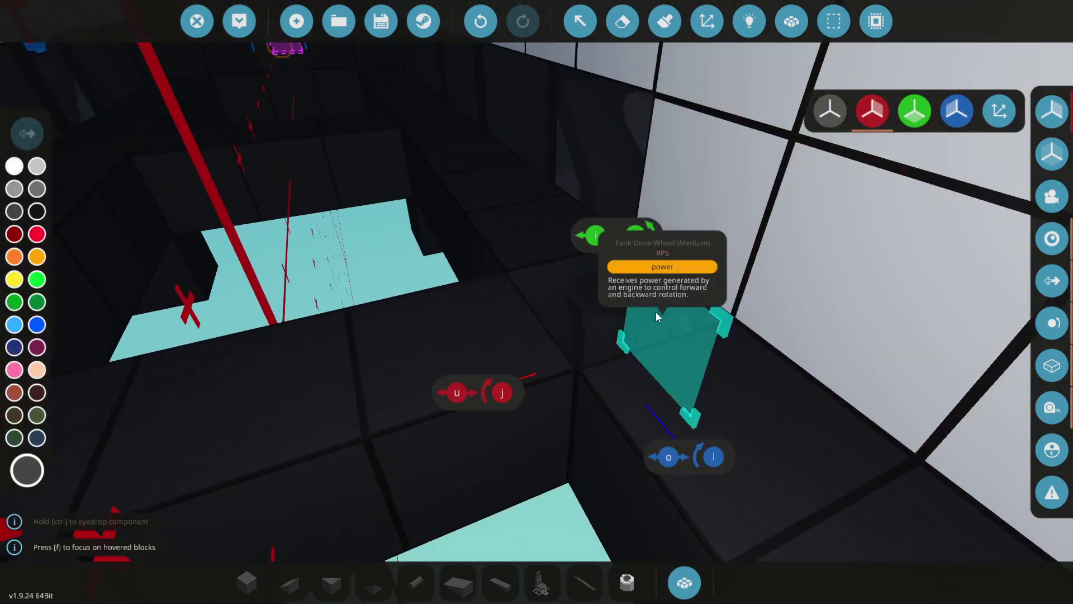
Step: Erase the single Pipe Angle from the first tank drive wheel's power connection
right_drag(656, 312, 492, 291)
key(x)
click(377, 253)
key(x)
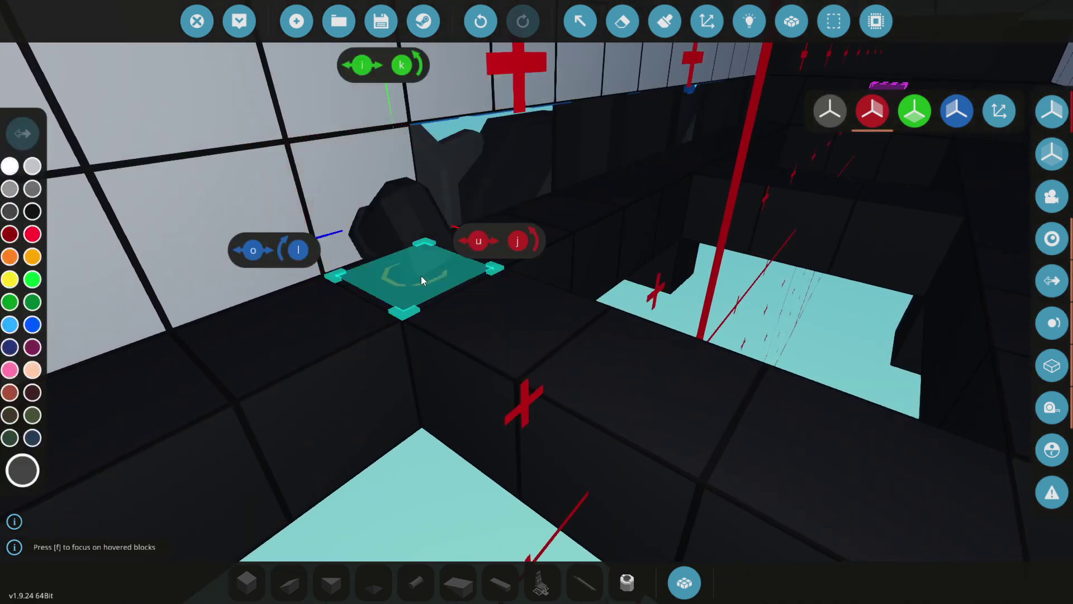
Step: Place a mirrored pair of Pipe Angles on the tank drive wheels' power connections, facing the vehicle's centre
right_drag(421, 276, 658, 317)
key(j)
key(l)
click(743, 320)
Step: Extend both mirrored drive-wheel pipe angles toward the vehicle's centre with Pipe Straight sections
click(695, 571)
double_click(180, 231)
key(s)
right_drag(667, 327, 491, 257)
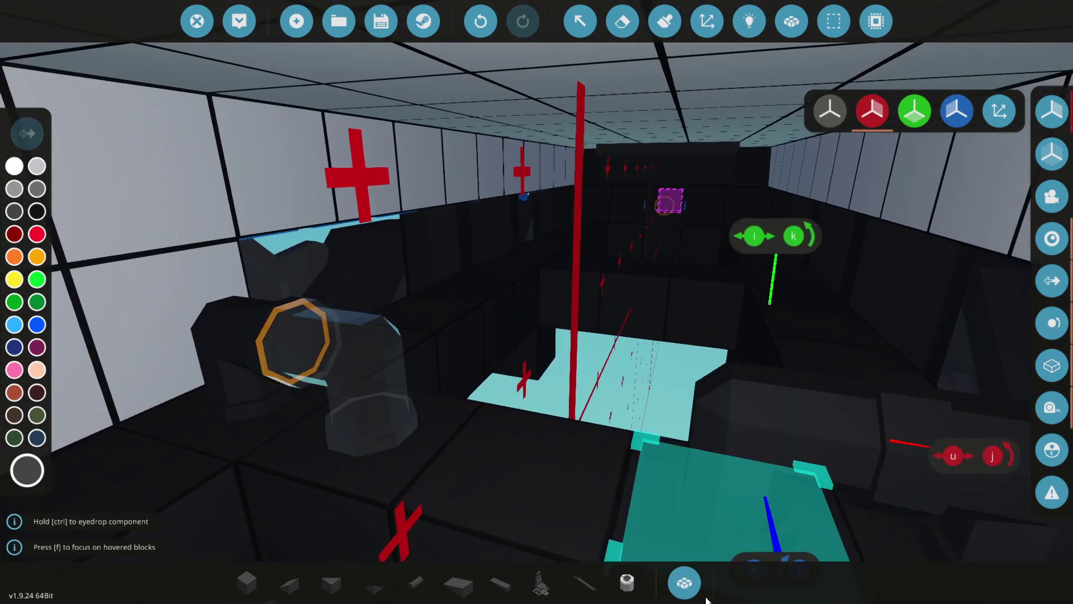
click(697, 587)
click(607, 234)
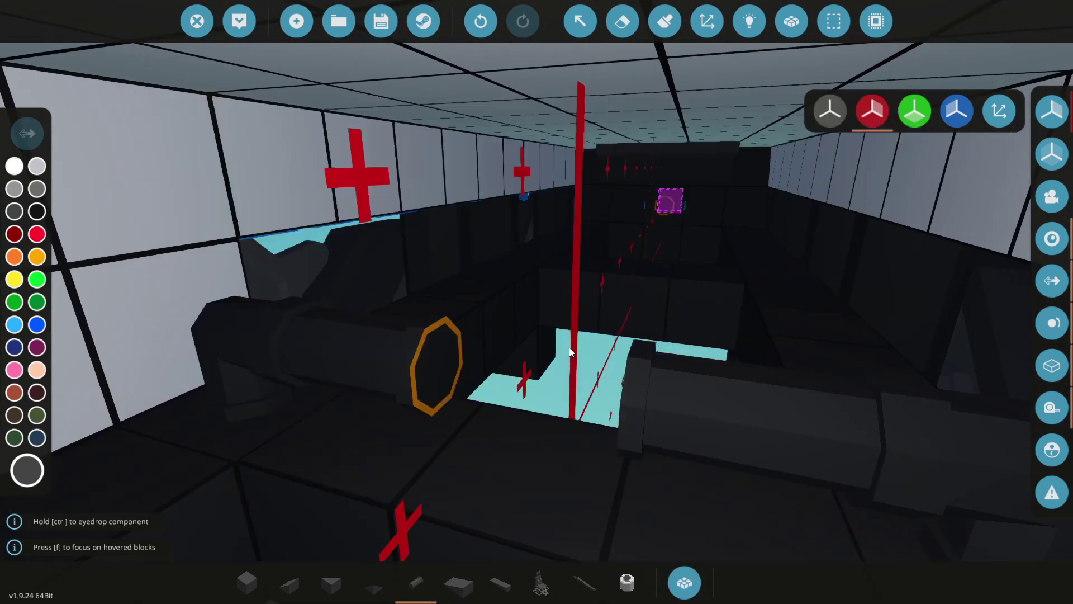
Step: Place a rotated junction pipe in the central gap between the two drive-wheel pipes
click(682, 578)
click(218, 282)
key(k)
key(k)
click(413, 351)
right_drag(412, 351, 300, 342)
Step: Run a Pipe Straight along the vehicle's centre from the junction between the drive-wheel pipes
key(5)
right_drag(387, 296, 403, 302)
drag(403, 301, 524, 314)
right_drag(559, 313, 715, 310)
Step: Show the logic nodes and link a number output of the driver seat to a front Wheel 7x7's Steering input
scroll(715, 310, down, 10)
key(d)
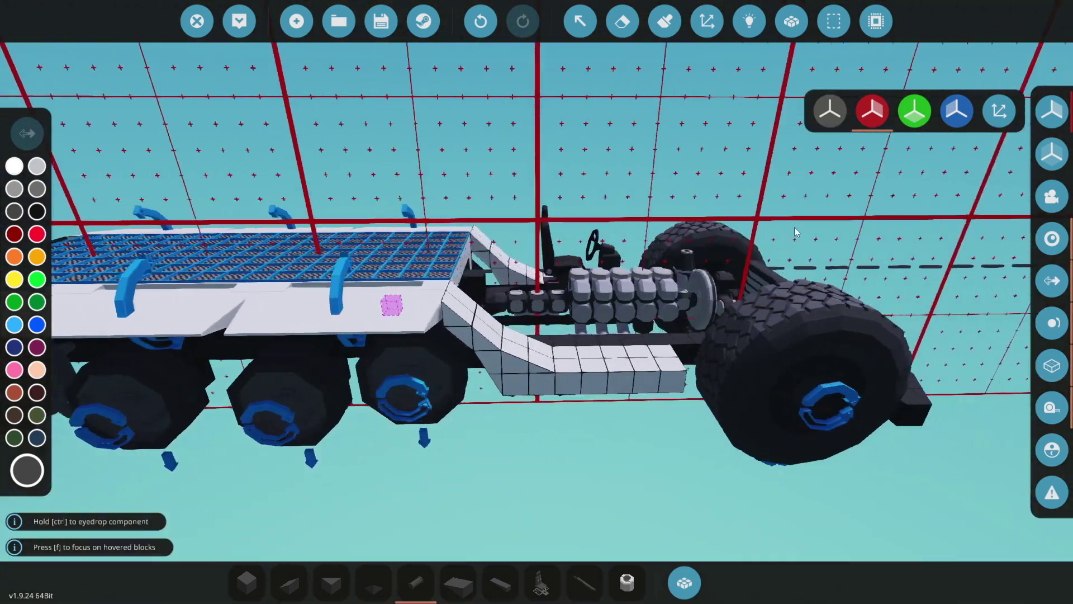
scroll(782, 221, up, 6)
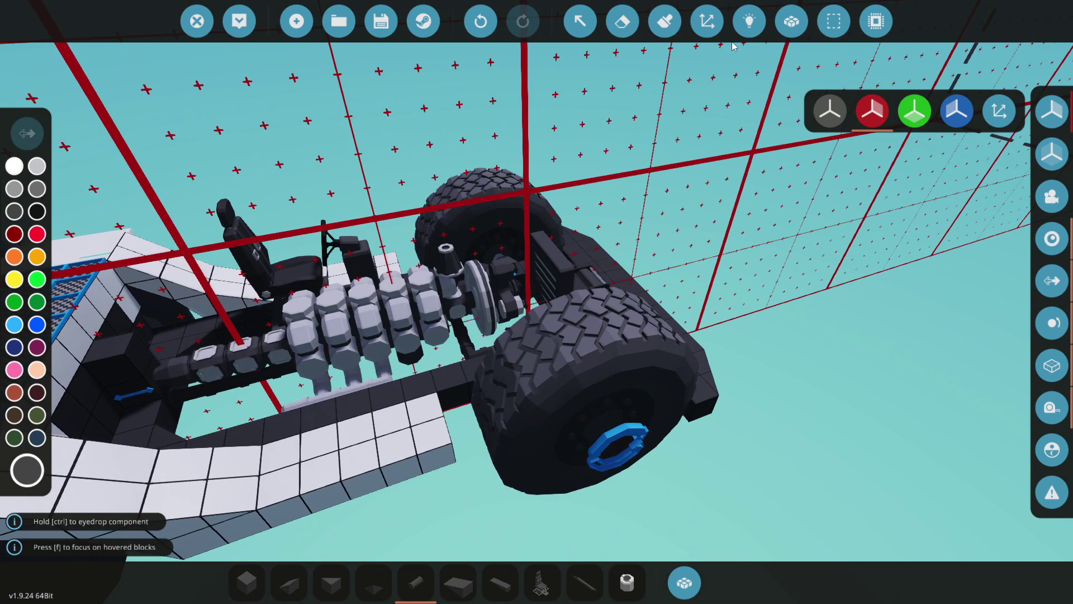
click(749, 21)
drag(303, 256, 507, 280)
scroll(496, 262, up, 4)
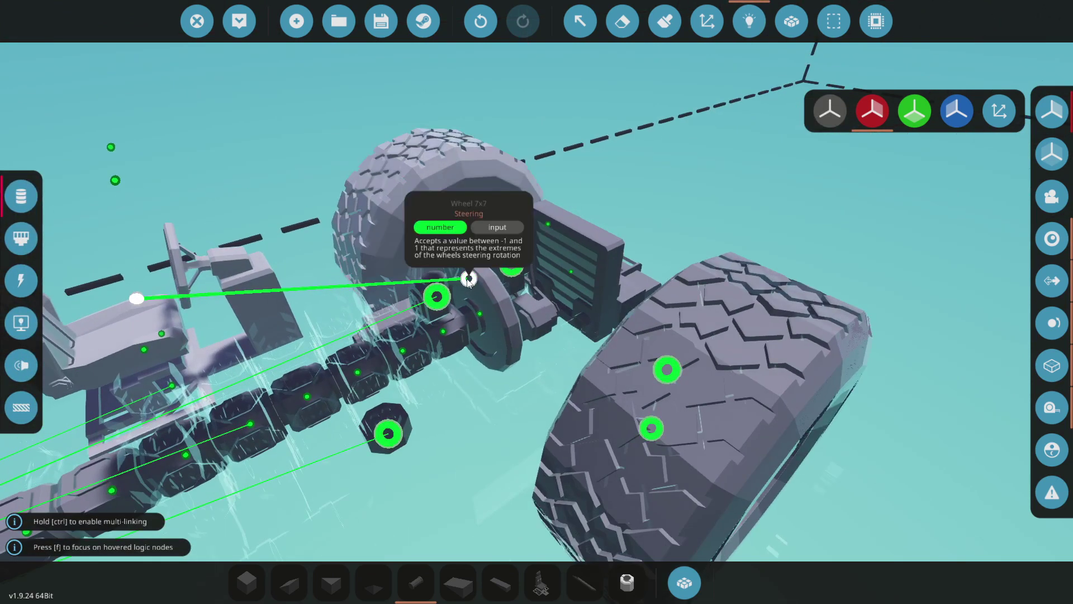
drag(598, 370, 667, 369)
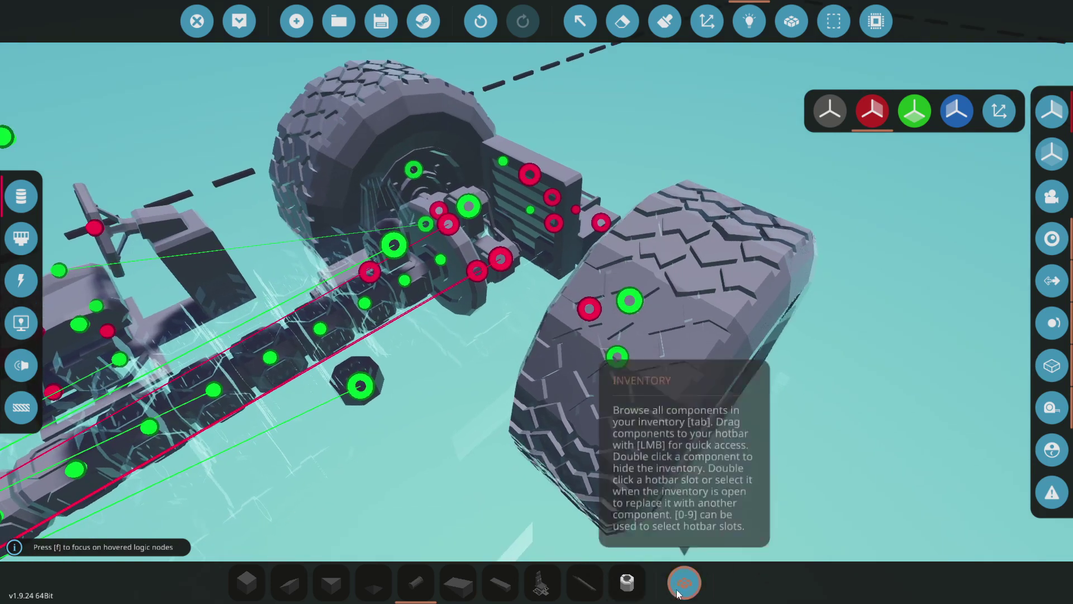
Step: Find the Numerical Inverter in the component inventory and place it on the front chassis between the two front wheels
click(684, 583)
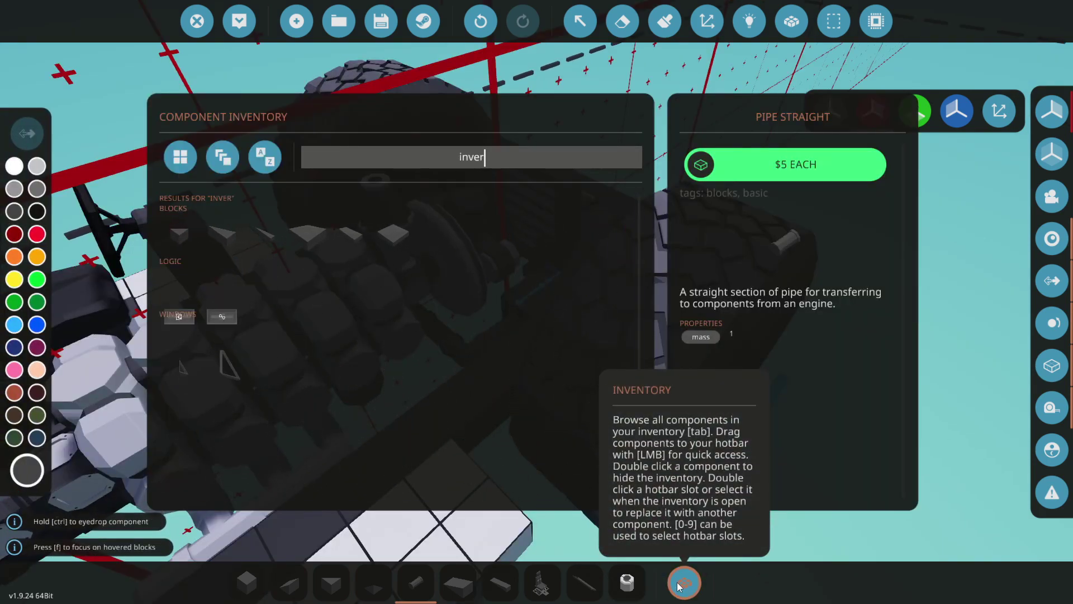
click(179, 232)
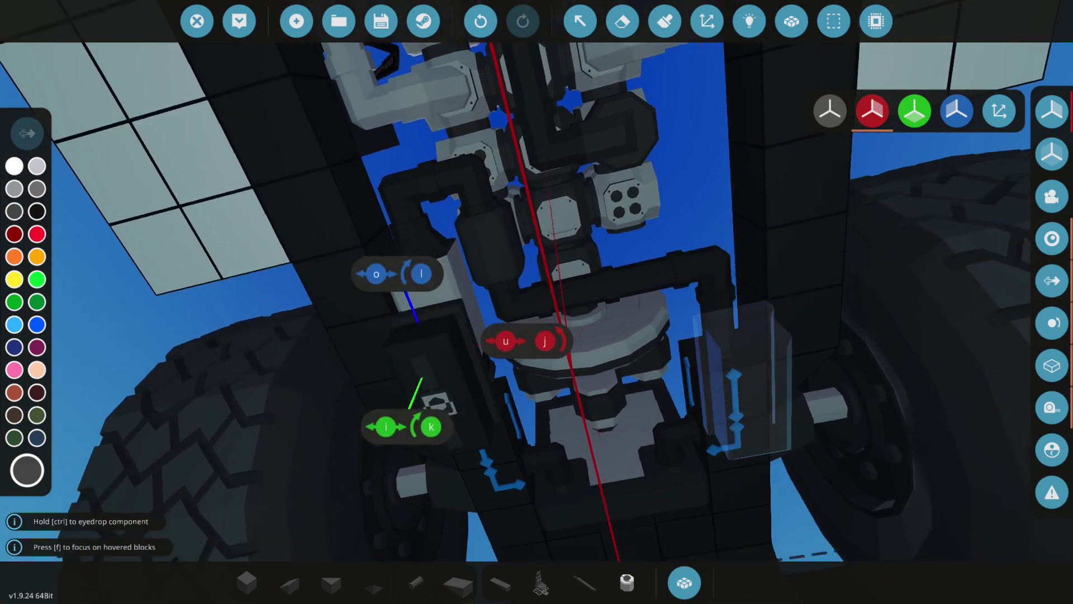
right_drag(537, 358, 539, 427)
click(413, 353)
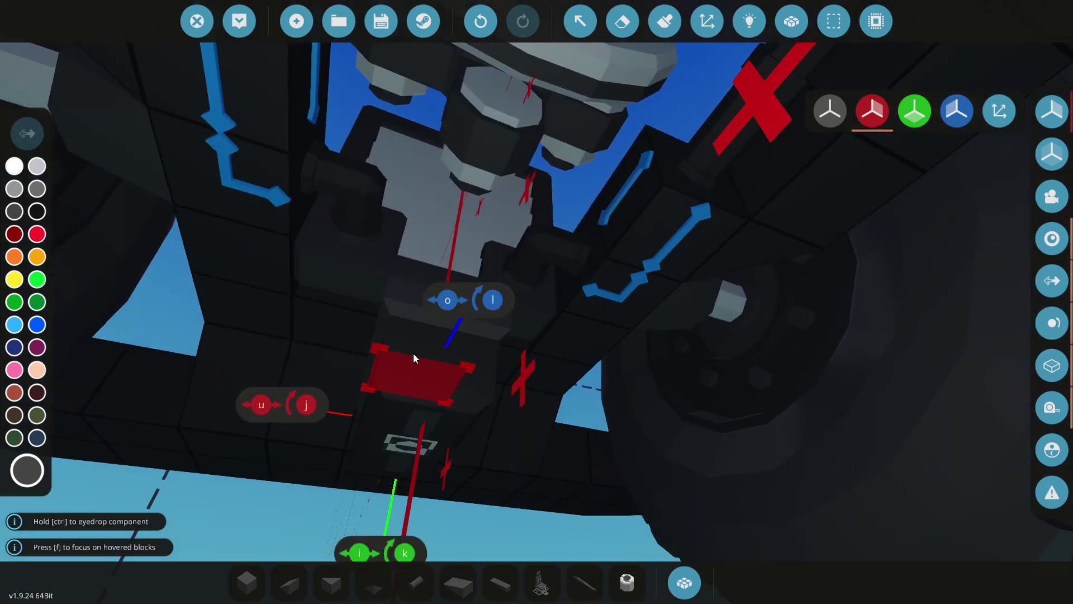
Step: Link the inverter's Inverted Number output to the other front wheel's steering input and its number input to the driver seat's steering output
click(749, 21)
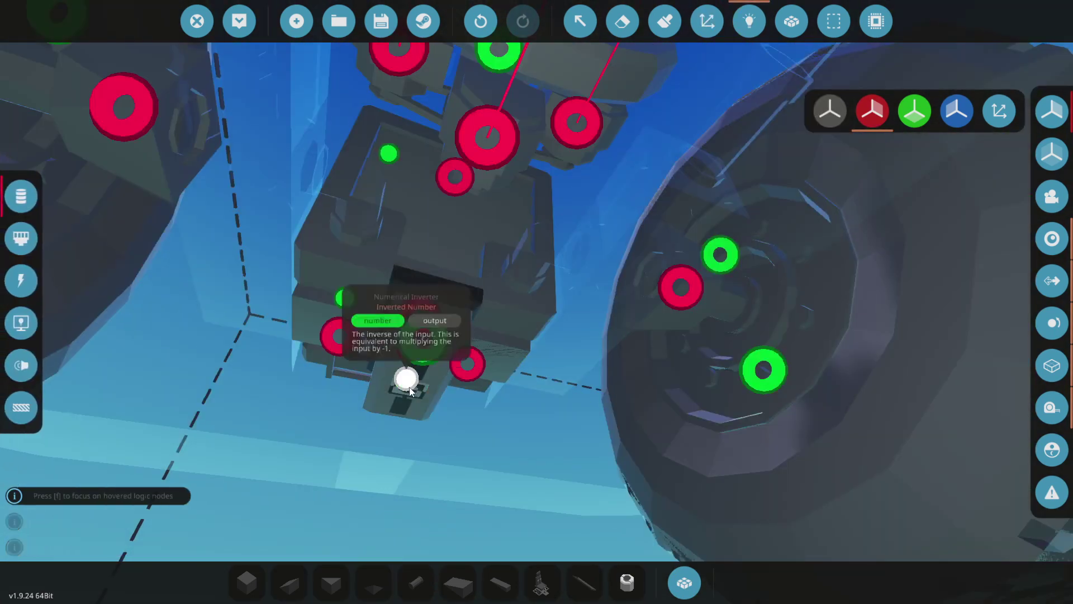
drag(406, 379, 762, 369)
drag(421, 338, 491, 290)
scroll(421, 338, down, 5)
right_drag(422, 338, 492, 290)
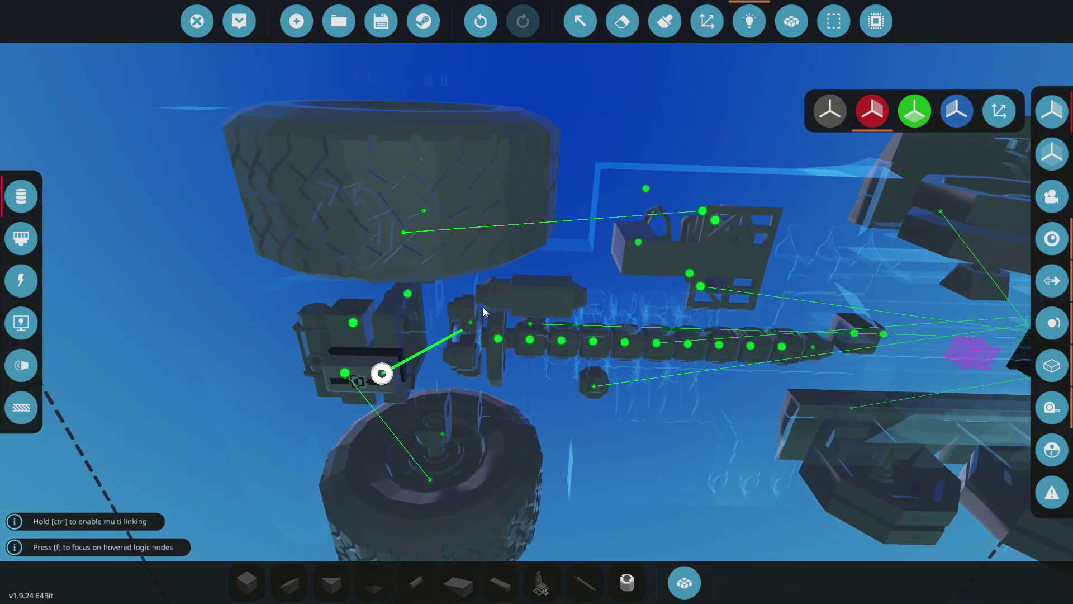
drag(491, 289, 663, 141)
scroll(615, 252, up, 3)
right_drag(663, 141, 657, 178)
scroll(657, 178, down, 4)
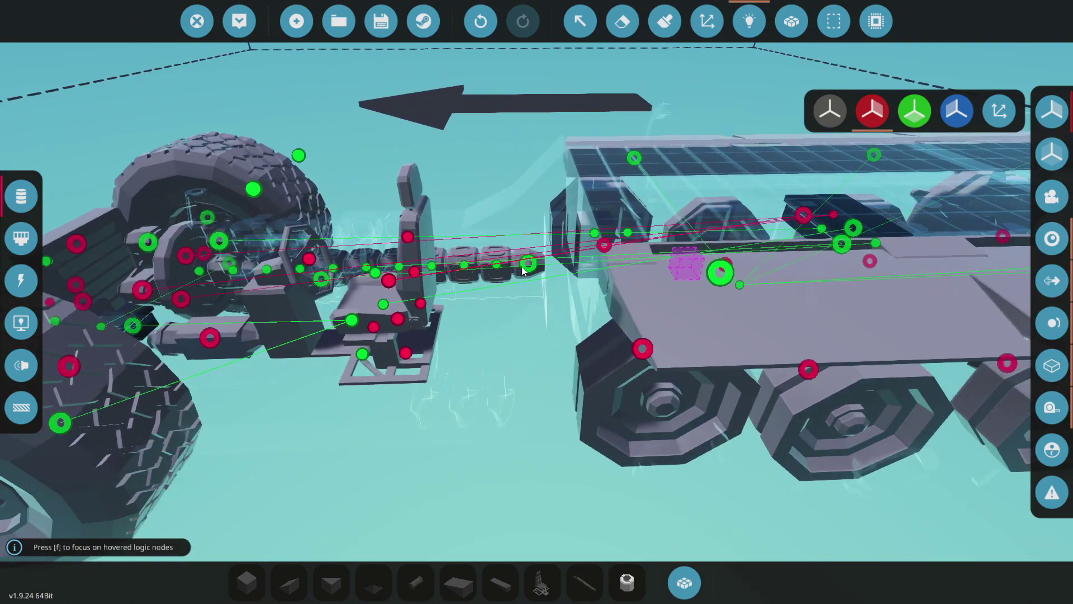
Step: Place a single Throttle Lever on the chassis beside the driver seat
key(a)
key(w)
drag(527, 268, 432, 168)
right_drag(432, 168, 697, 559)
scroll(697, 559, down, 3)
click(684, 583)
text(thr)
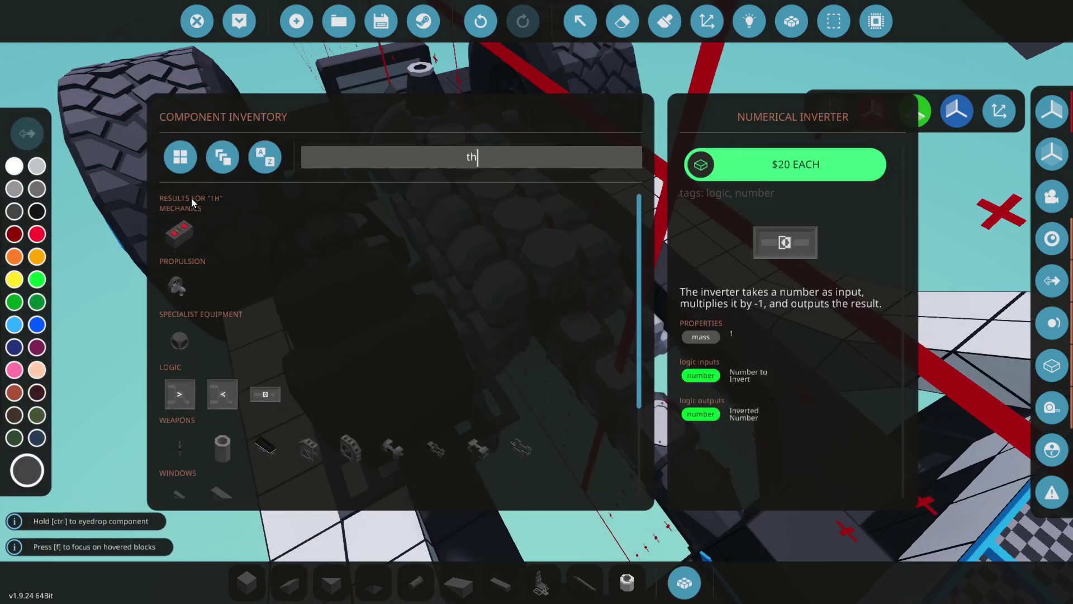
click(180, 233)
right_drag(173, 245, 300, 307)
key(w)
right_drag(484, 352, 588, 380)
key(k)
click(595, 343)
key(ctrl+z)
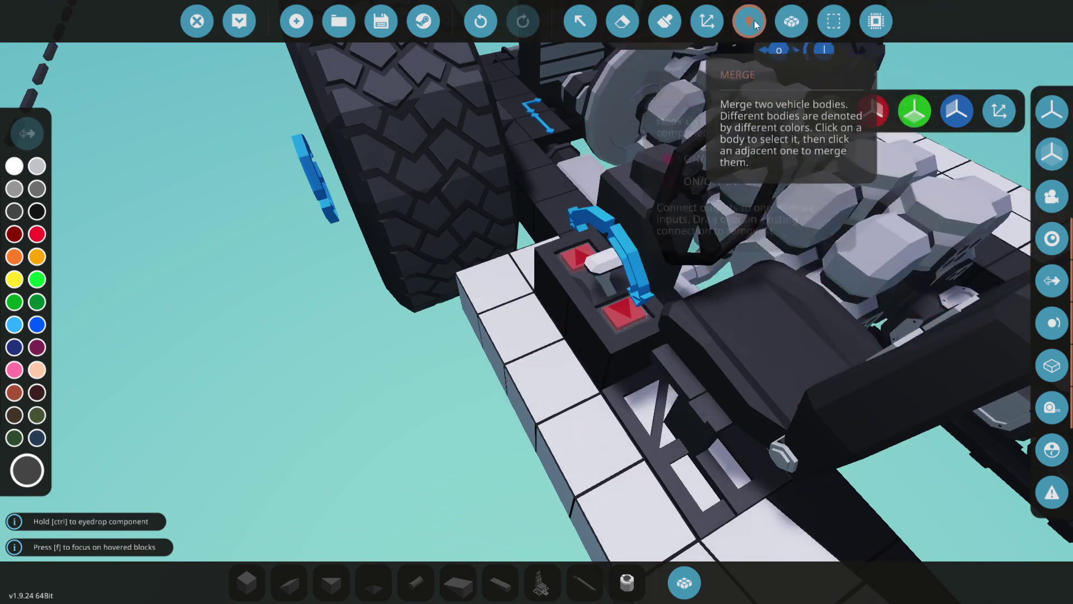
Step: Link the throttle lever's number output to the Throttle Input of the black controller box between the tracks
click(749, 21)
right_drag(803, 325, 593, 294)
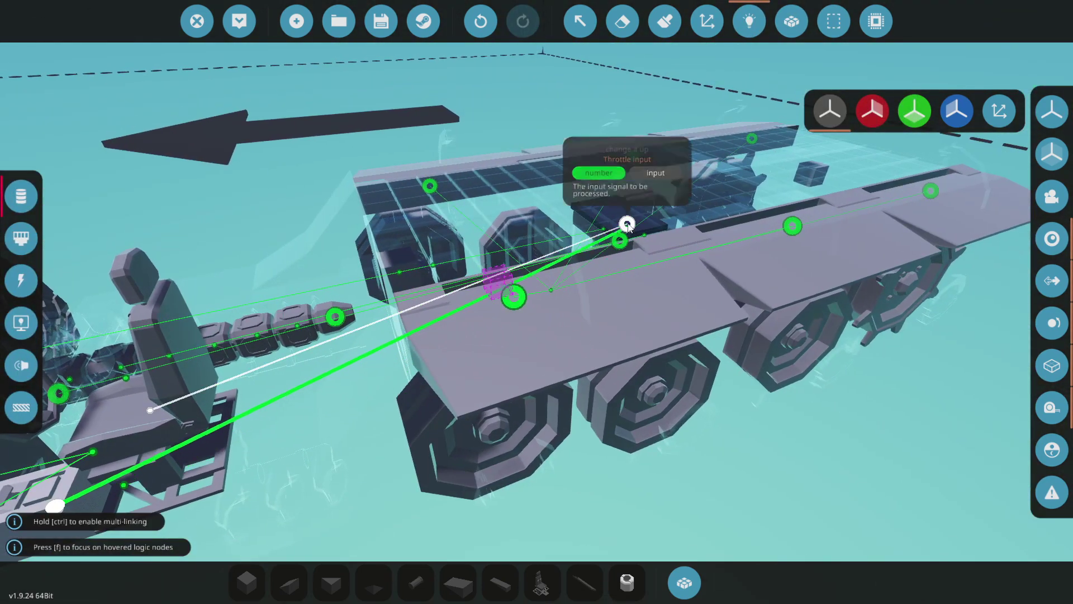
drag(628, 224, 627, 224)
right_drag(615, 228, 401, 363)
drag(351, 361, 451, 343)
key(w)
key(d)
key(s)
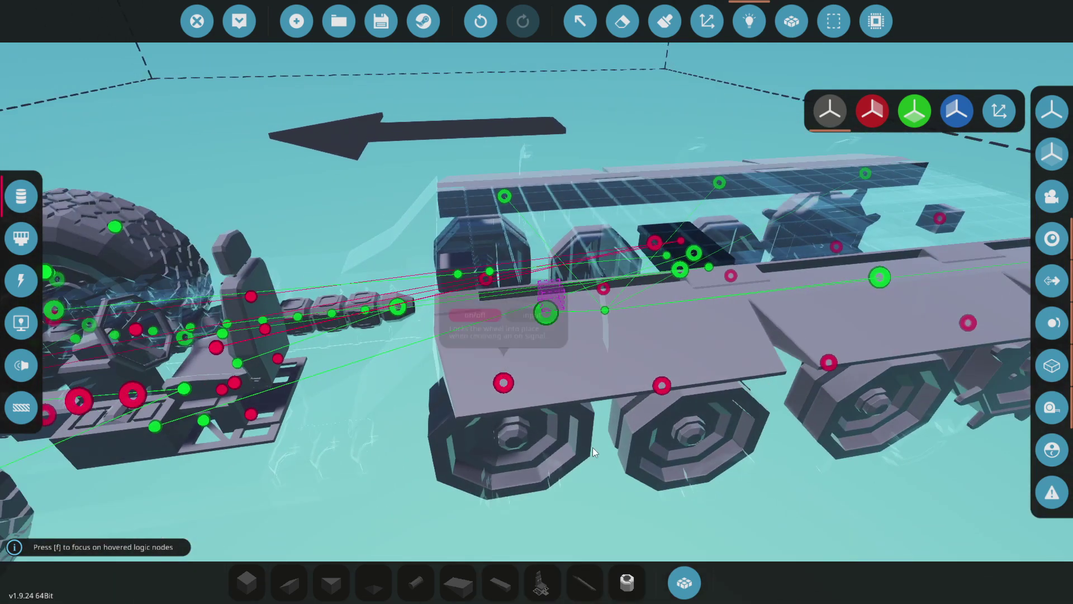
Step: Spawn the vehicle, sit in the driver seat and raise the throttle lever to test the drivetrain, viewing the vehicle from outside
click(238, 29)
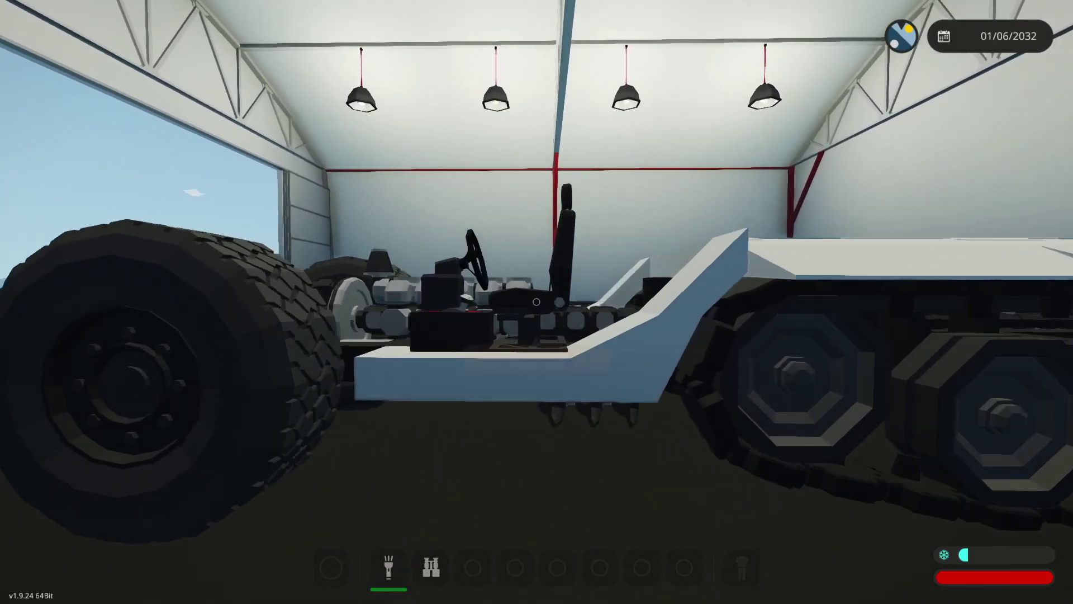
key(f)
key(Tab)
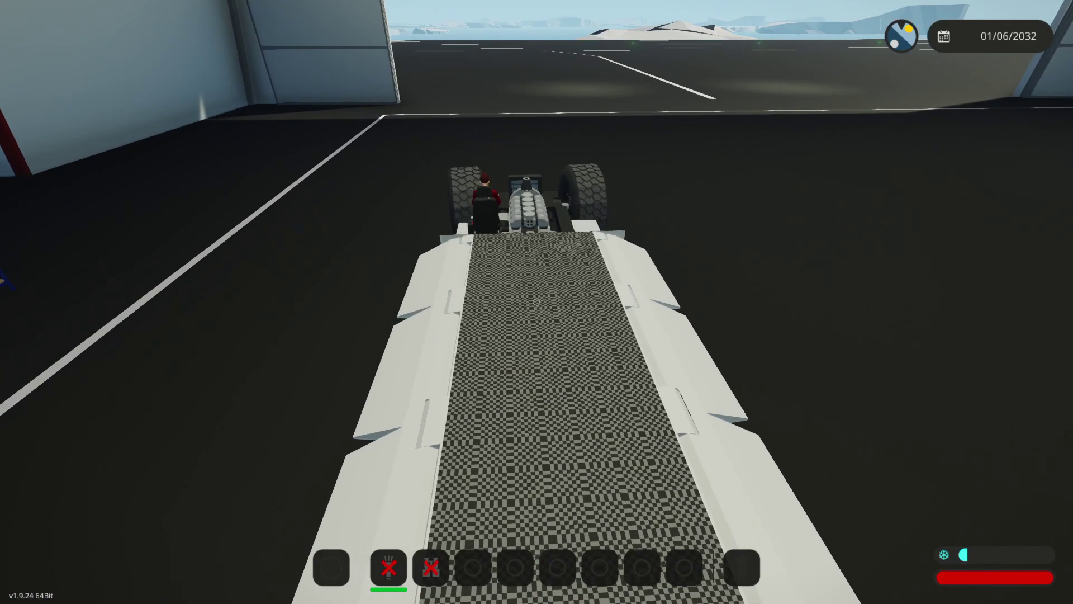
key(Tab)
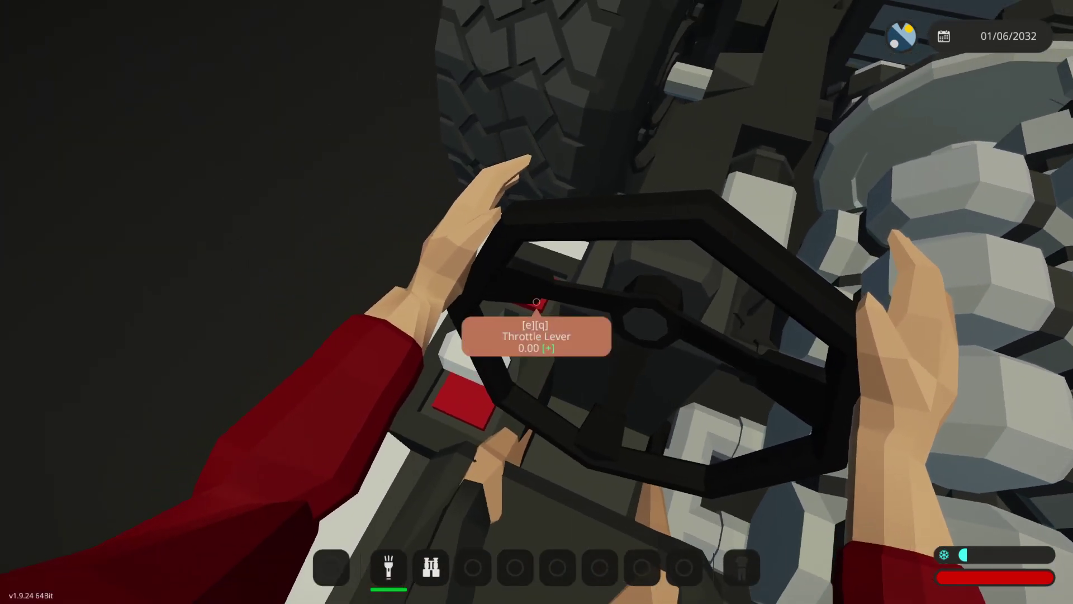
key(e)
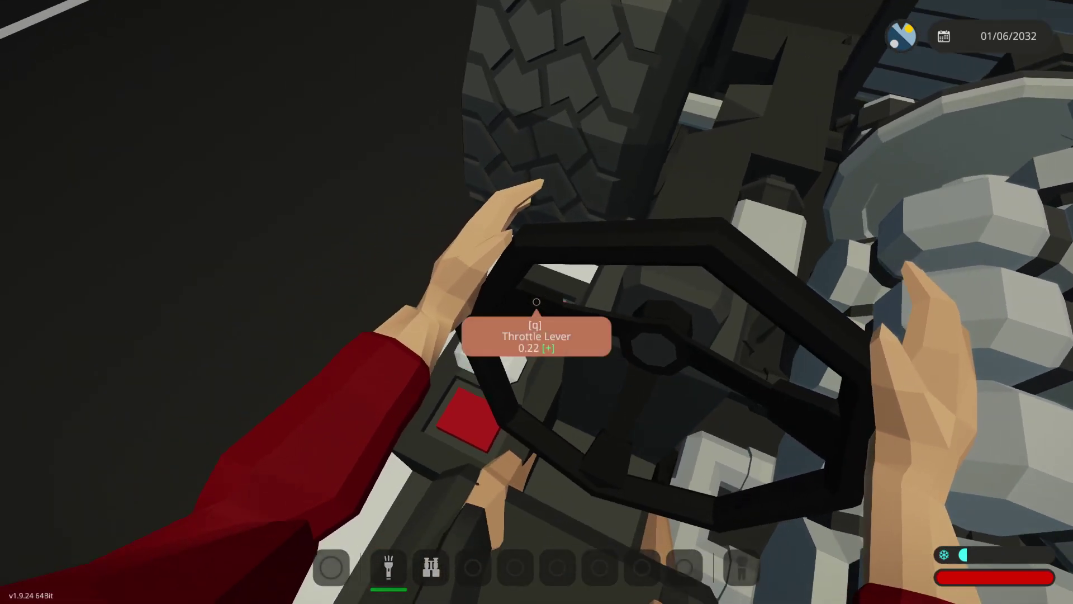
scroll(536, 302, down, 3)
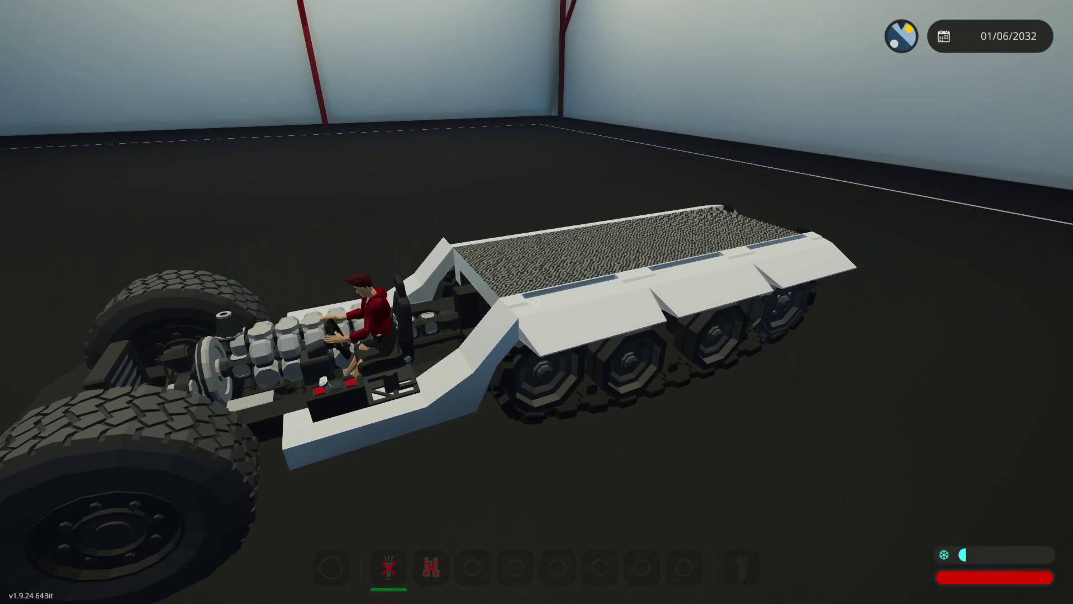
scroll(537, 302, up, 3)
key(r)
Step: Search the inventory for "spaw" and place the rotated fluid spawner on the dark interior wall above the pipe
click(683, 577)
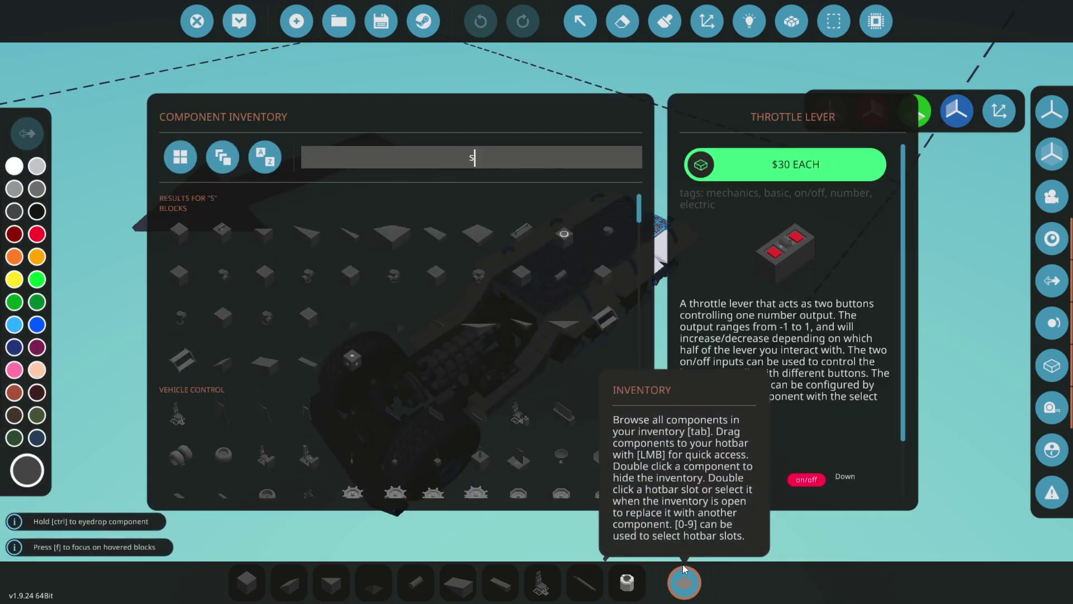
text(spaw)
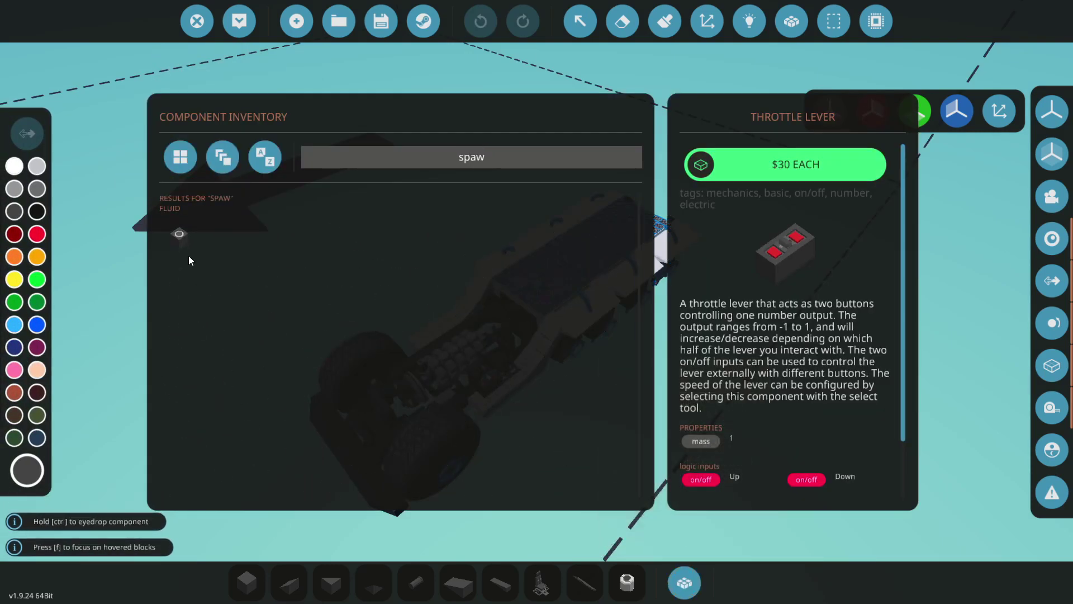
double_click(181, 239)
scroll(547, 296, up, 10)
right_drag(536, 302, 230, 263)
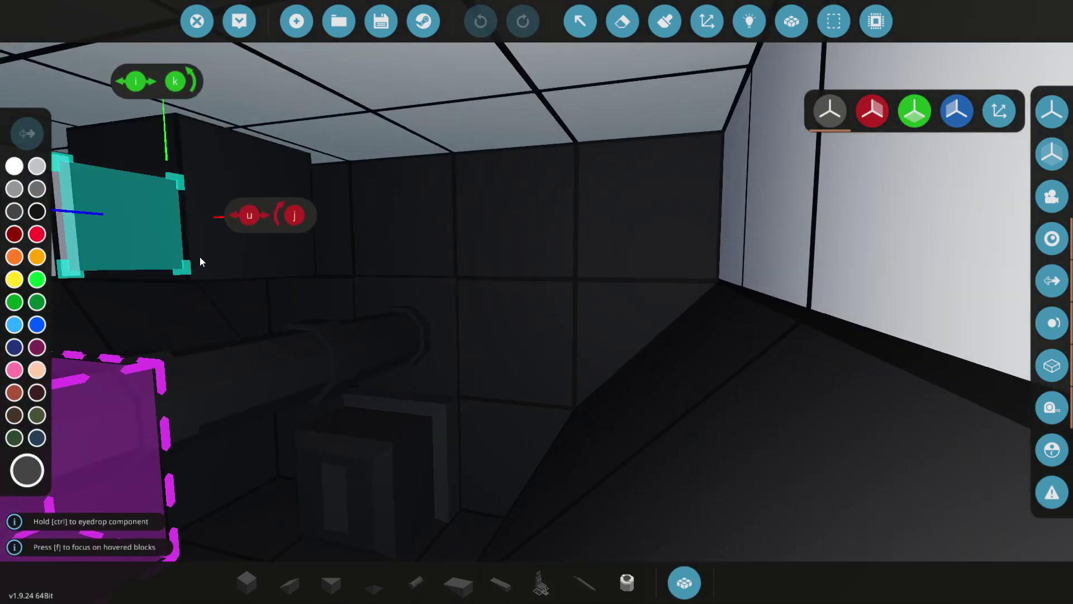
click(398, 226)
key(j)
key(j)
key(j)
key(k)
key(k)
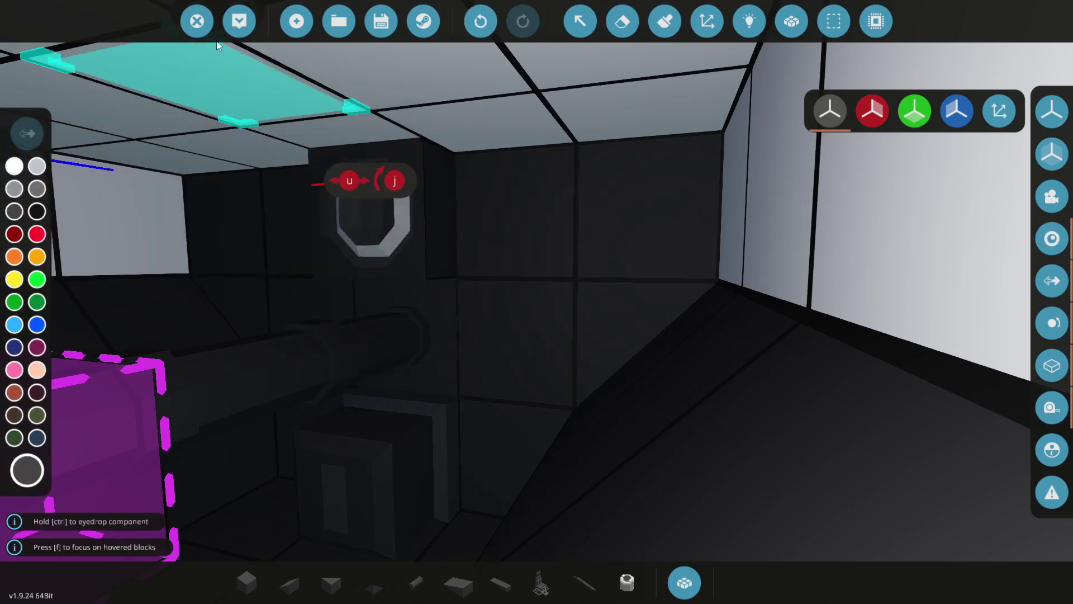
Step: Respawn the vehicle, operate the throttle lever from the driver seat and test-drive it out of the hangar in outside view
click(239, 21)
key(w)
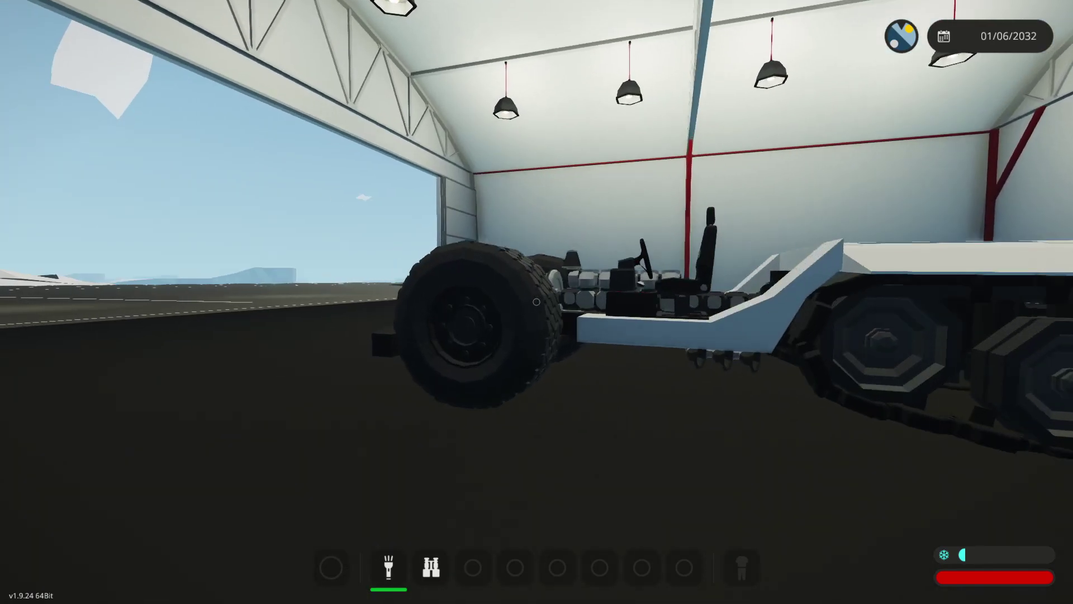
key(e)
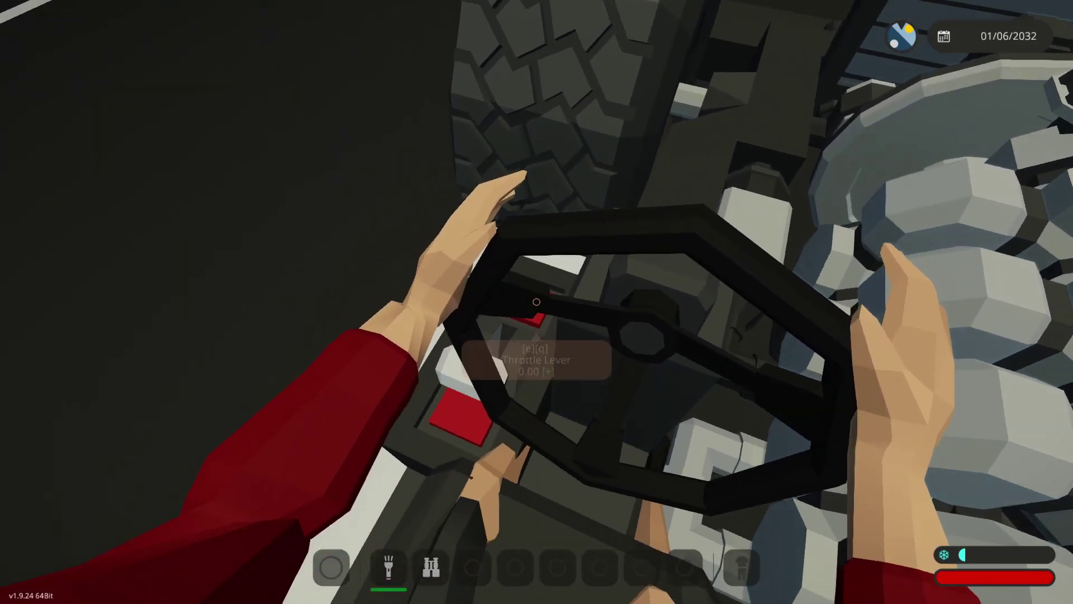
key(q)
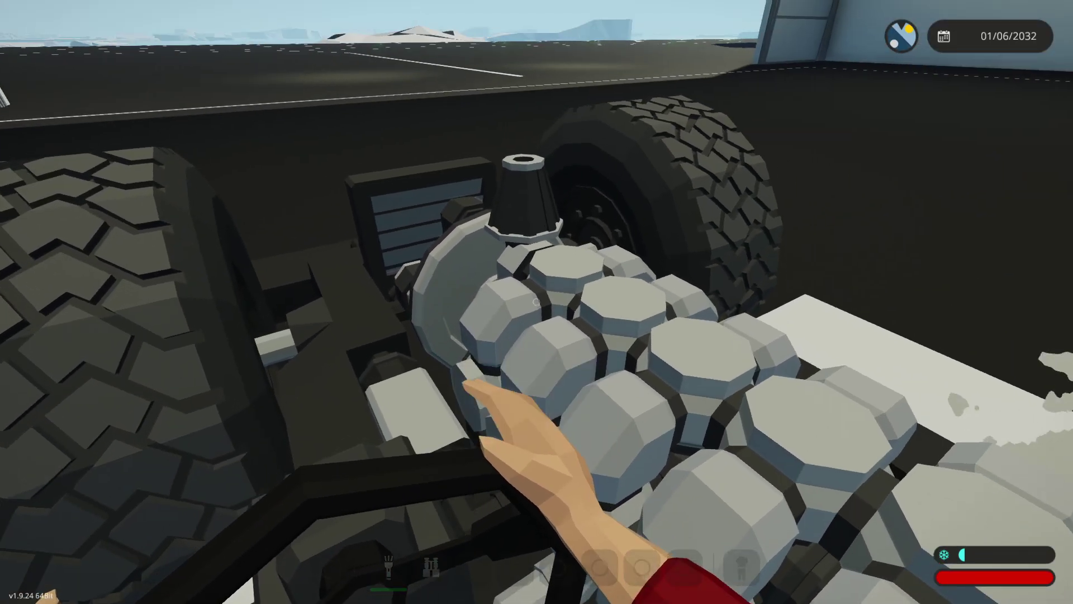
key(Tab)
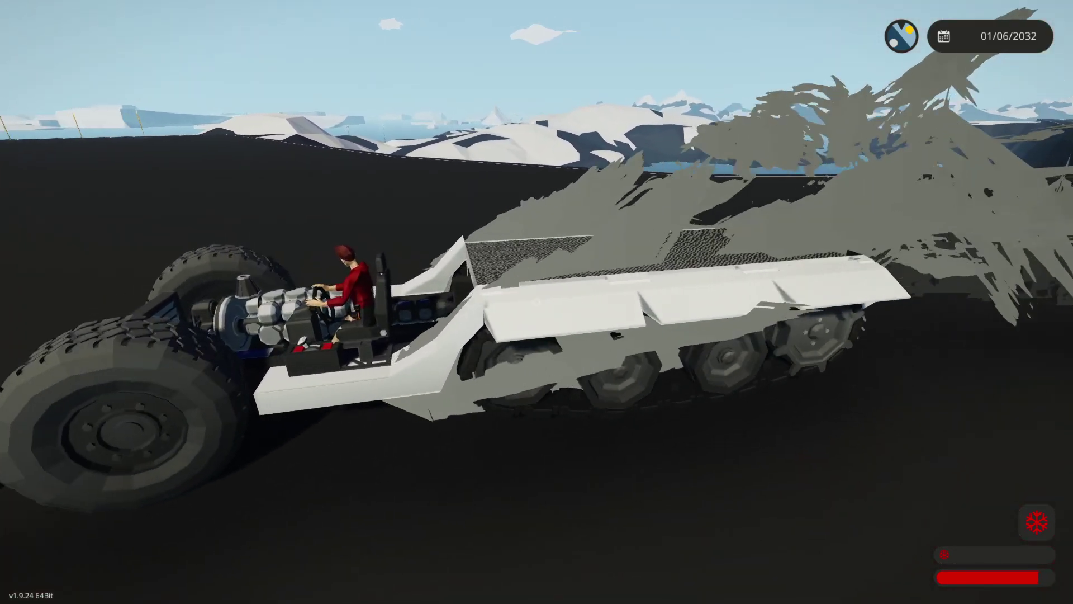
scroll(537, 302, down, 3)
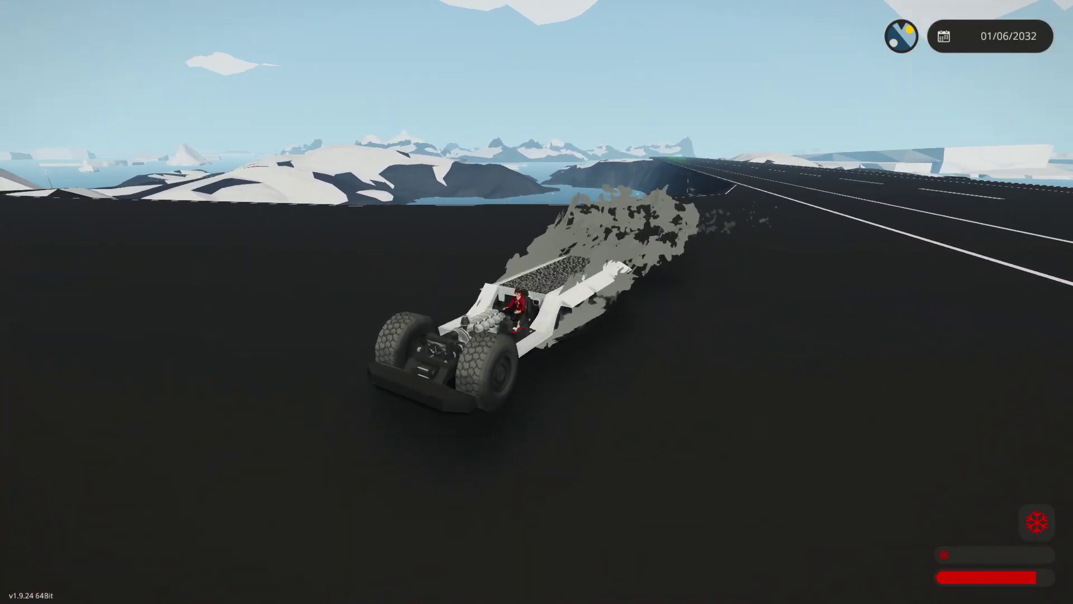